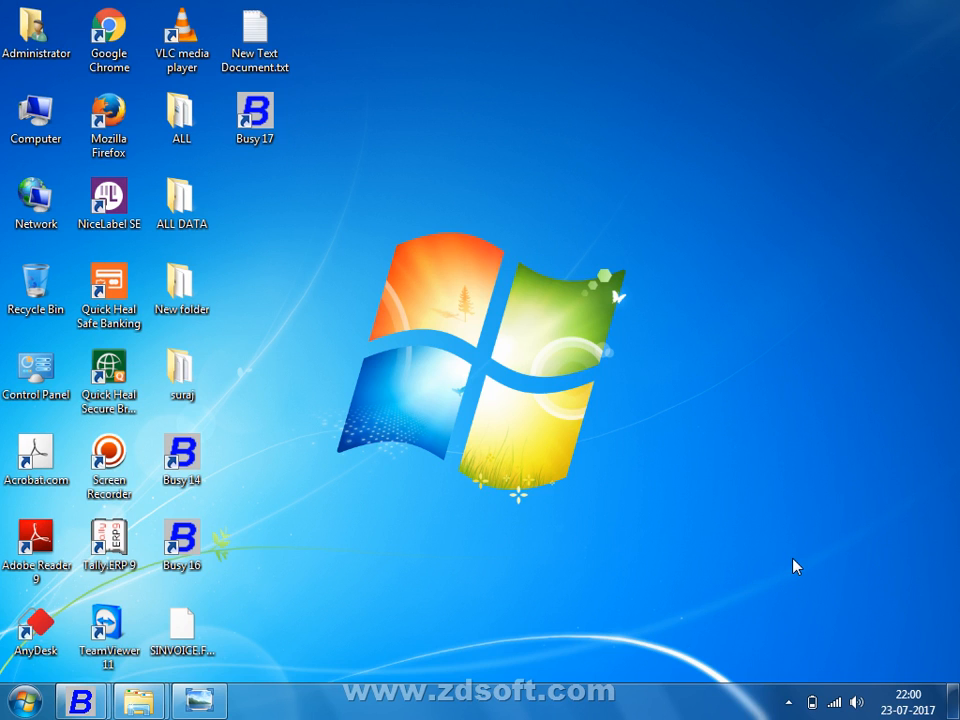
Step: Switch to the running Busy 17 window with Alt+Tab
key("alt+Tab")
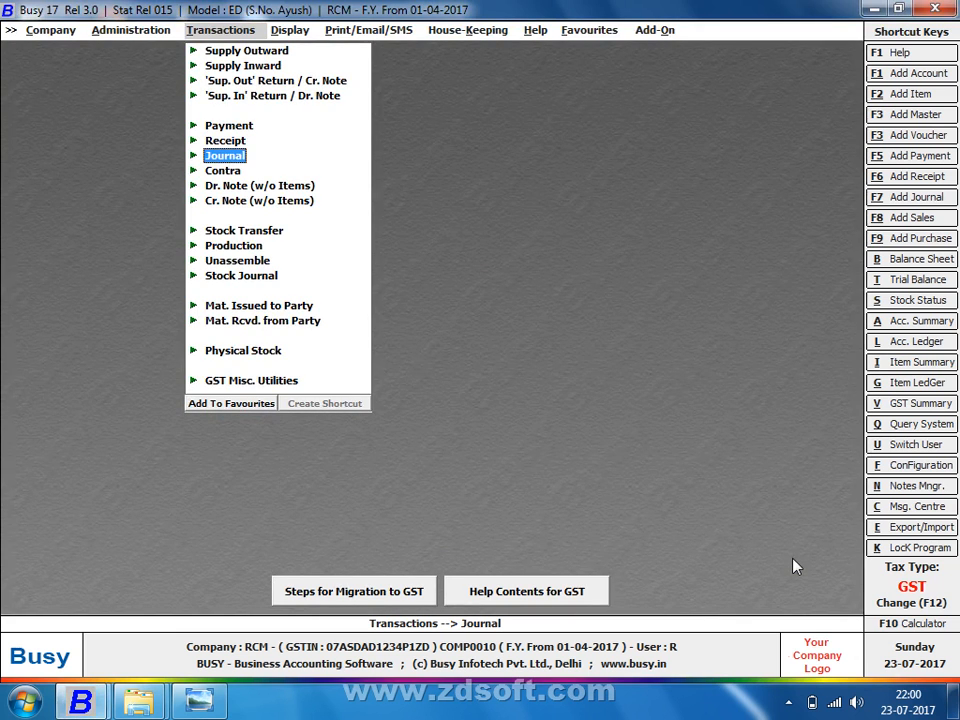
Step: Open Email Configuration from the Administration > Configuration menu
key("Left")
key("Left")
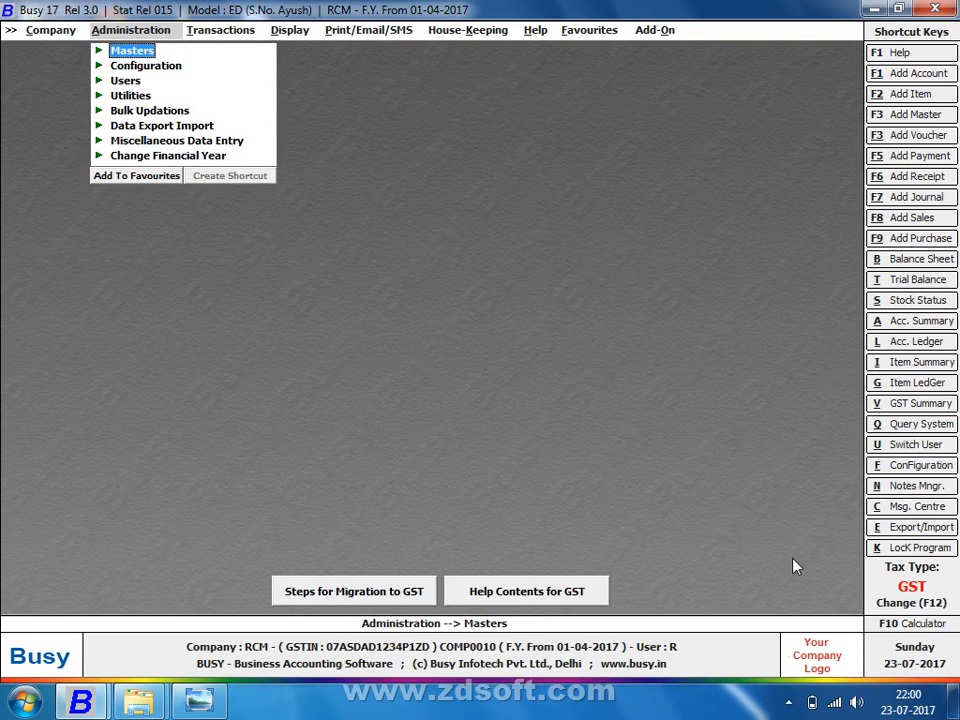
key("Down")
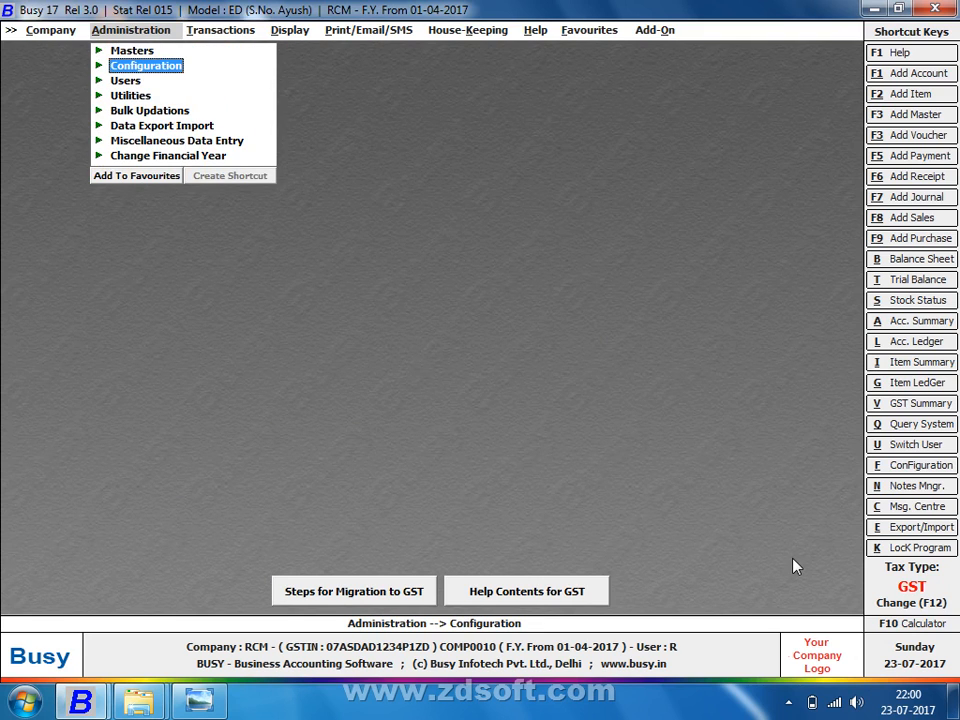
key("Right")
key("Down")
key("Down")
key("Down")
key("Down")
key("Down")
key("Down")
key("Down")
key("Down")
key("Down")
key("Down")
key("Down")
key("Down")
key("Down")
key("Down")
key("Down")
key("Down")
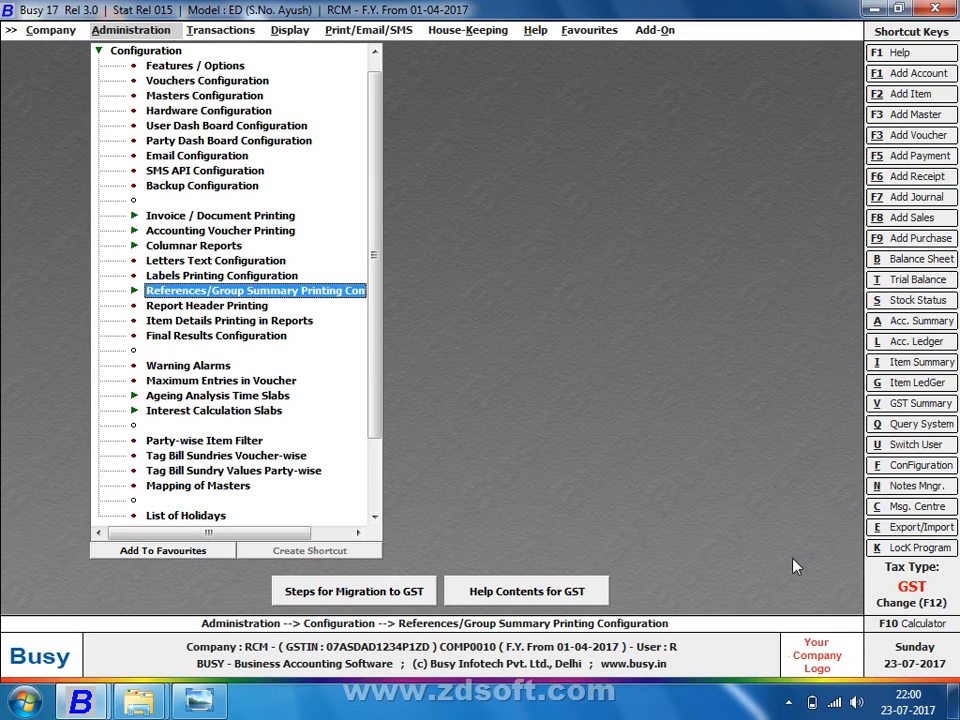
key("e")
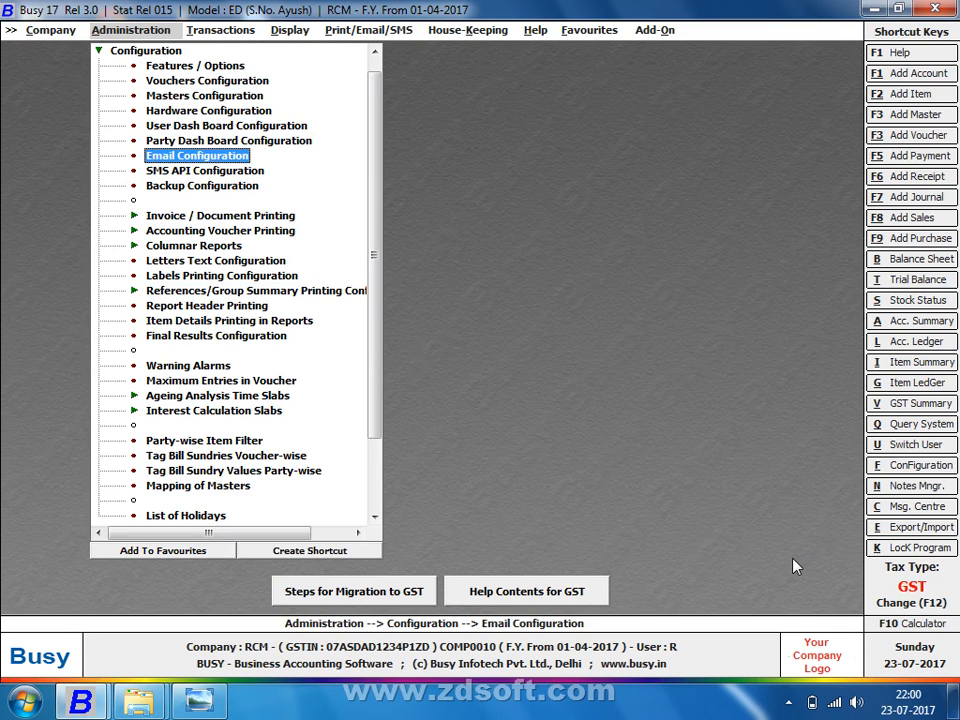
key("Return")
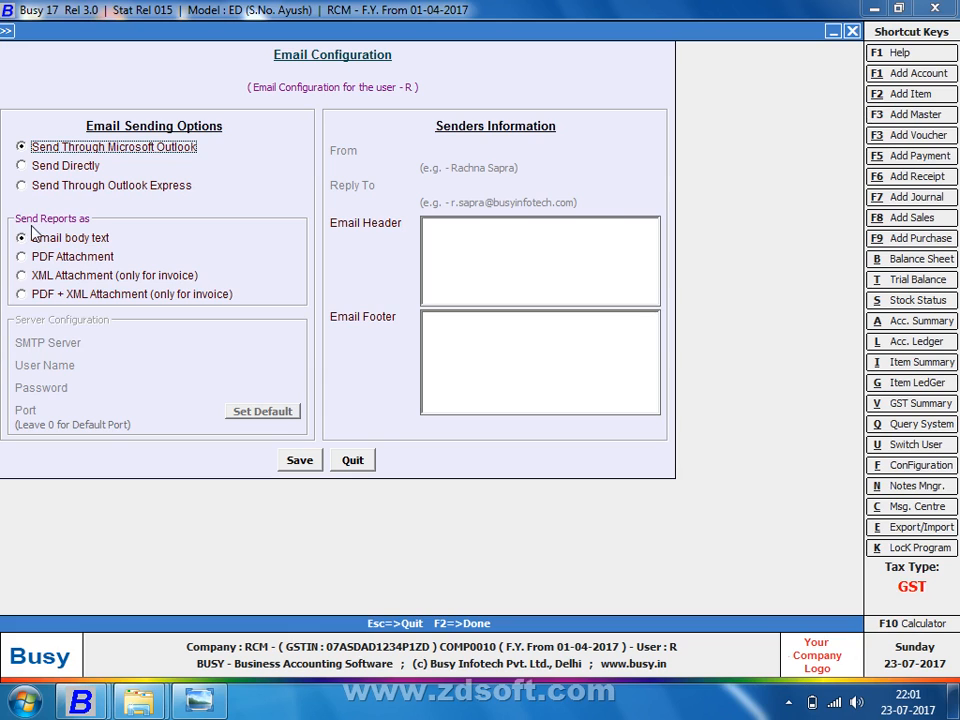
Step: Switch email sending to Send Directly with PDF Attachment
left_click(45, 168)
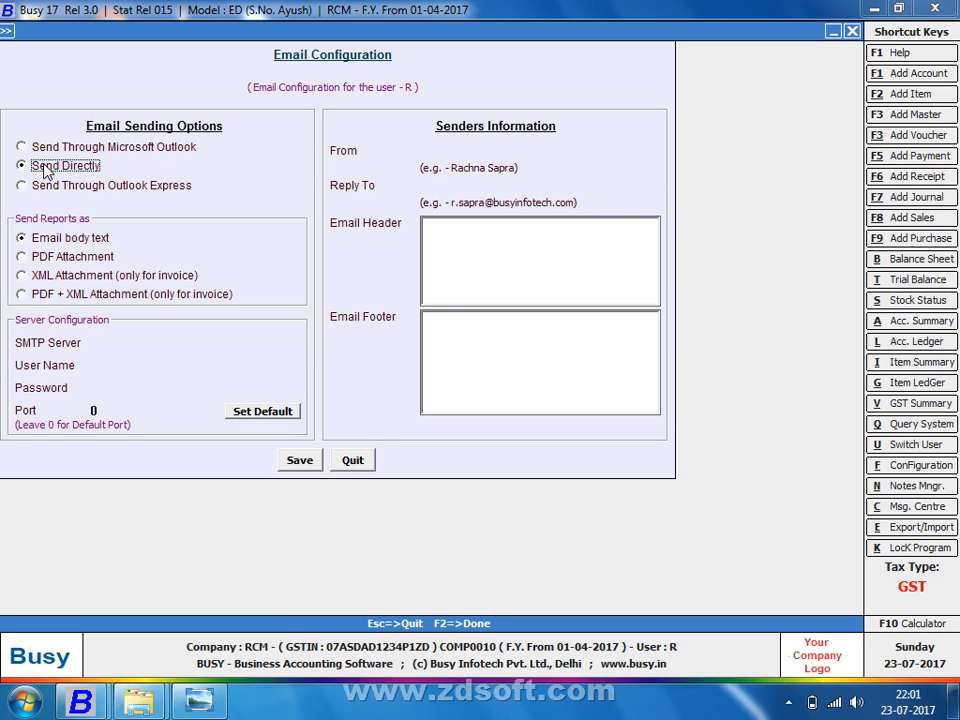
left_click(104, 263)
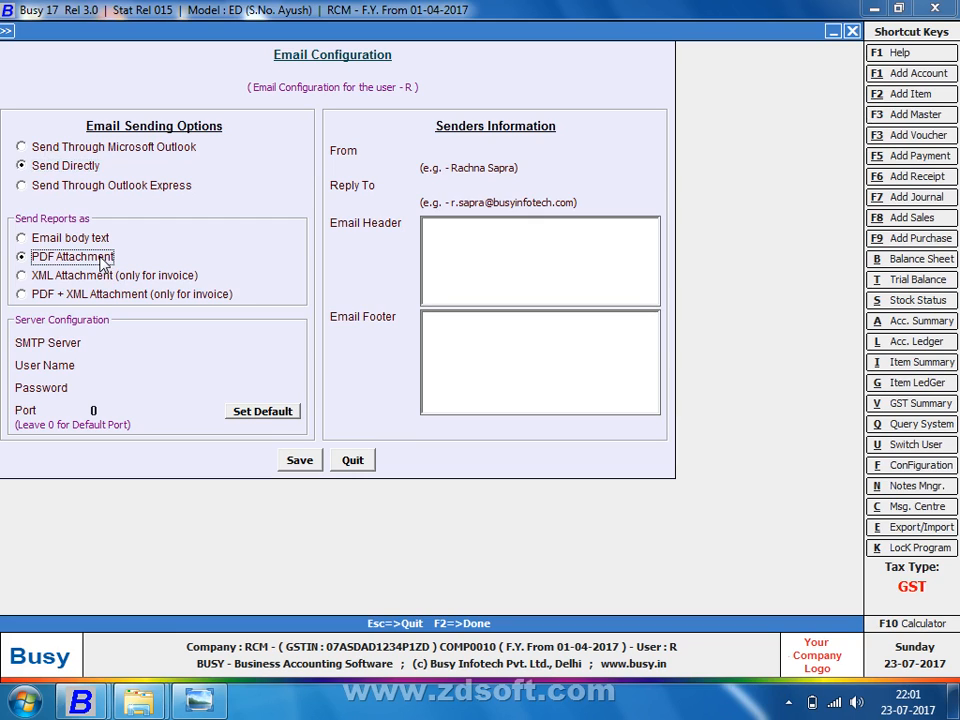
key("Return")
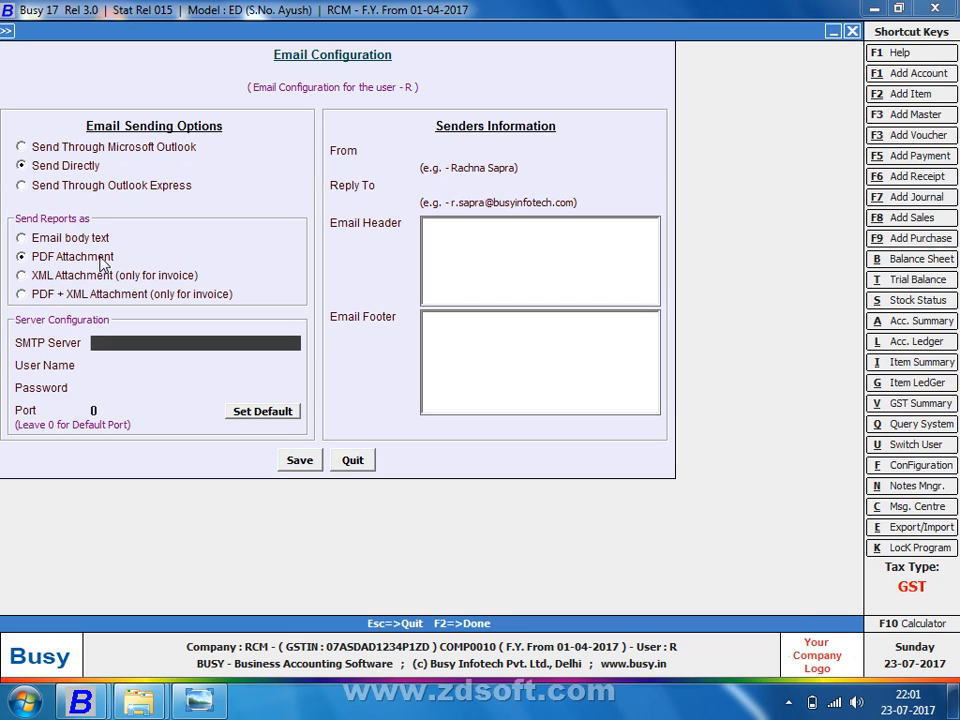
Step: Type the Gmail SMTP server name, closing the WMI error dialogs that appear
type("smtp")
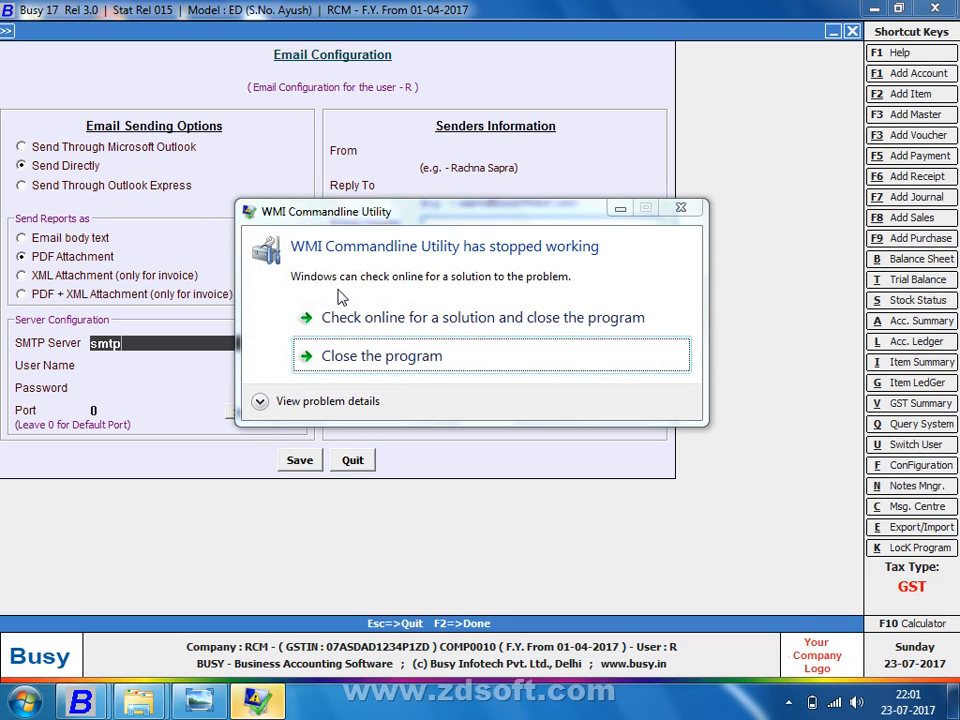
left_click(312, 368)
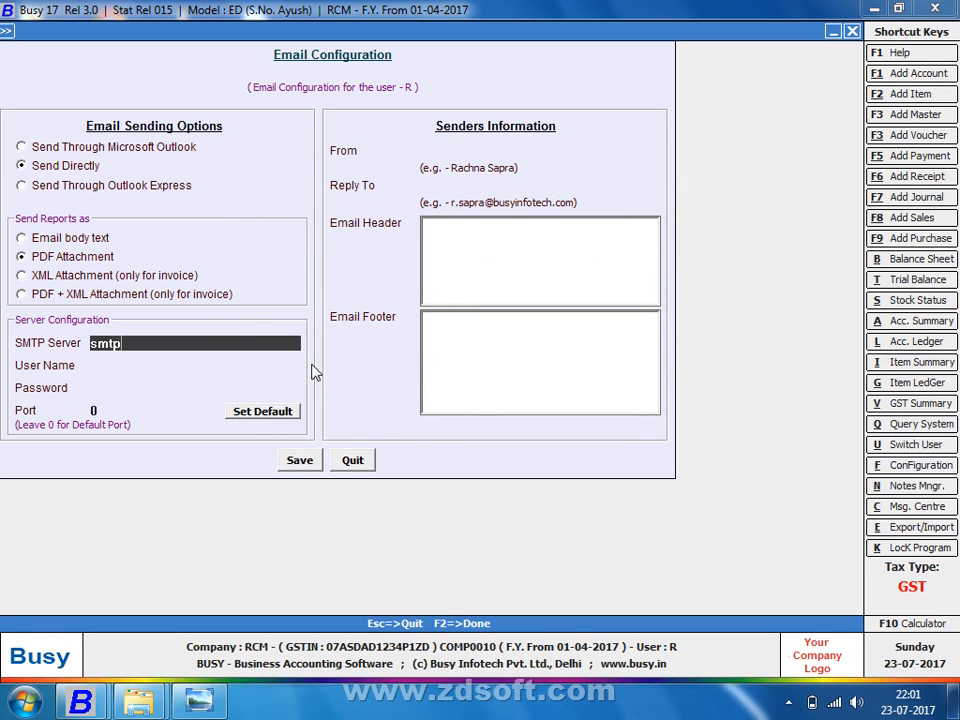
type(".gmail.com")
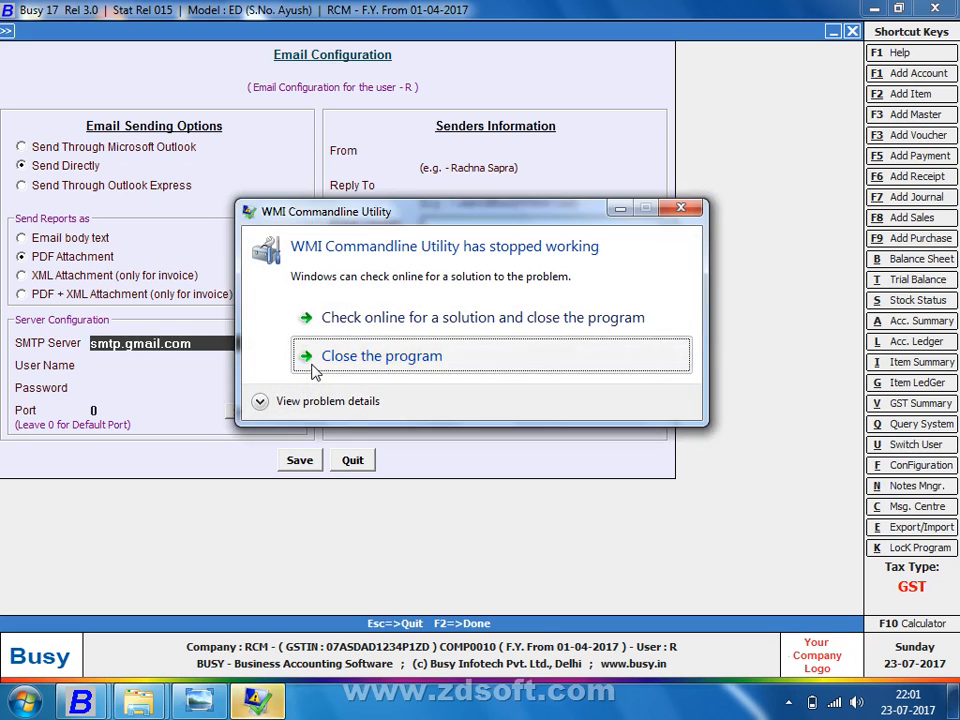
left_click(312, 368)
key("Left")
key("Left")
key("Left")
key("Left")
key("Left")
key("Left")
key("Left")
key("Left")
key("Left")
key("Left")
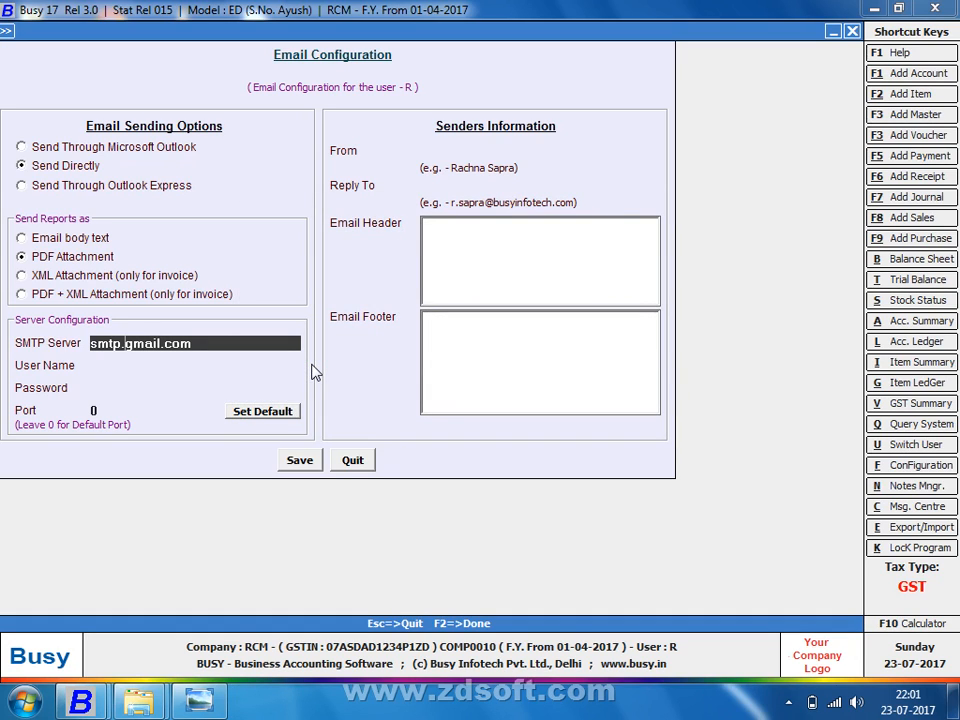
key("Delete")
type("@")
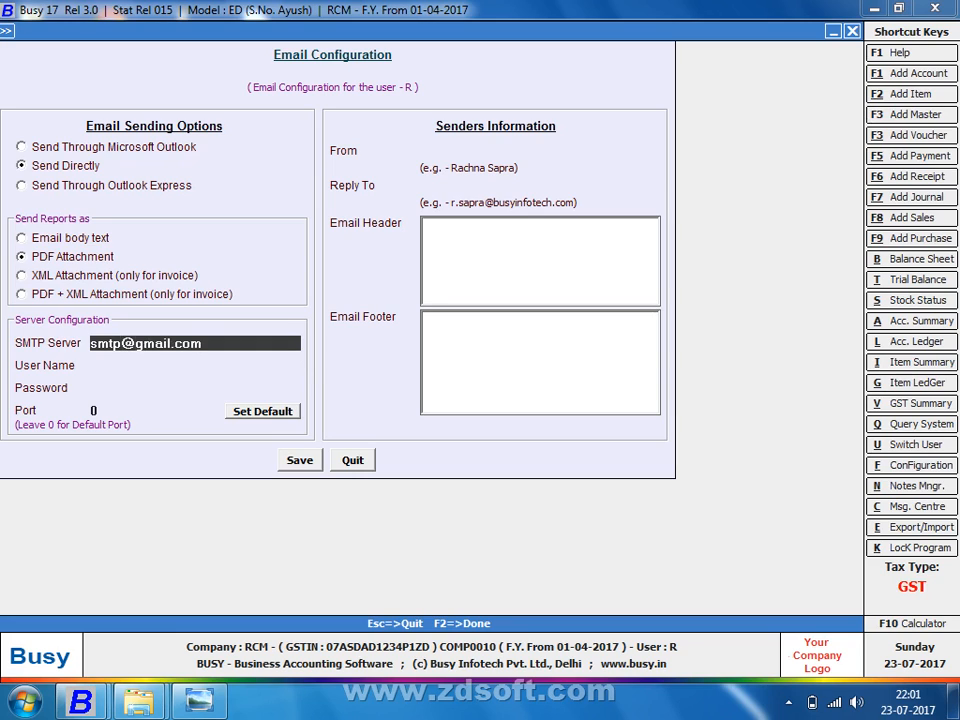
key("Return")
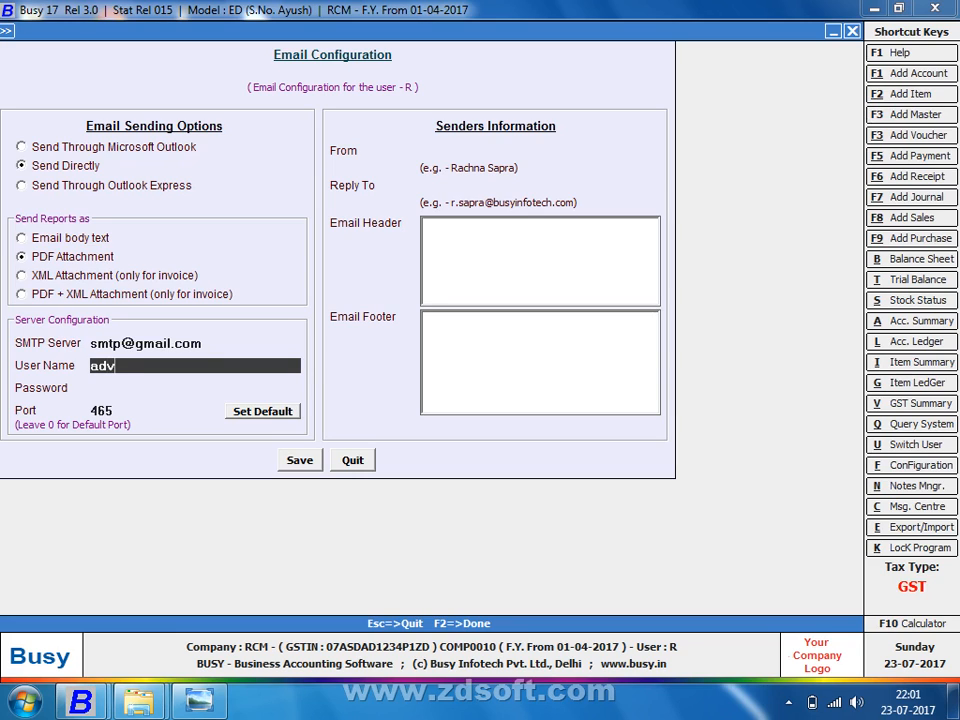
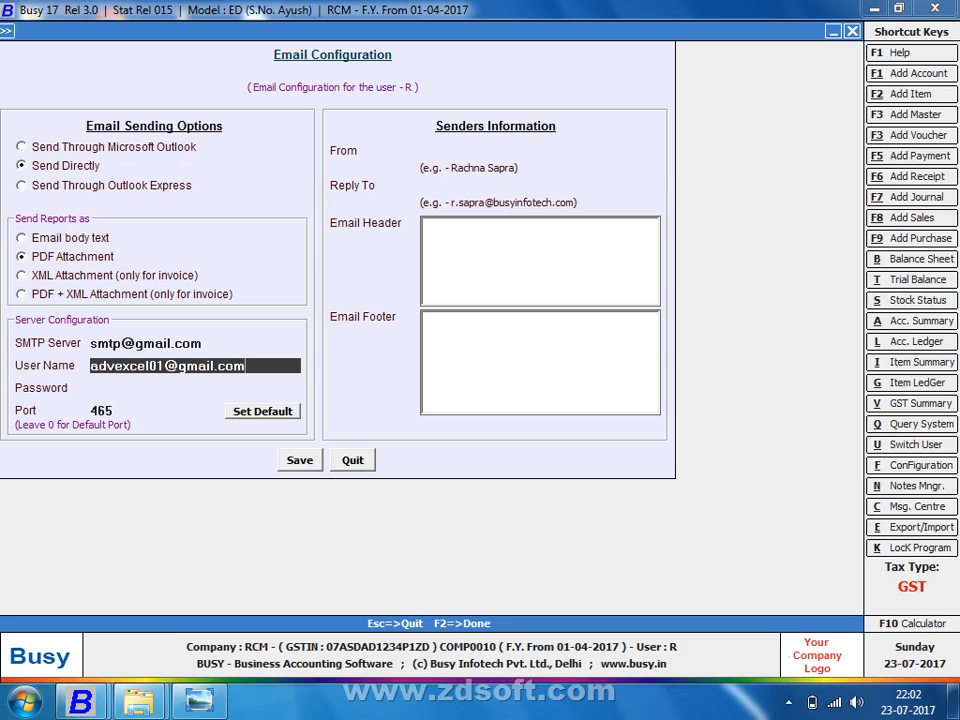
key("Return")
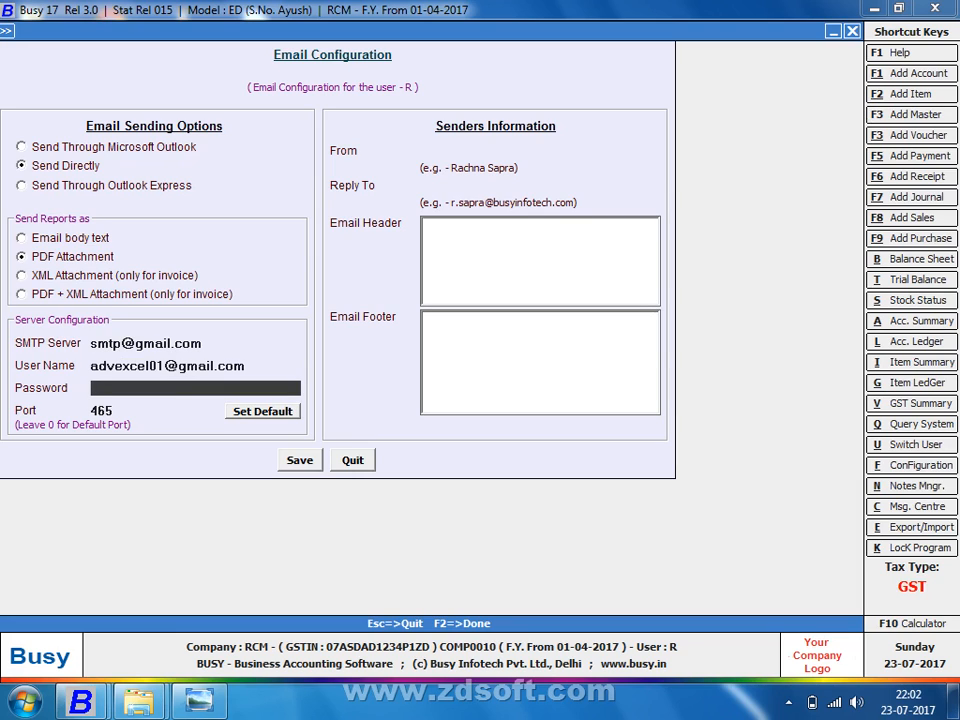
type("**********")
key("shift+Tab")
key("ctrl+c")
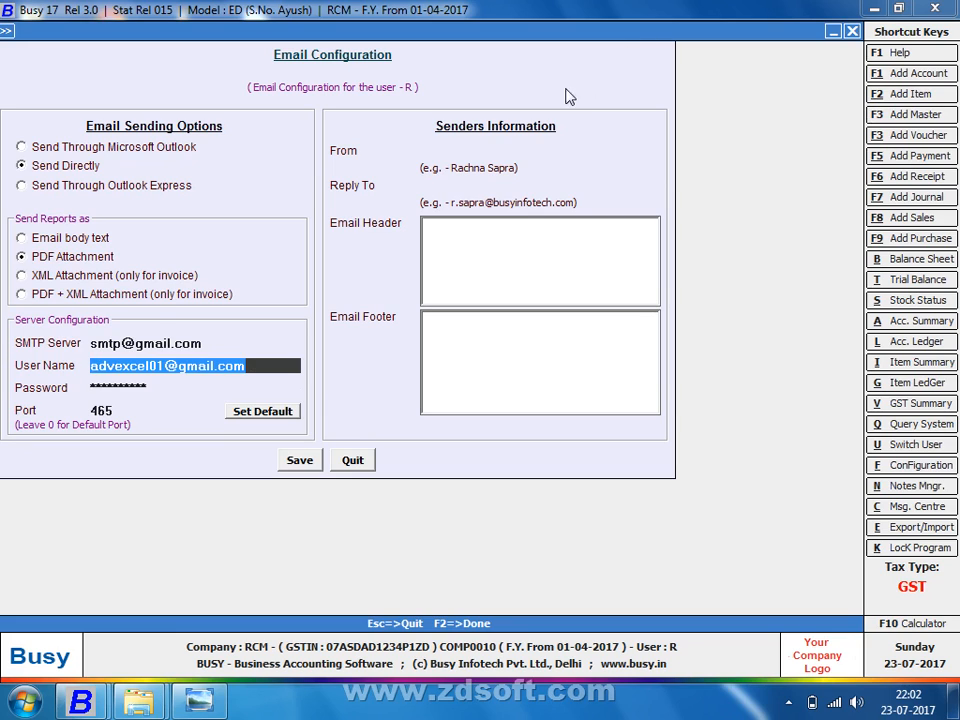
Step: Paste the sender's Gmail address into both From and Reply To
left_click(471, 149)
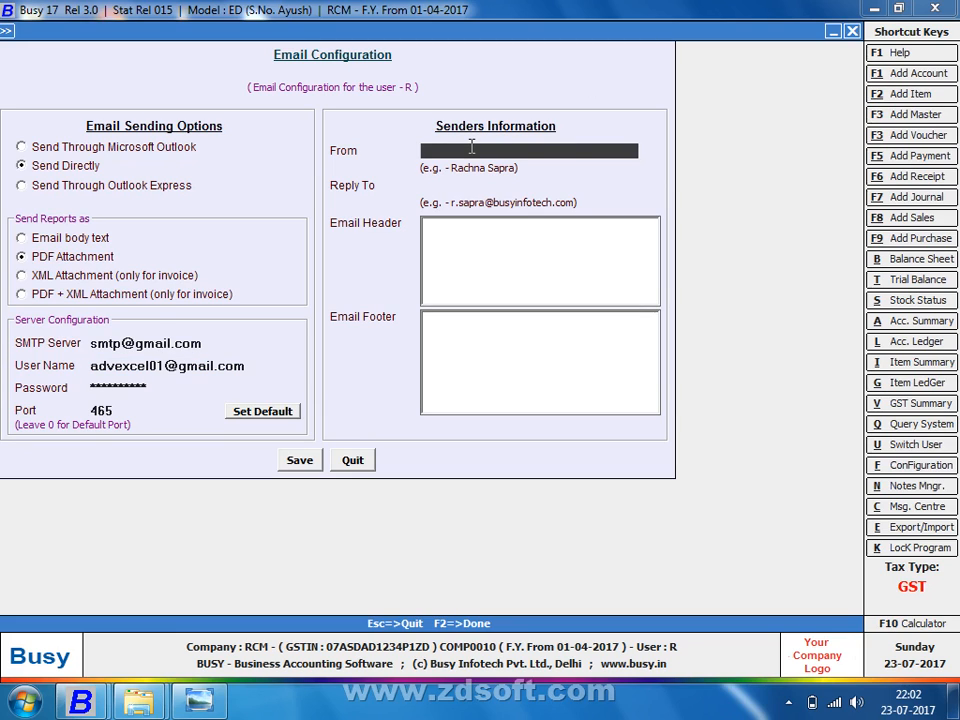
key("ctrl+v")
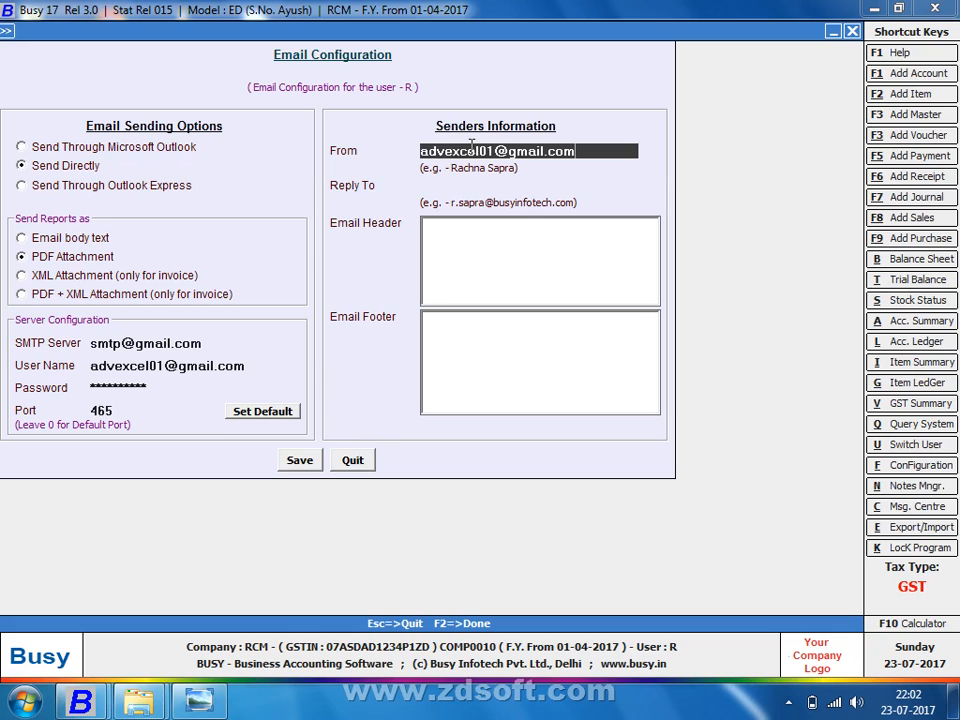
key("Return")
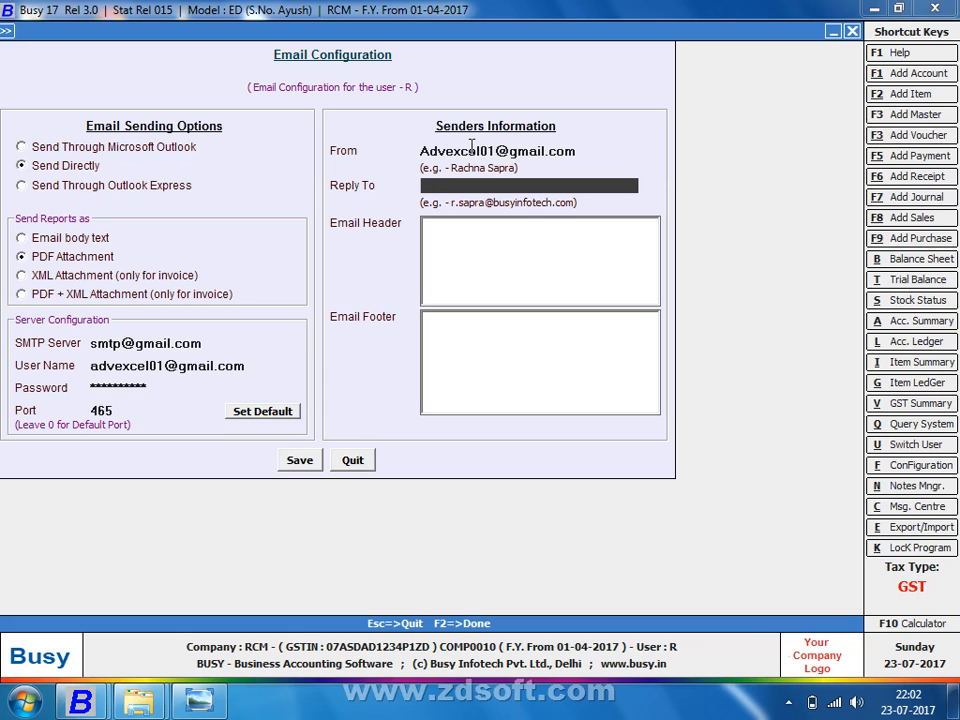
key("ctrl+v")
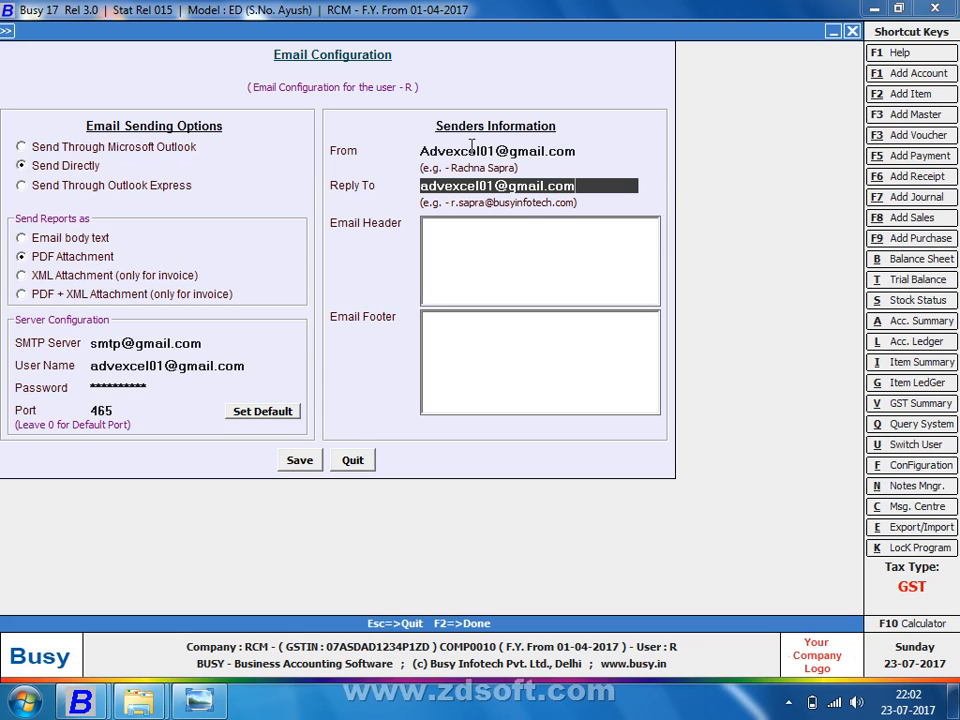
Step: Set the email header to 'Dear Sir/Madam'
key("Return")
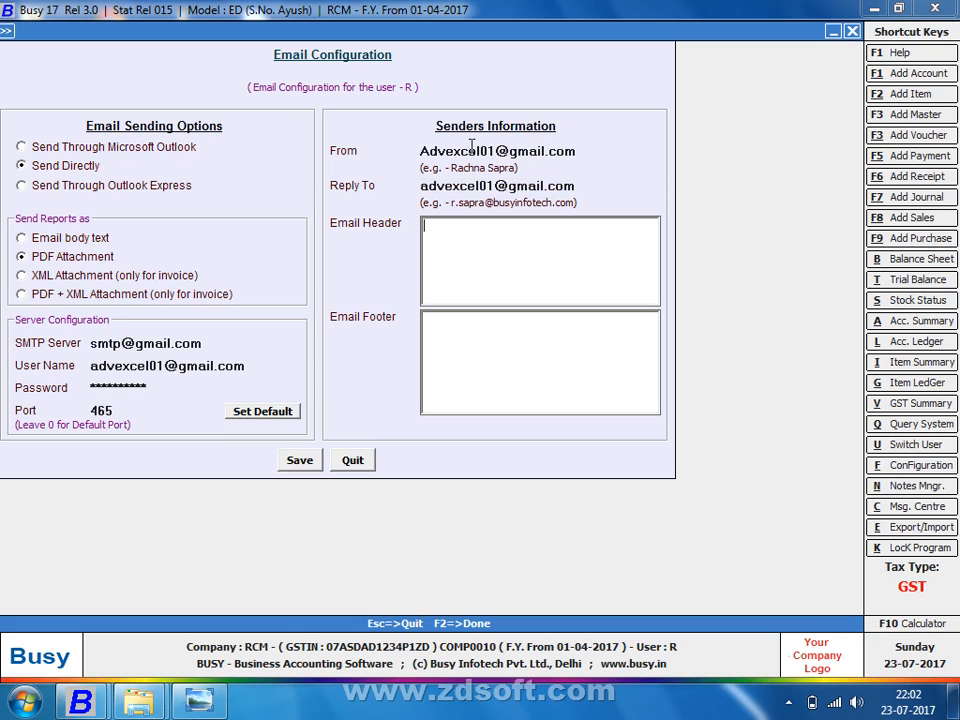
type("DD")
key("BackSpace")
type("exce")
key("BackSpace")
key("BackSpace")
key("BackSpace")
type("D")
type("ear")
type(" Sir")
type("/Ma")
type("dan")
key("BackSpace")
type("m")
Step: Set the email footer to 'Thank & Regard'
left_click(425, 320)
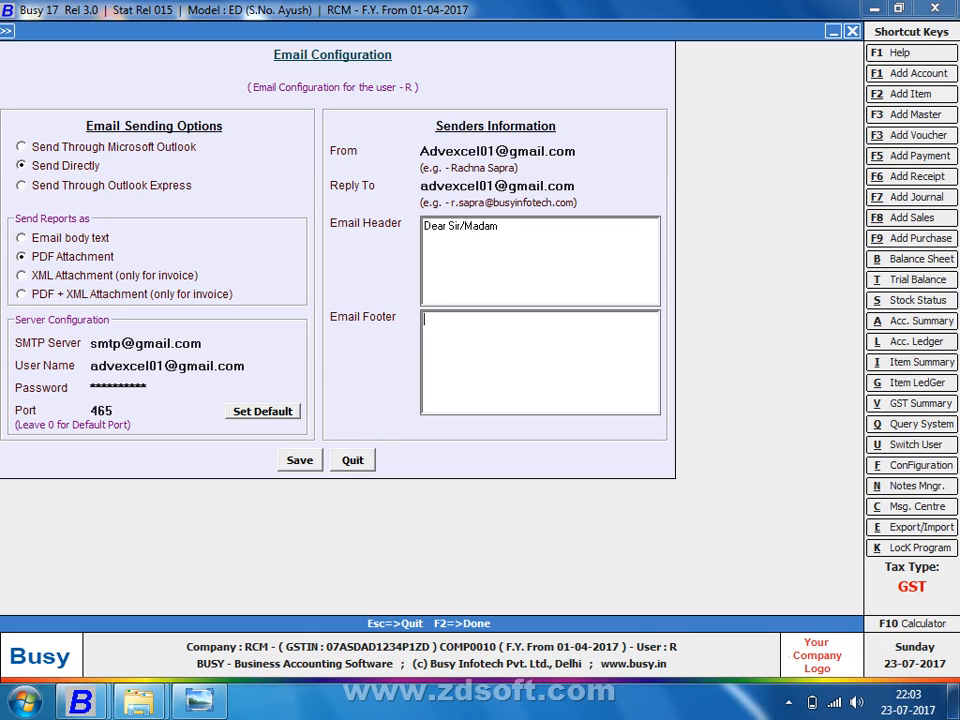
type("t")
key("BackSpace")
type("Thank @")
key("BackSpace")
type("& Regard")
left_click(150, 365)
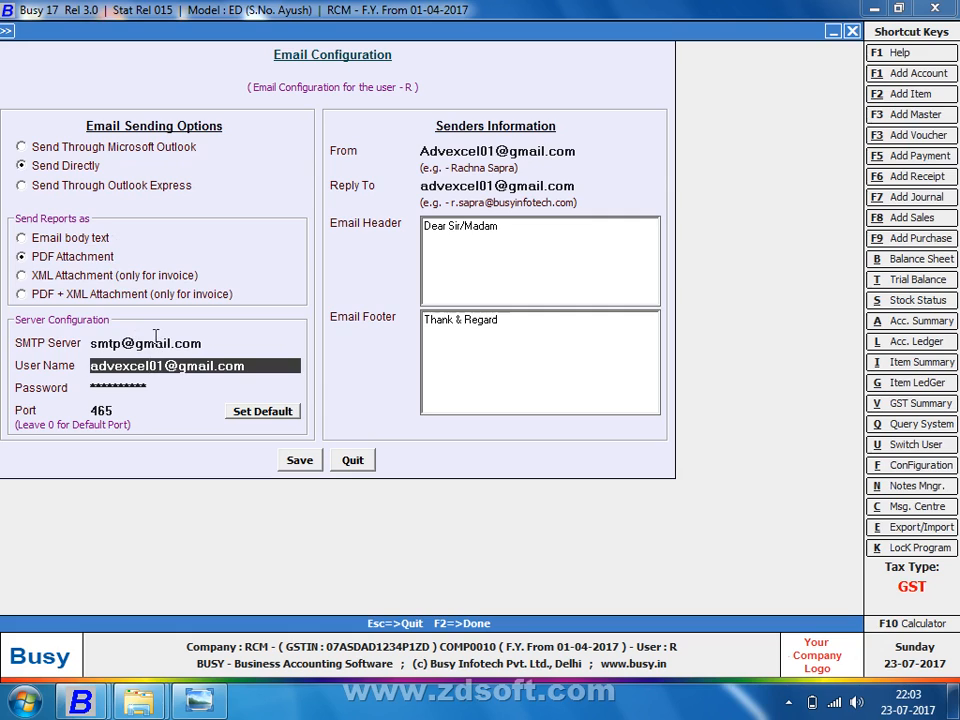
Step: Review the SMTP server and port 465, then save the email configuration with F2
left_click(153, 336)
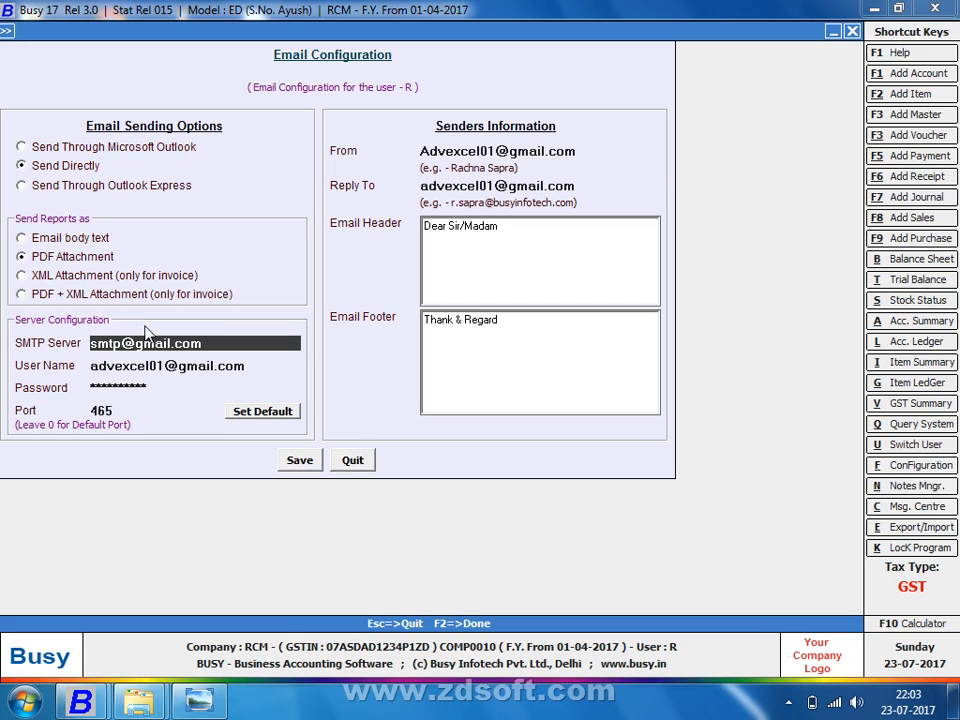
key("Return")
key("Return")
key("Return")
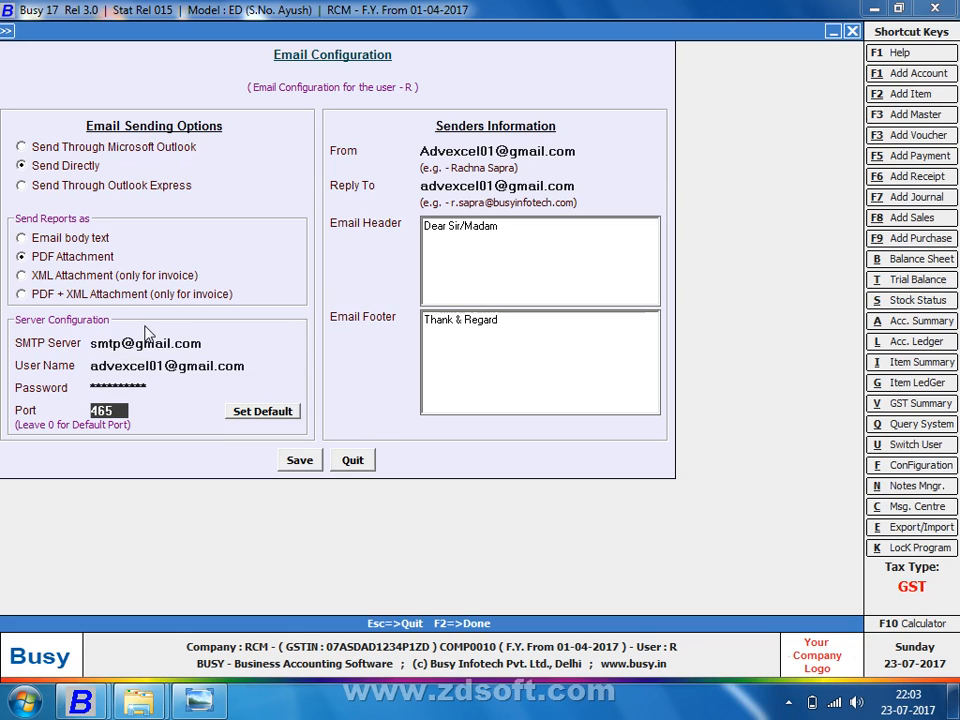
key("Up")
key("Up")
key("Up")
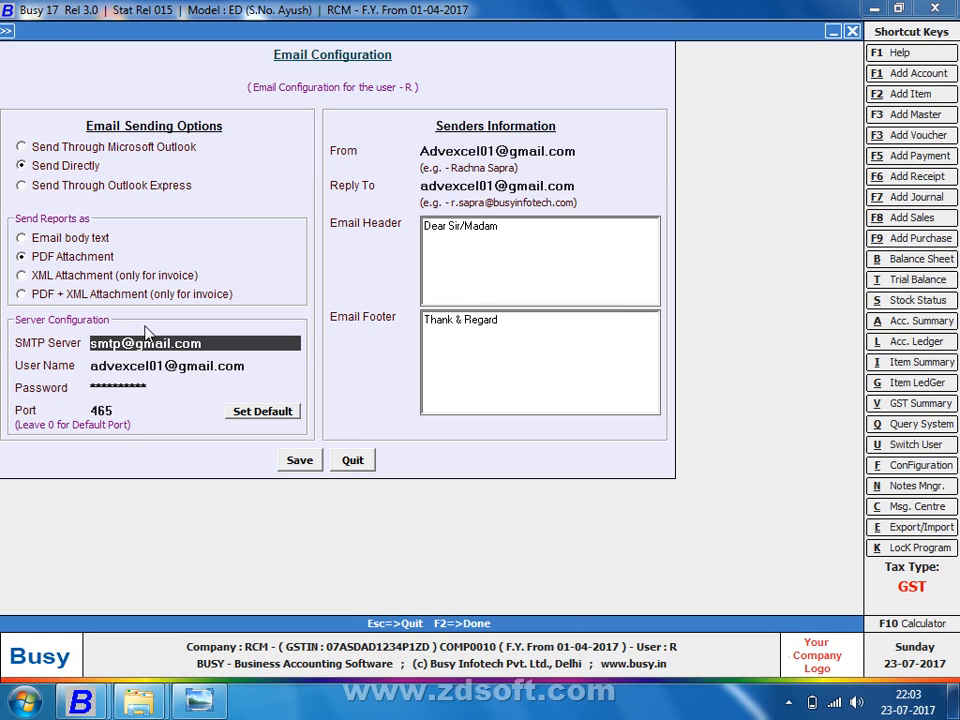
key("F2")
key("Return")
key("Escape")
key("Right")
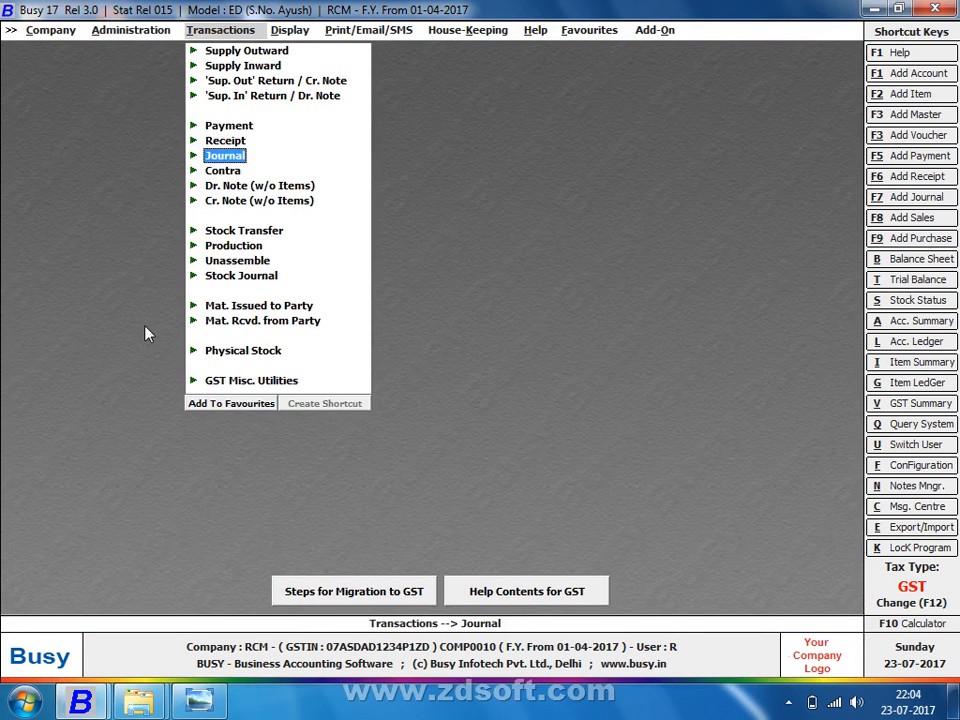
Step: Add a Main-series supply outward voucher dated 10-07-2017, correcting the mistaken 10-04 date
key("Up")
key("Up")
key("Up")
key("Up")
key("Up")
key("Up")
key("Return")
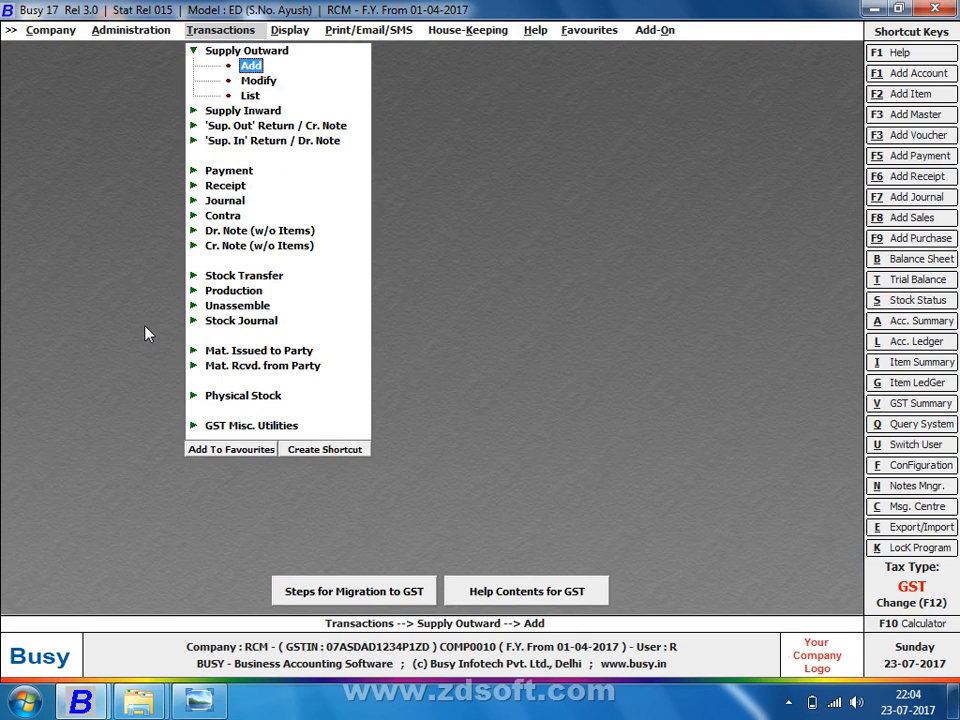
key("Return")
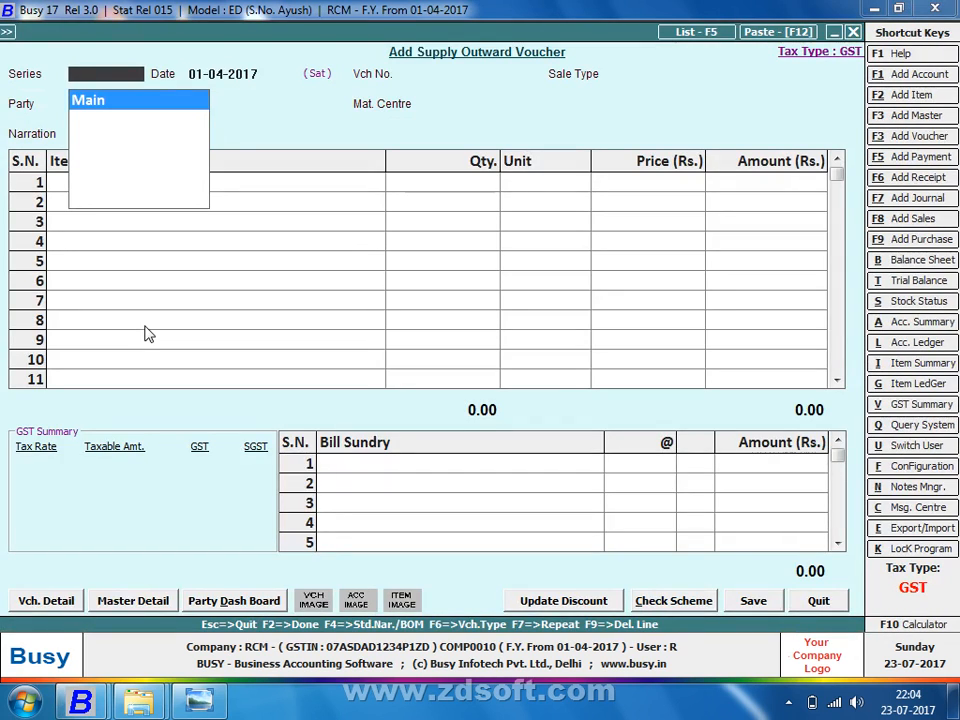
key("Return")
type("10")
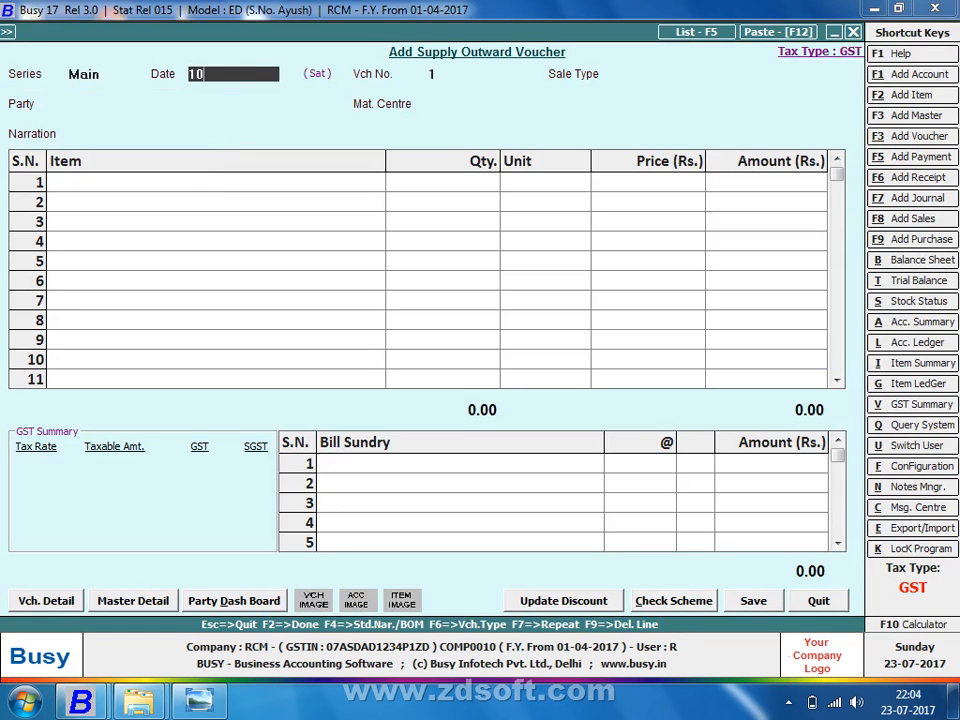
type("-04")
key("Return")
key("Return")
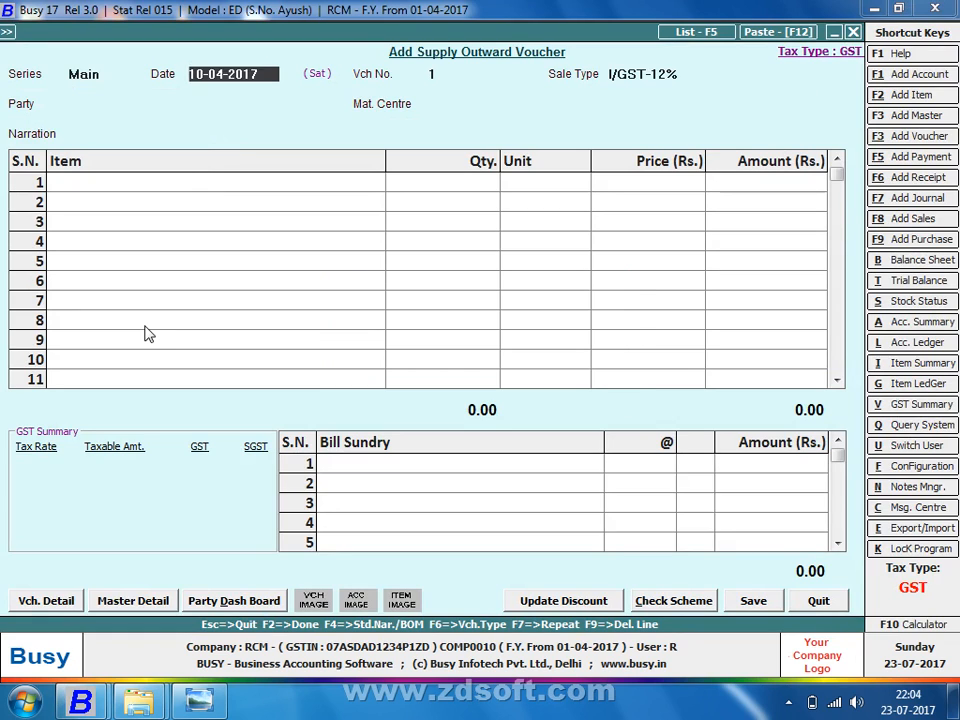
key("BackSpace")
key("Return")
type("10-07")
key("Return")
key("Return")
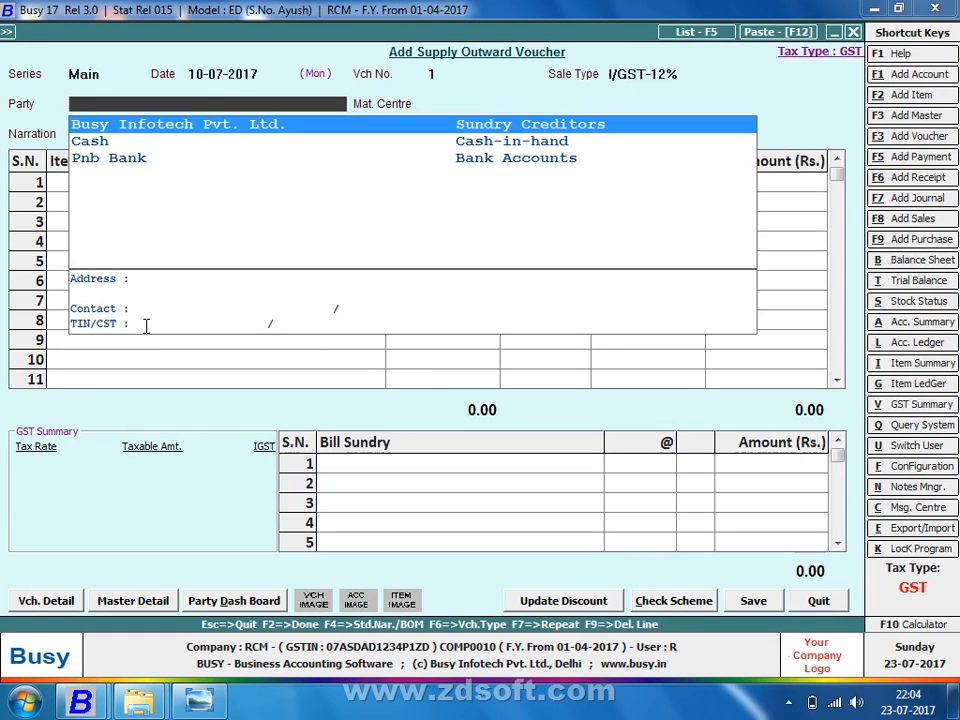
Step: Choose Busy Infotech Pvt. Ltd. as party and open its account master for editing
key("Return")
key("Return")
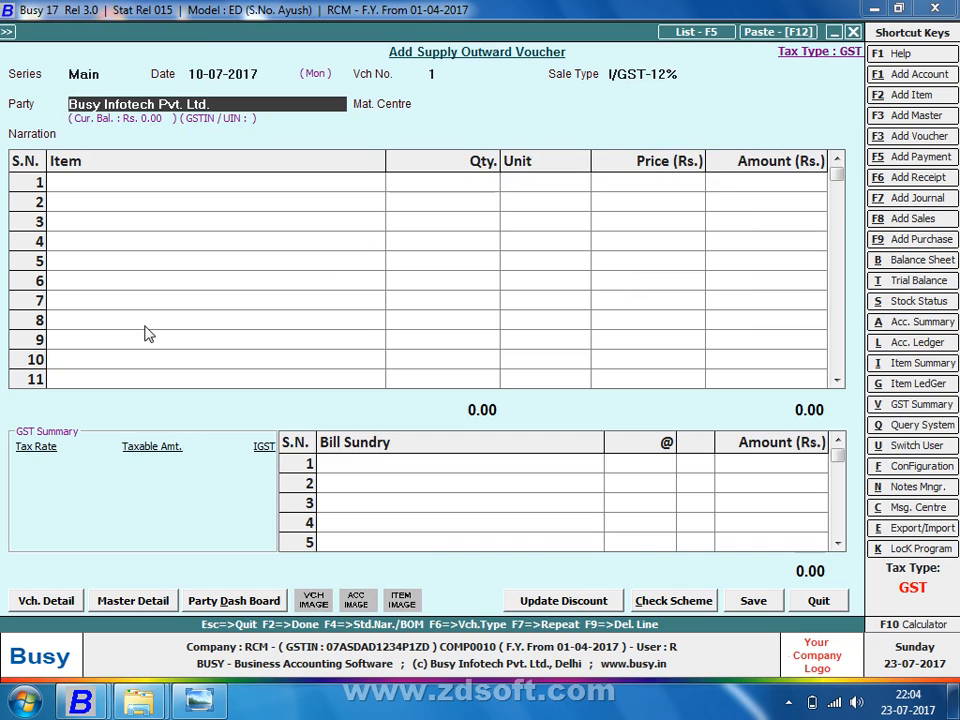
key("alt+m")
key("Return")
key("Return")
key("Return")
key("Return")
key("Return")
key("Return")
key("Return")
key("Return")
key("Return")
key("Return")
key("Return")
key("Return")
key("Return")
key("Return")
key("Return")
key("Return")
key("Return")
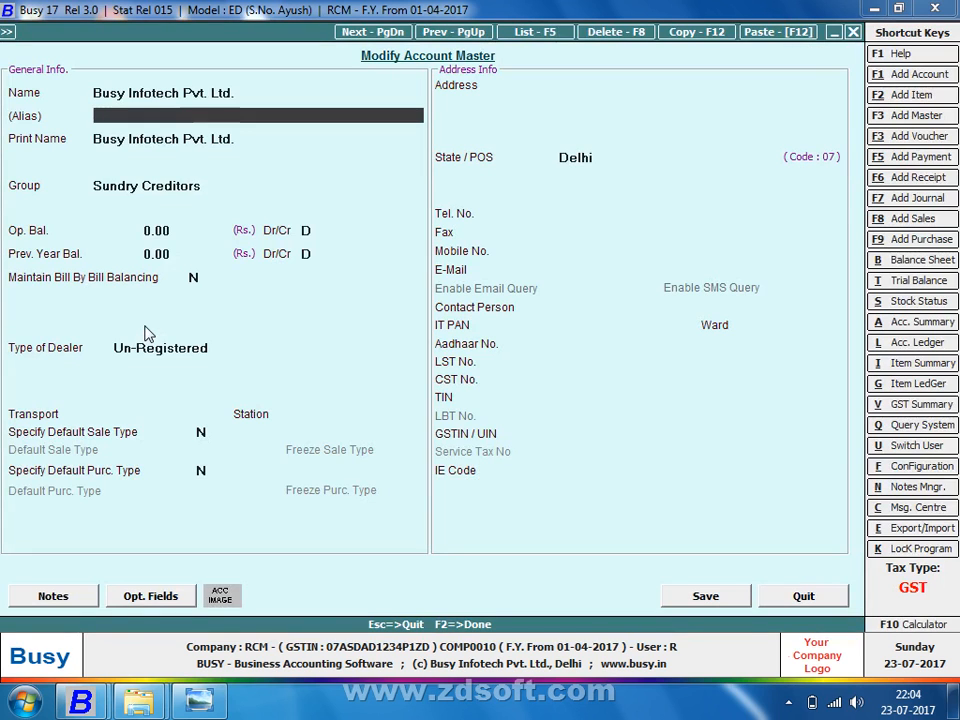
Step: Enter the party's e-mail address in the Busy Infotech Pvt. Ltd. account and save it
key("Return")
key("Return")
key("Return")
key("Return")
key("Return")
key("Return")
key("Return")
key("Return")
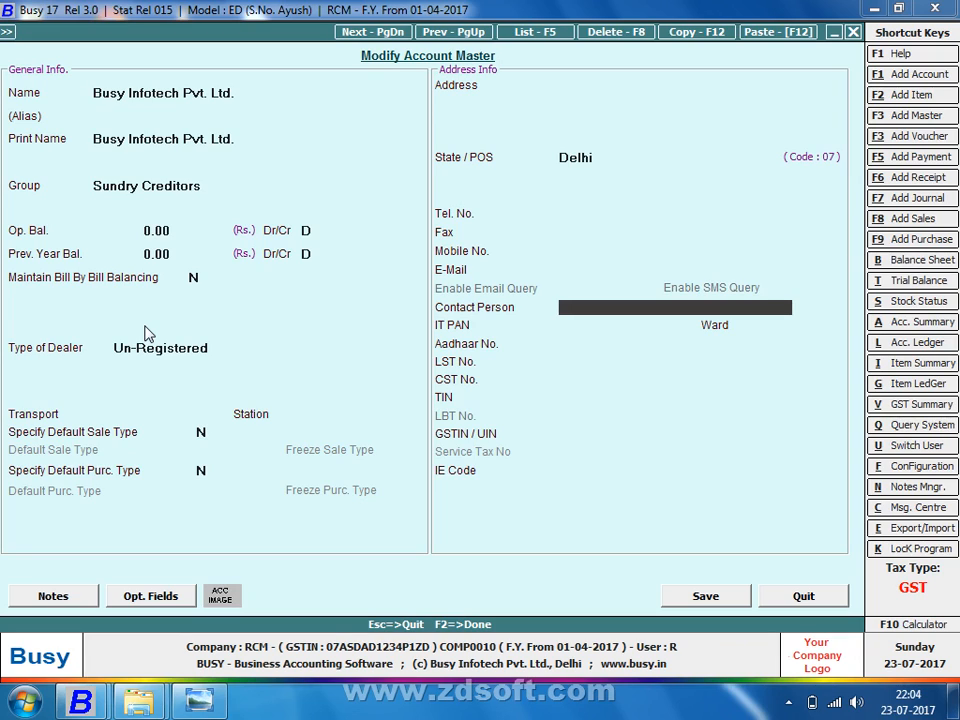
key("Up")
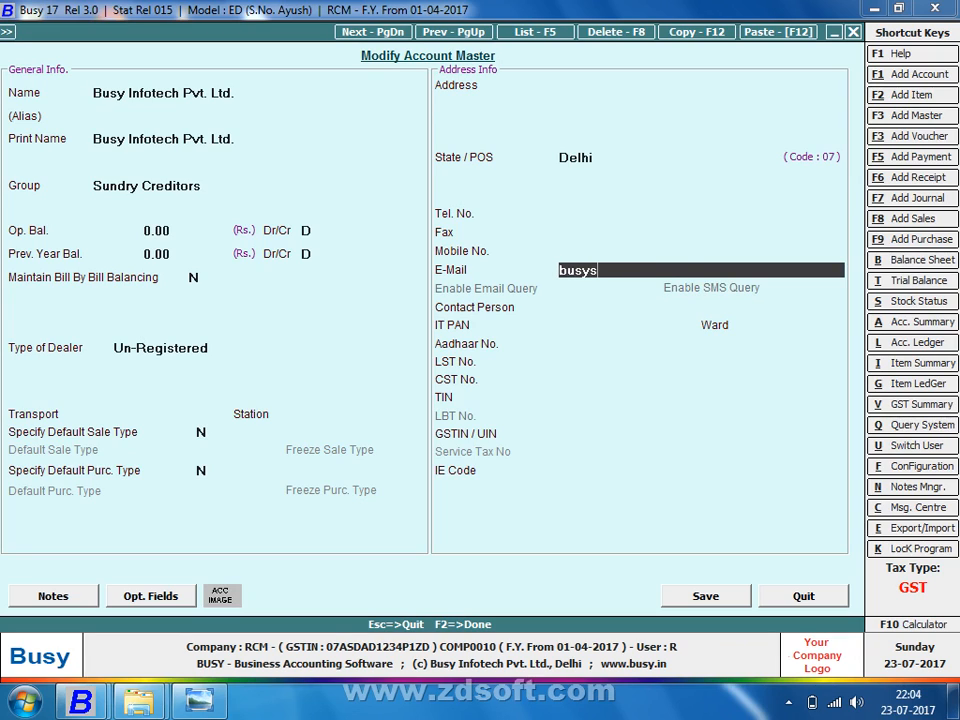
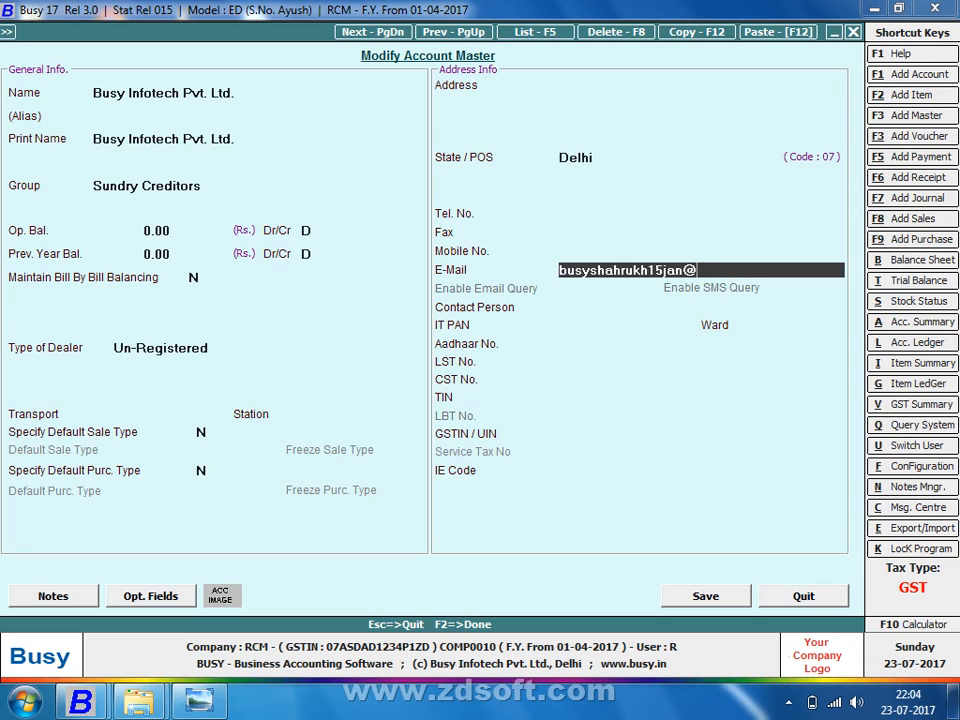
key("Return")
key("Return")
key("Return")
key("Return")
key("Return")
key("Return")
key("Return")
key("Return")
key("Return")
key("Return")
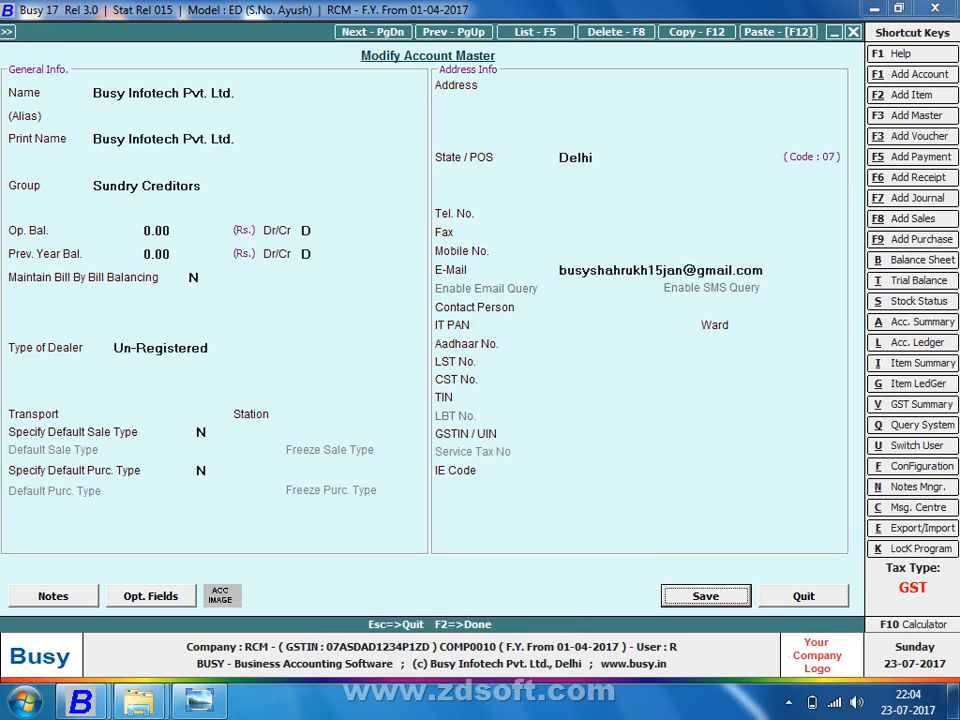
key("Return")
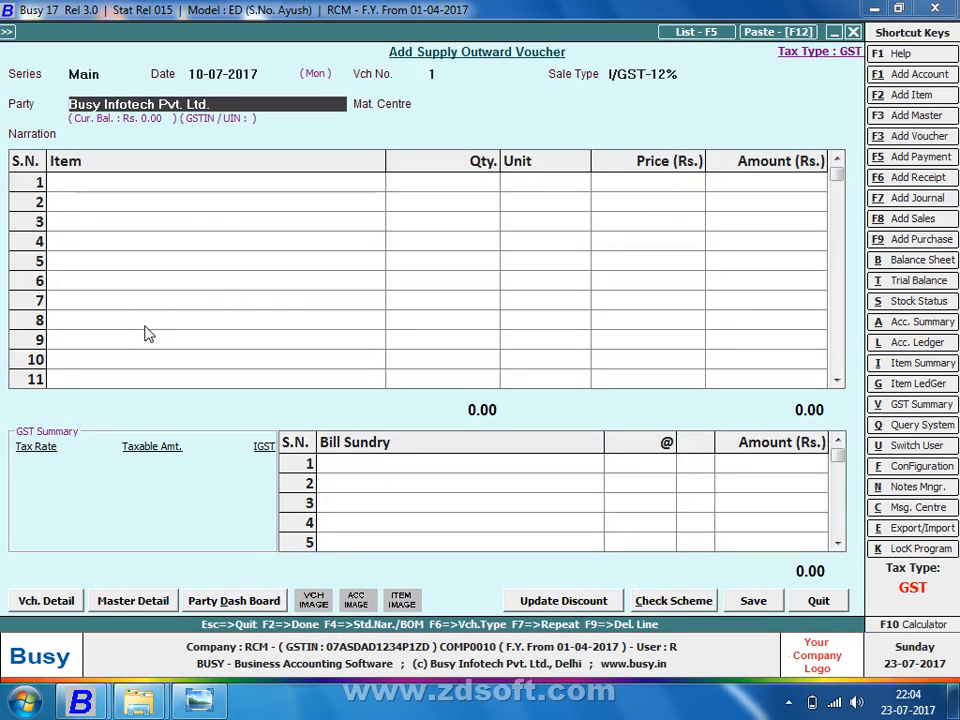
key("Return")
key("Return")
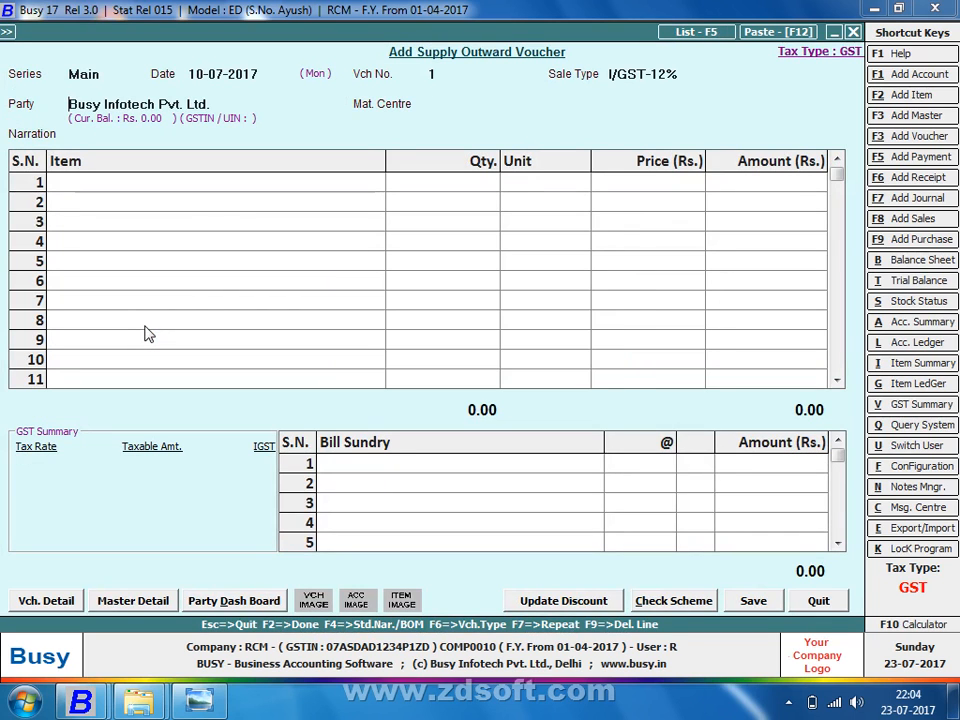
Step: Set the sale type to L/GST-18% with material centre Main Store
key("BackSpace")
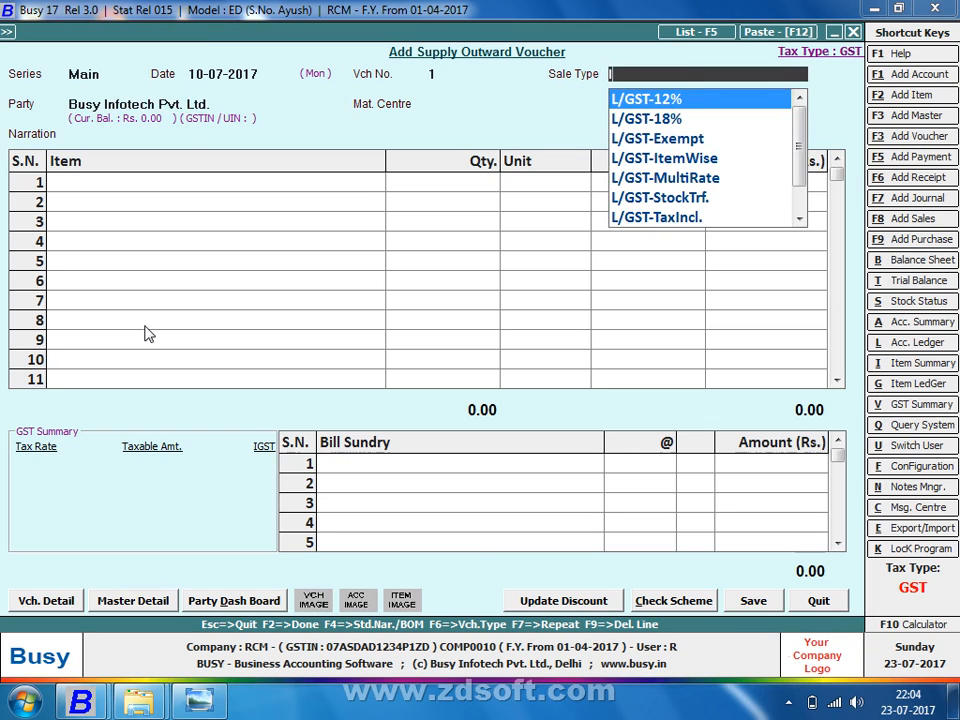
key("Down")
key("Return")
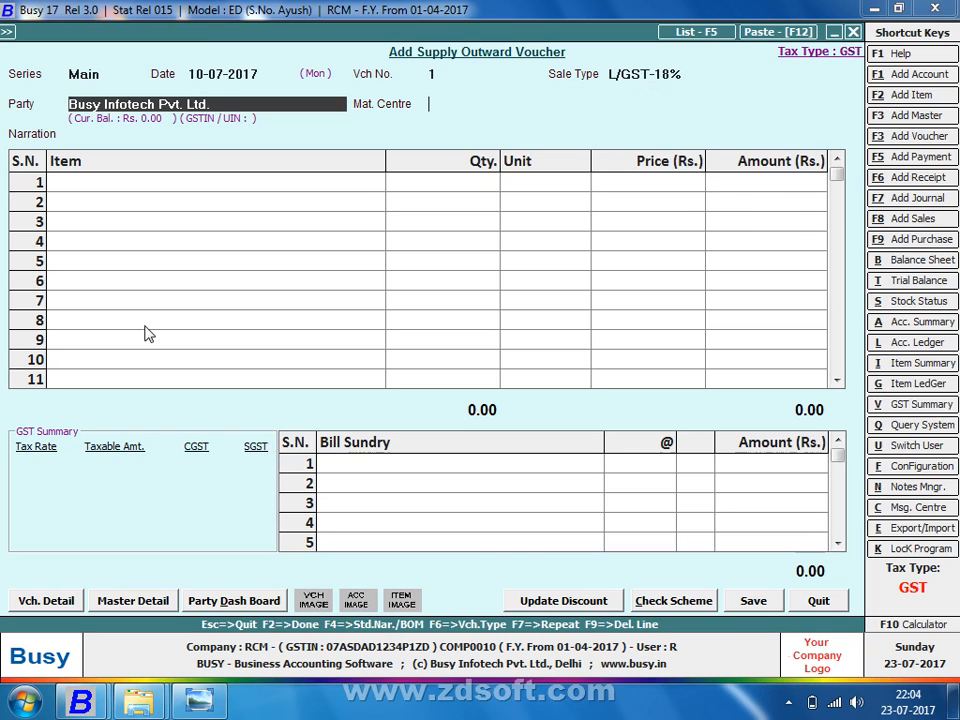
key("Return")
key("Return")
key("Return")
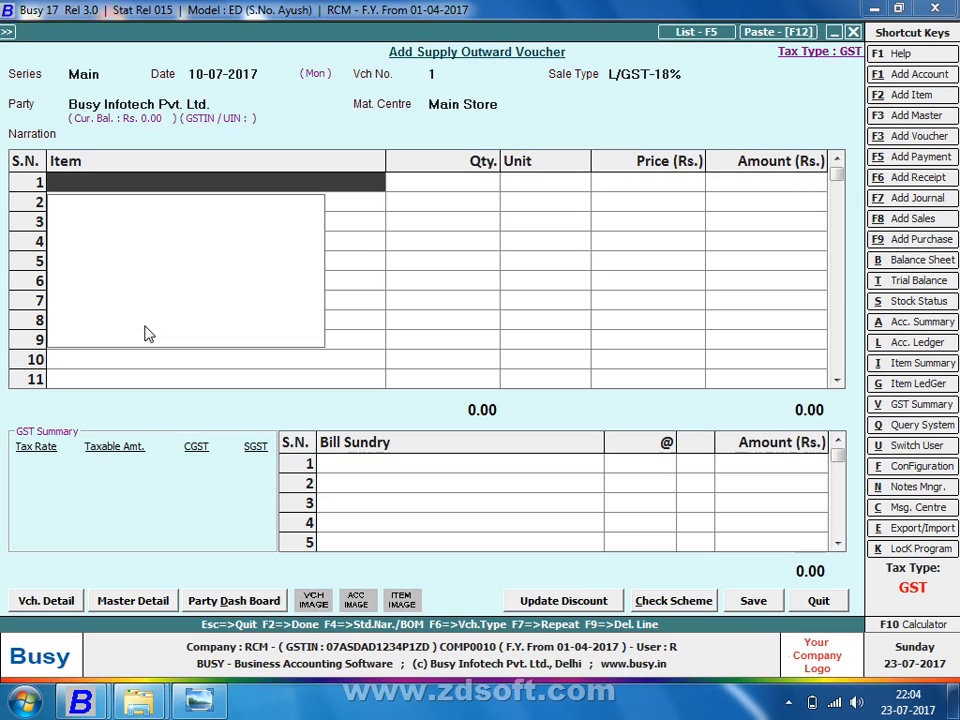
Step: Create item Cloth (General group, Metre, sales price 1000) and enter 100 metres
key("F3")
type("clo")
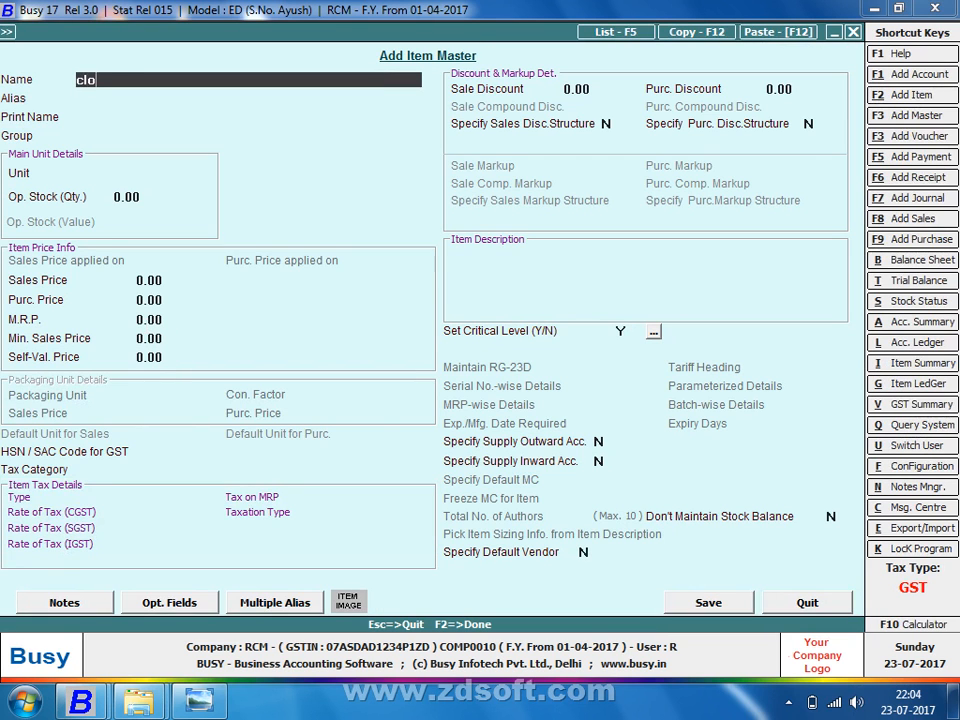
type("th")
key("Return")
key("Return")
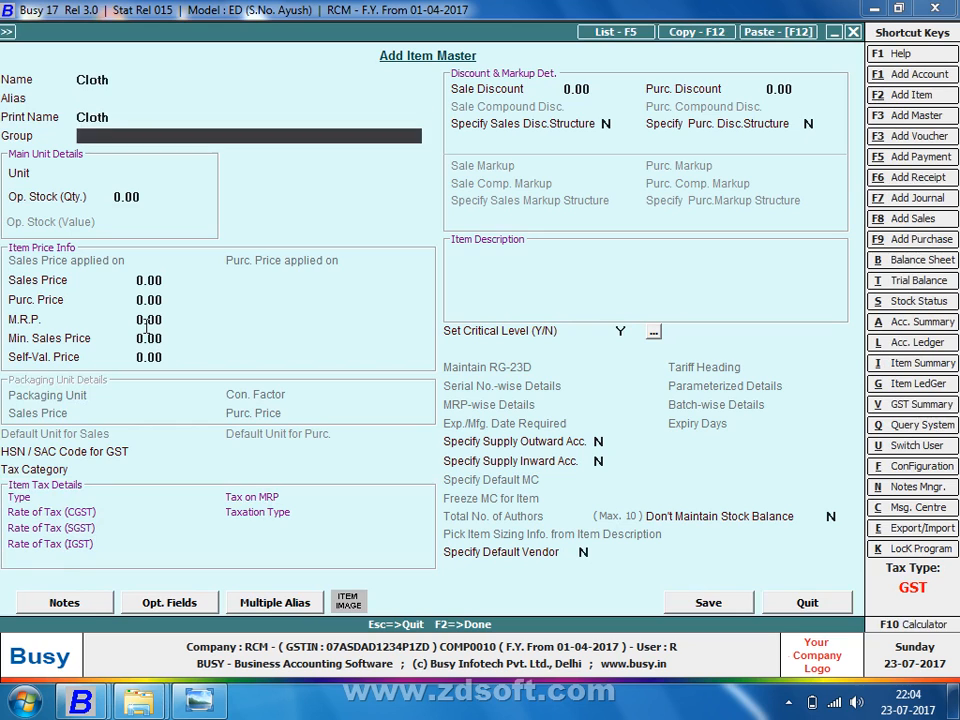
key("Return")
type("m")
key("Return")
key("Return")
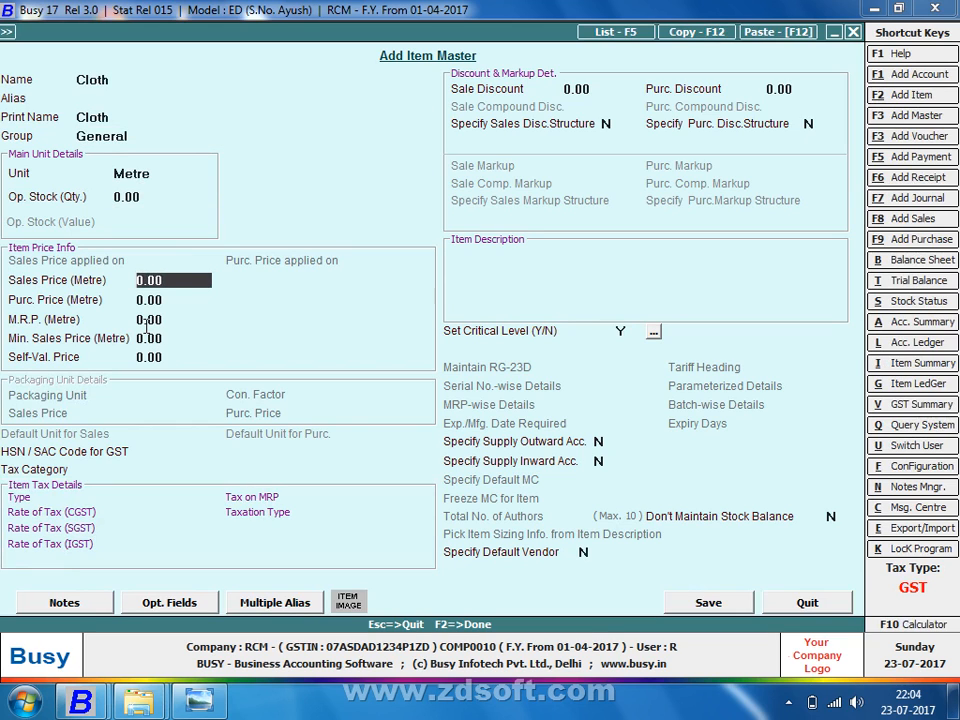
type("1000")
key("Return")
key("F2")
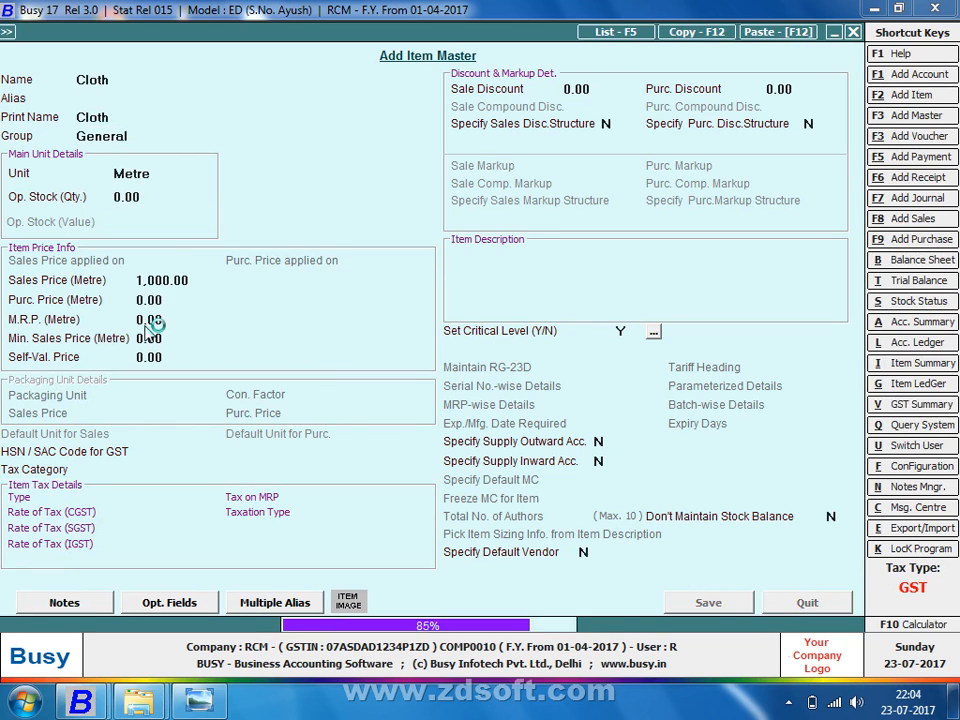
type("100")
Step: Confirm 100 metres of Cloth, accept the stock and tax warnings, and save with the STANDARD format, one copy
key("Return")
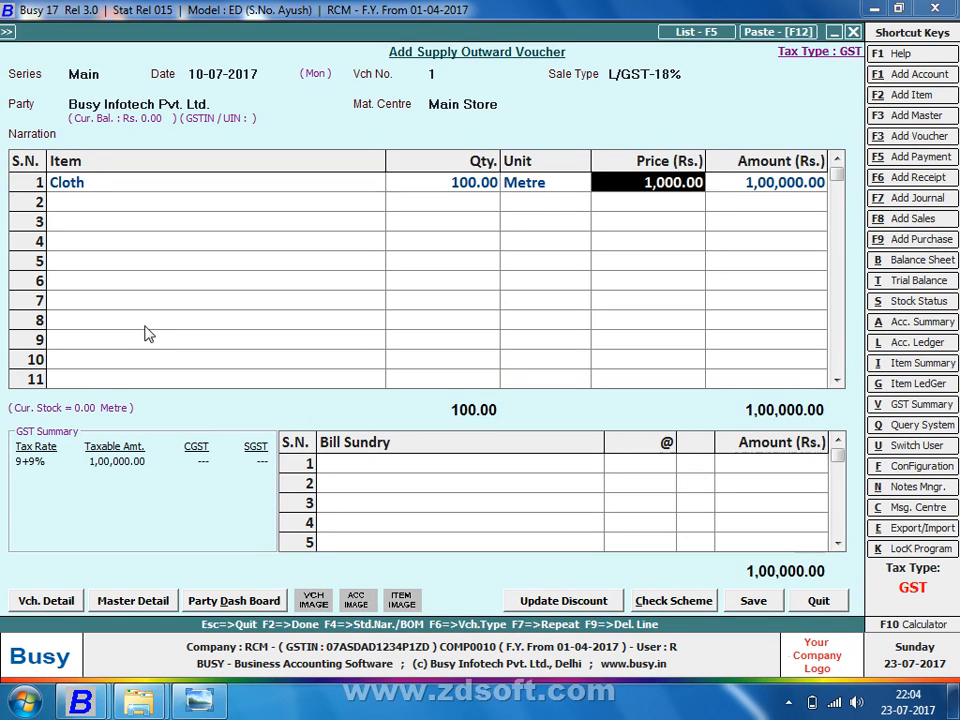
key("Return")
key("Return")
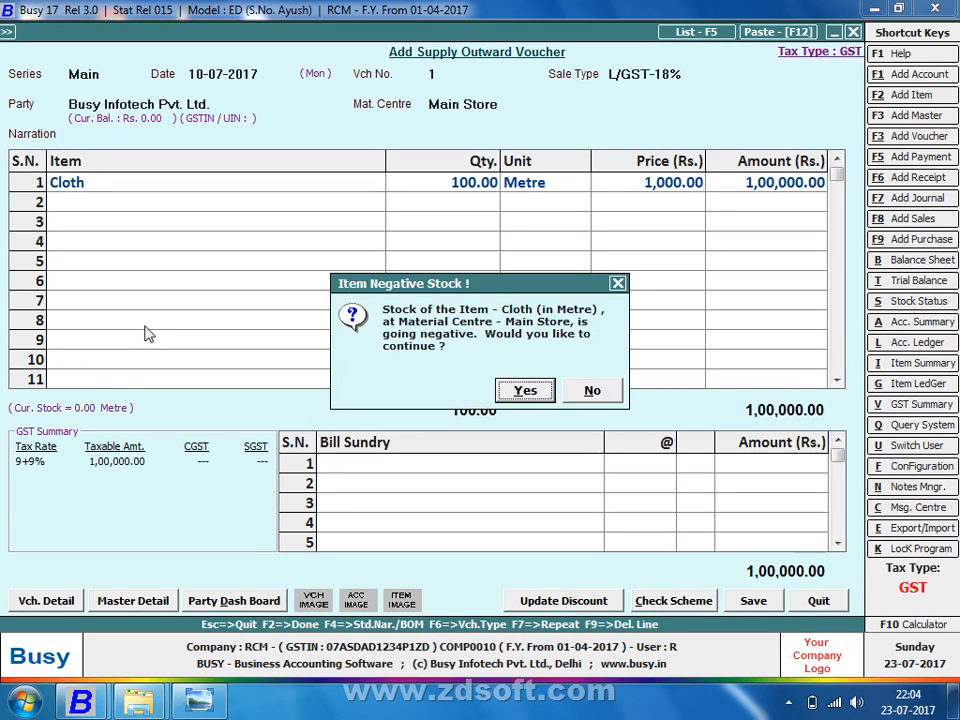
key("y")
key("y")
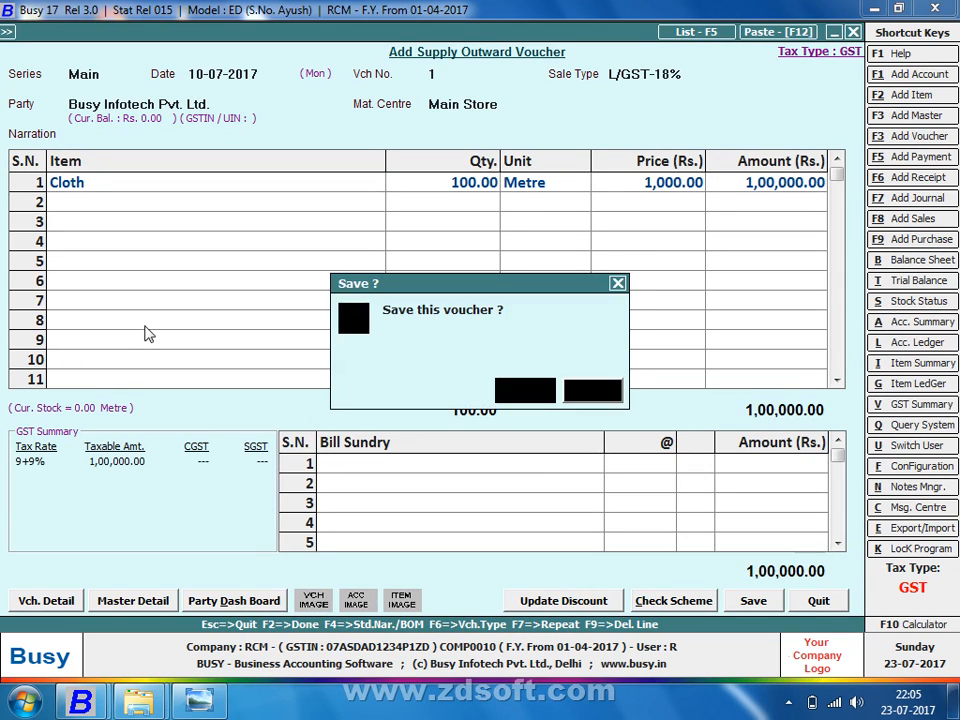
key("y")
key("n")
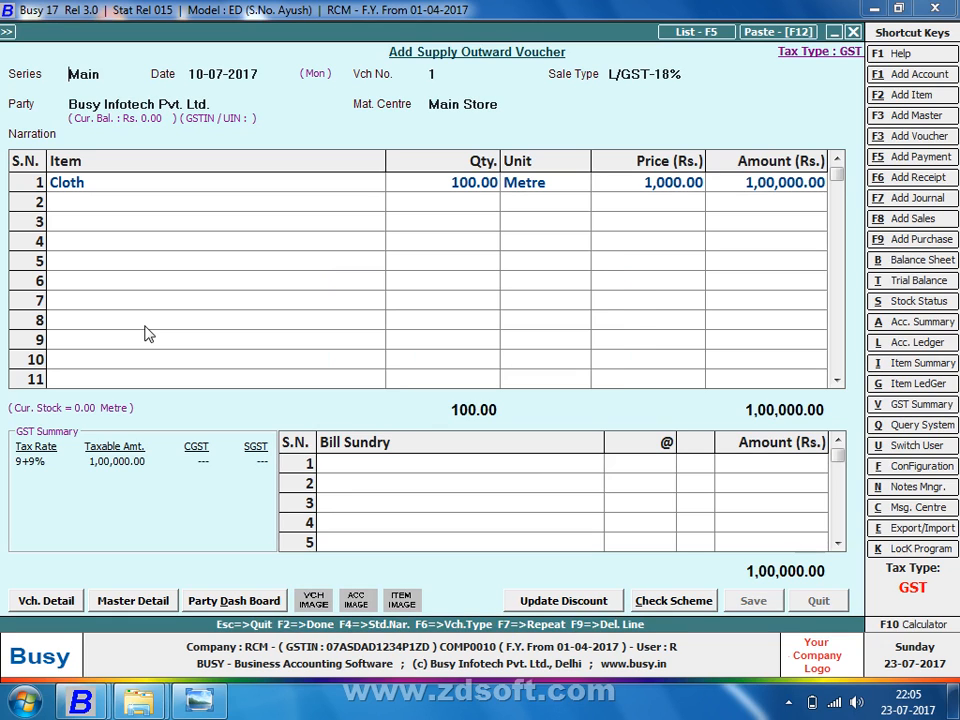
key("Return")
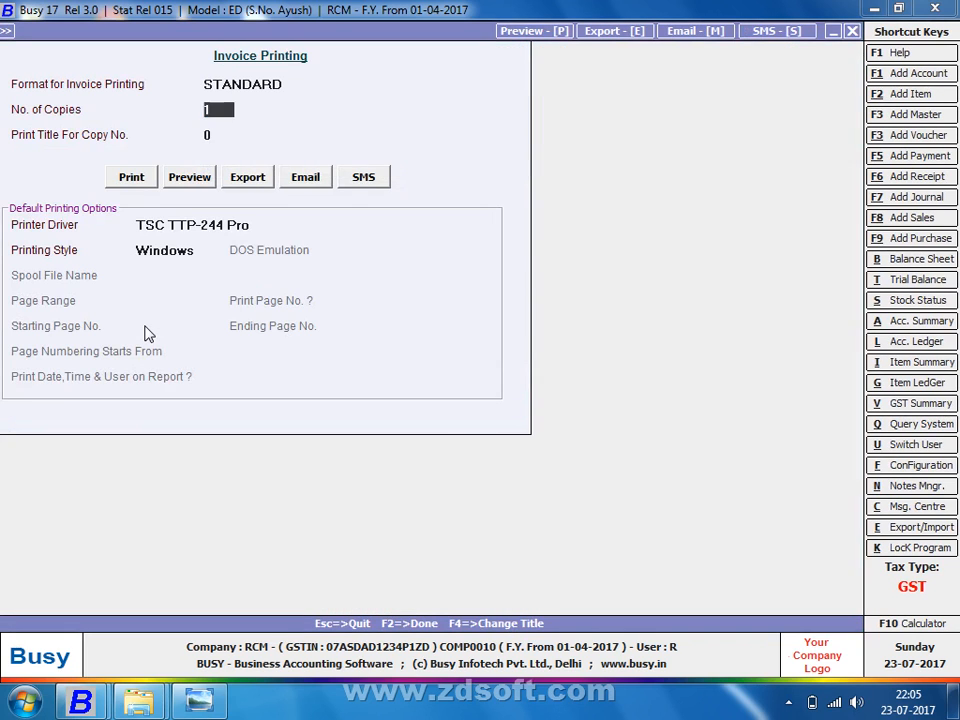
key("Return")
key("Return")
Step: Choose e-mail output and save the Standard sales invoice configuration
key("Right")
key("Right")
key("Right")
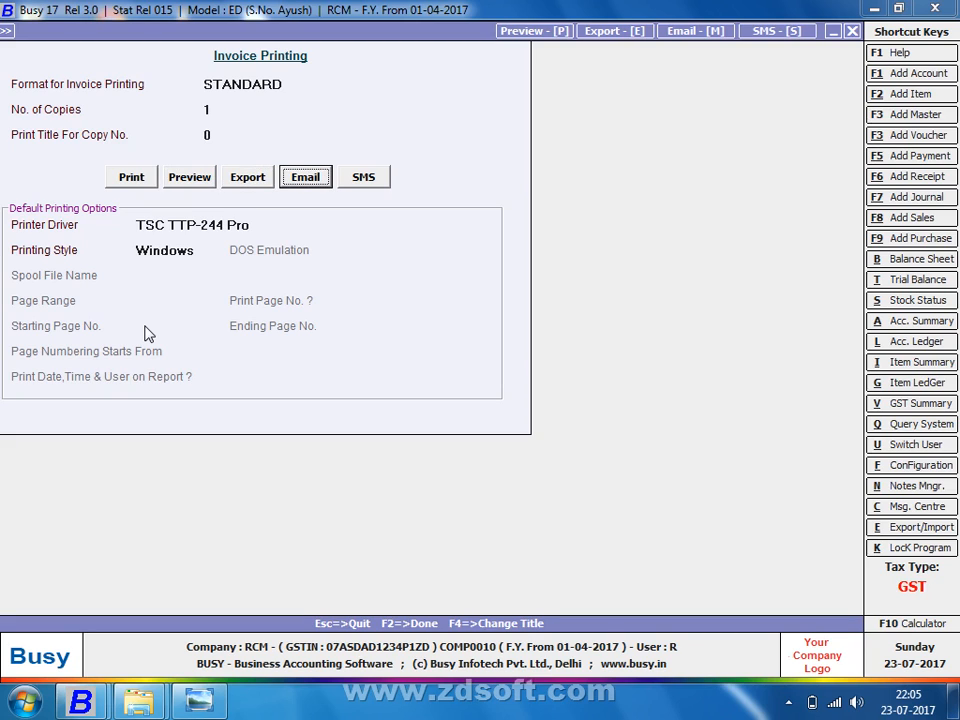
key("Return")
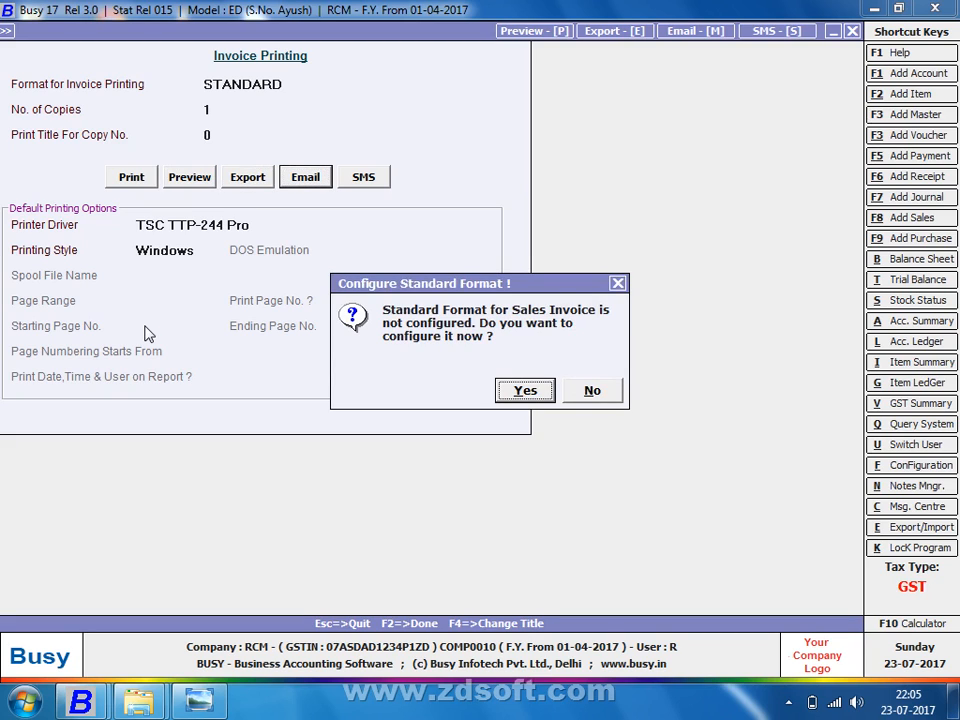
key("Return")
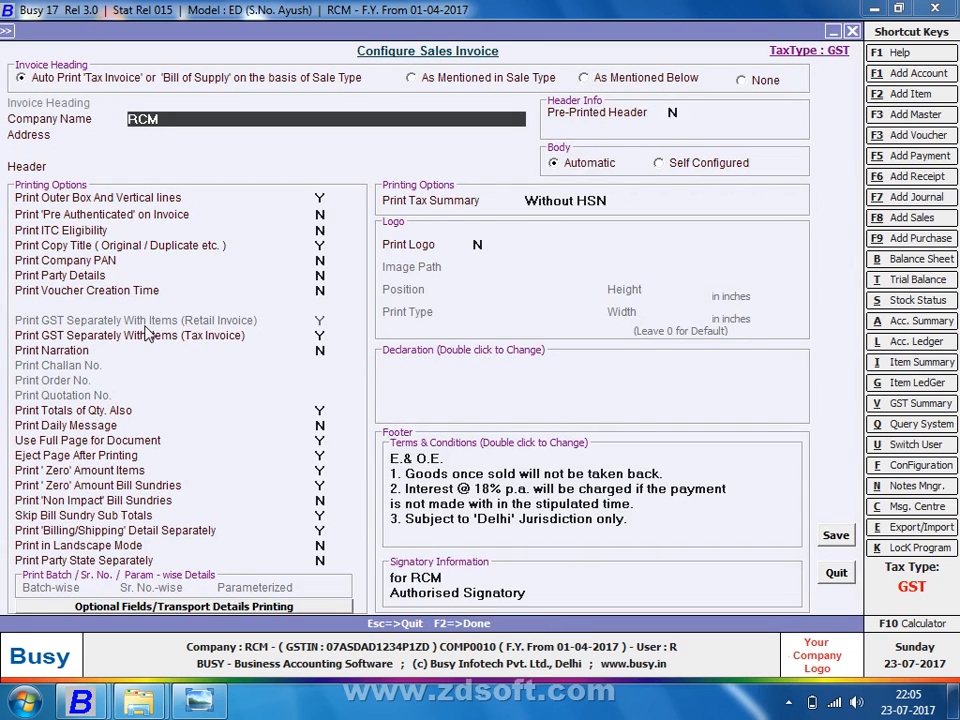
key("F2")
key("Return")
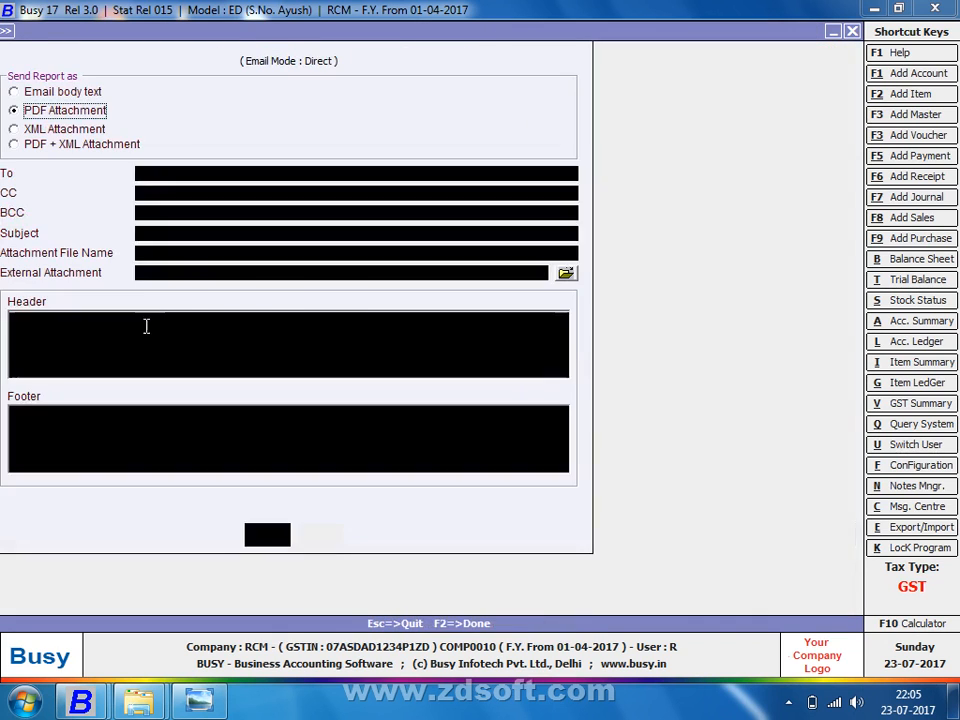
Step: Enter the CC recipient's Gmail address on the invoice e-mail, fixing typos along the way
key("Return")
key("Return")
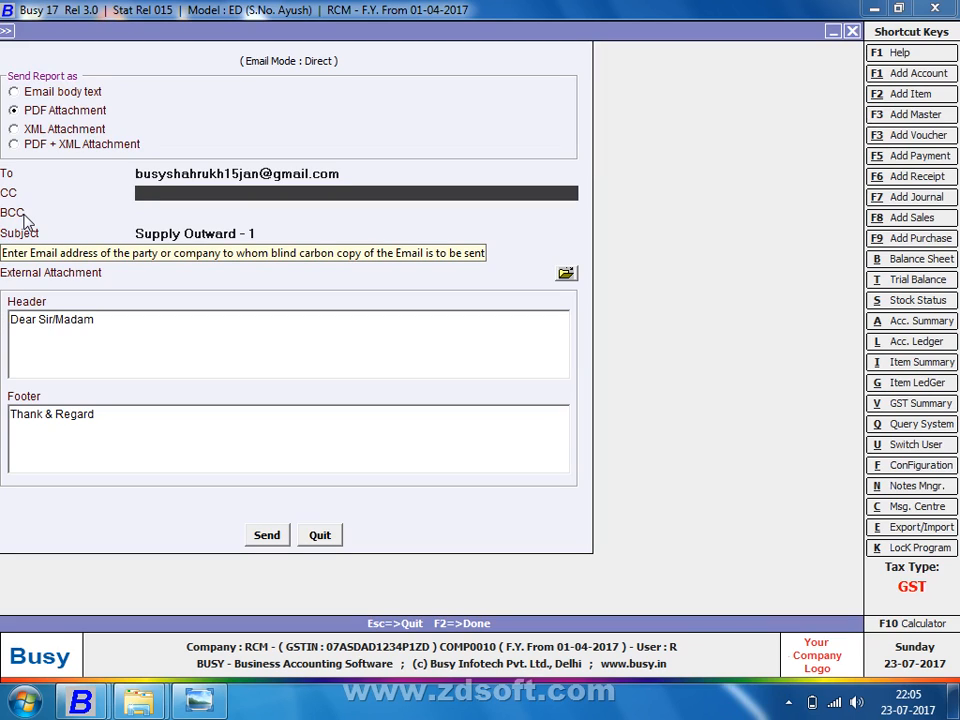
type("adv")
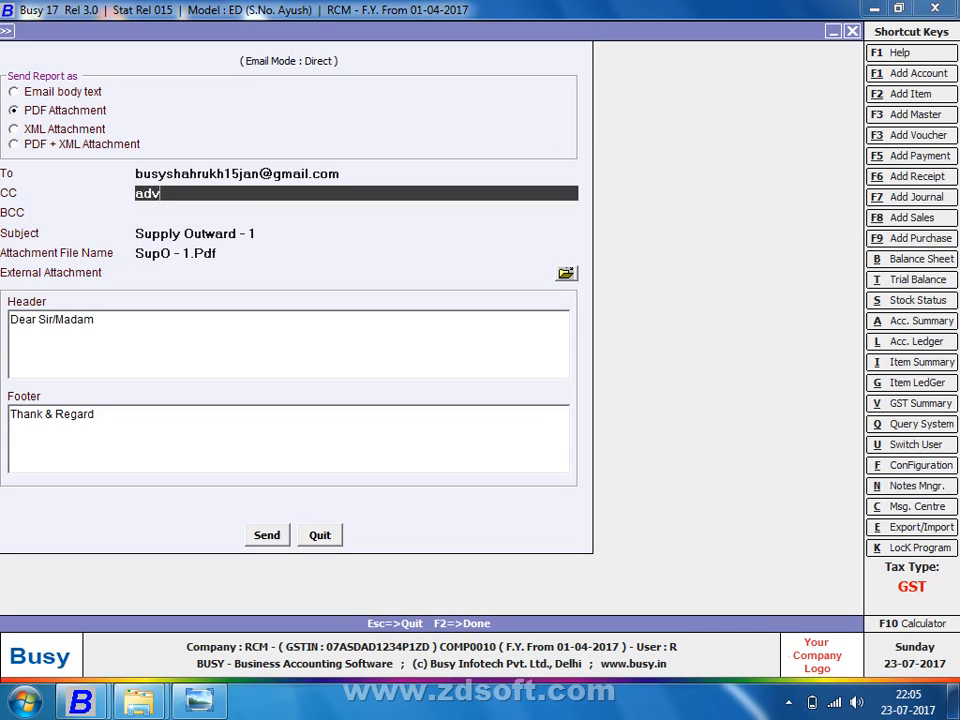
type("excel")
key("BackSpace")
key("BackSpace")
key("BackSpace")
key("BackSpace")
key("BackSpace")
key("BackSpace")
type("vamc")
key("BackSpace")
key("BackSpace")
key("BackSpace")
key("BackSpace")
key("BackSpace")
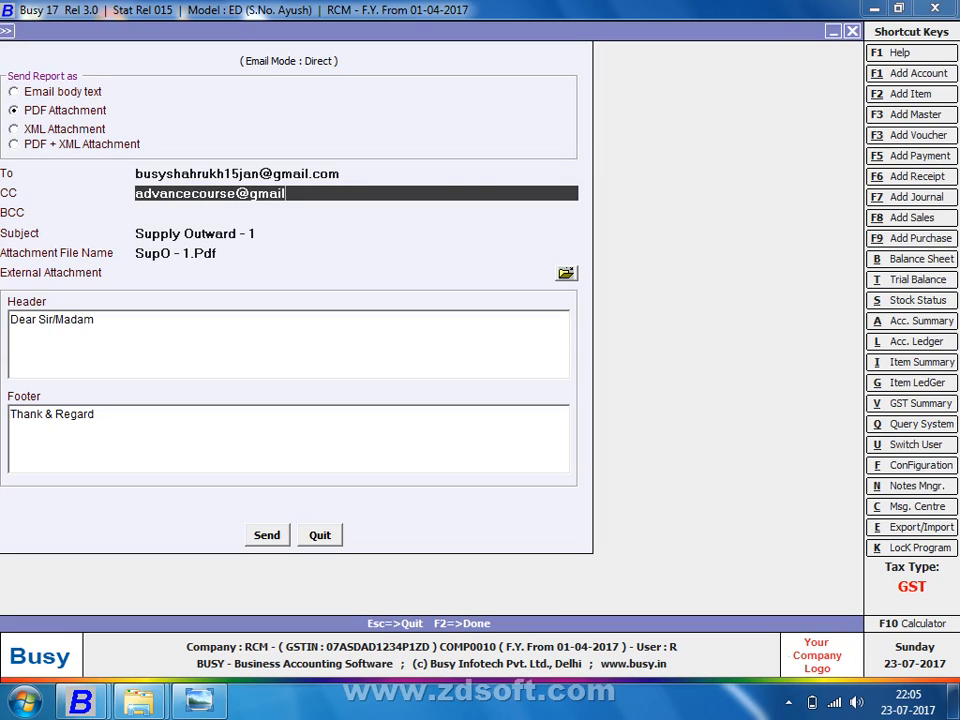
key("Return")
key("Return")
key("Return")
key("Return")
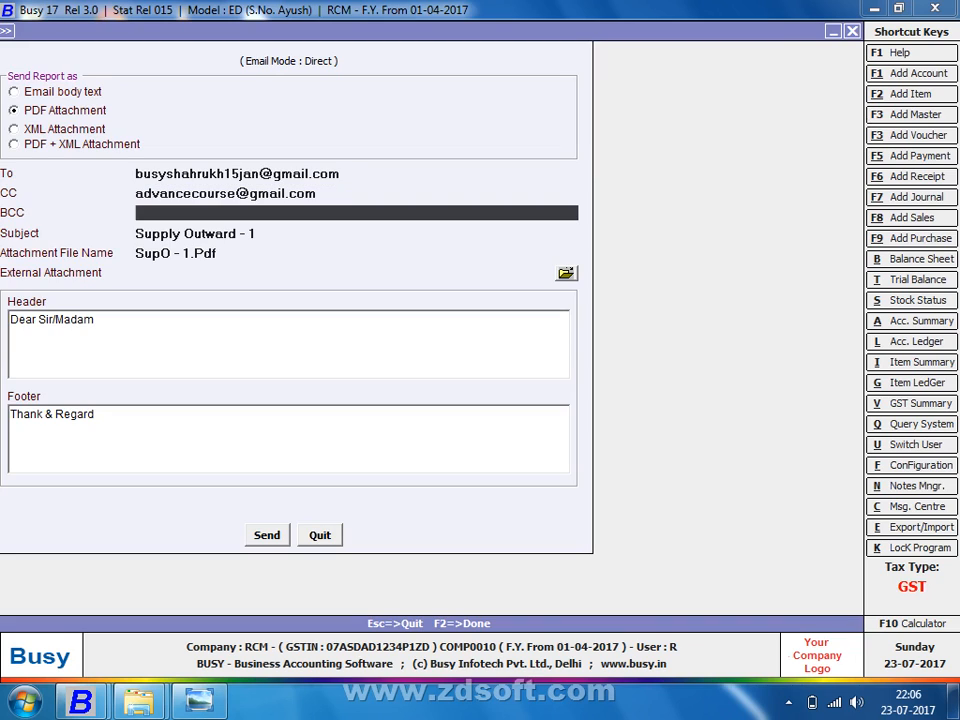
key("Return")
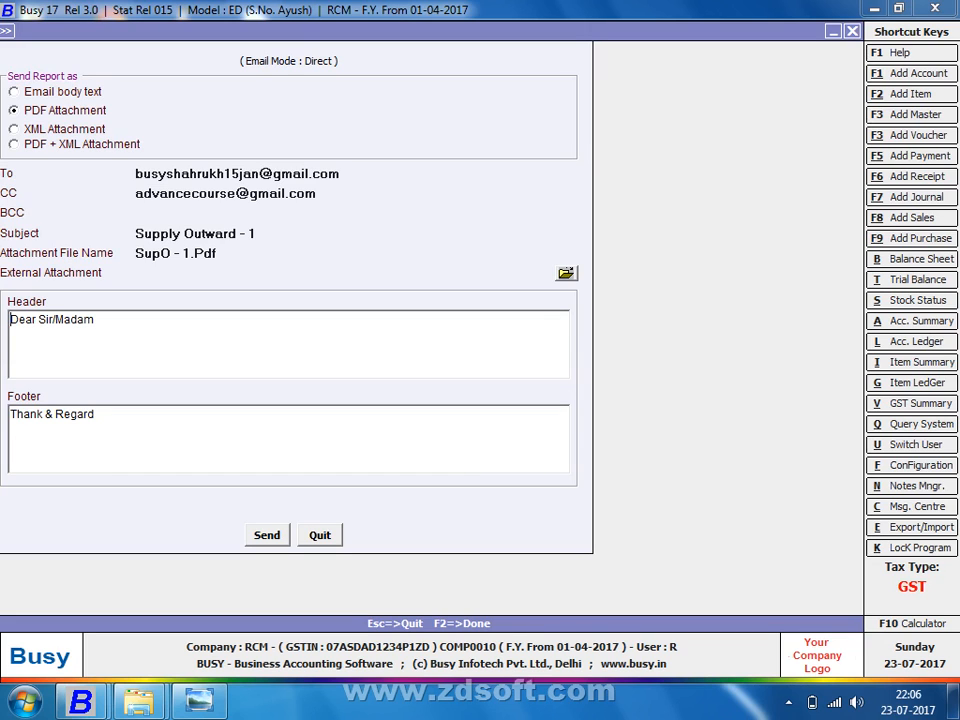
Step: Close the e-mail form and set Sale Type I/GST-ItemWise on a new Supply Outward voucher
key("Escape")
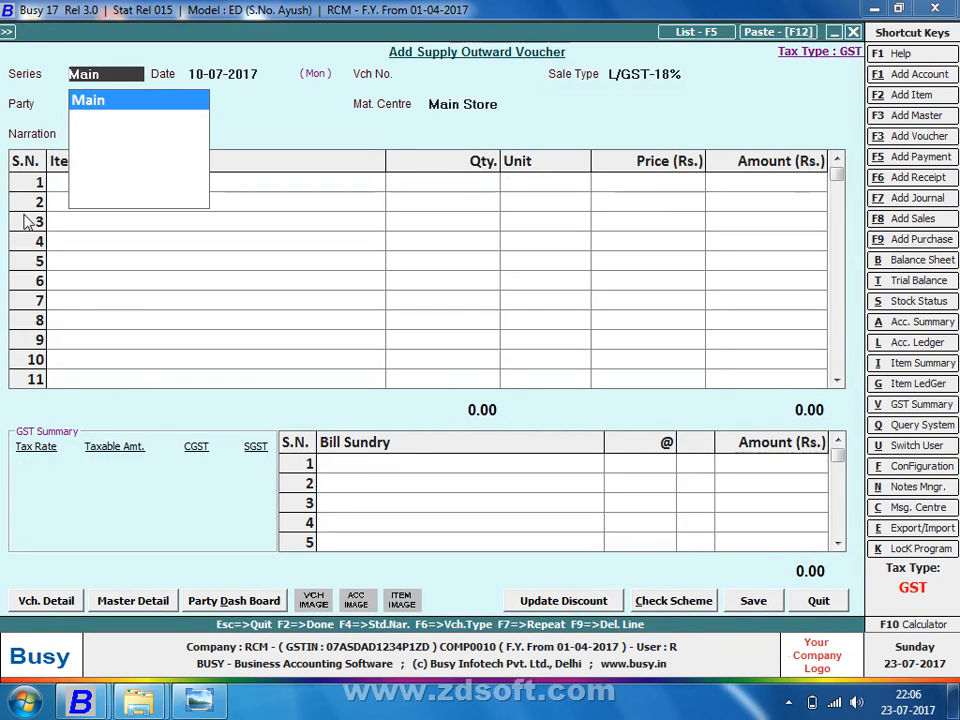
key("Return")
key("Return")
key("Return")
key("Return")
key("Return")
key("Return")
key("Return")
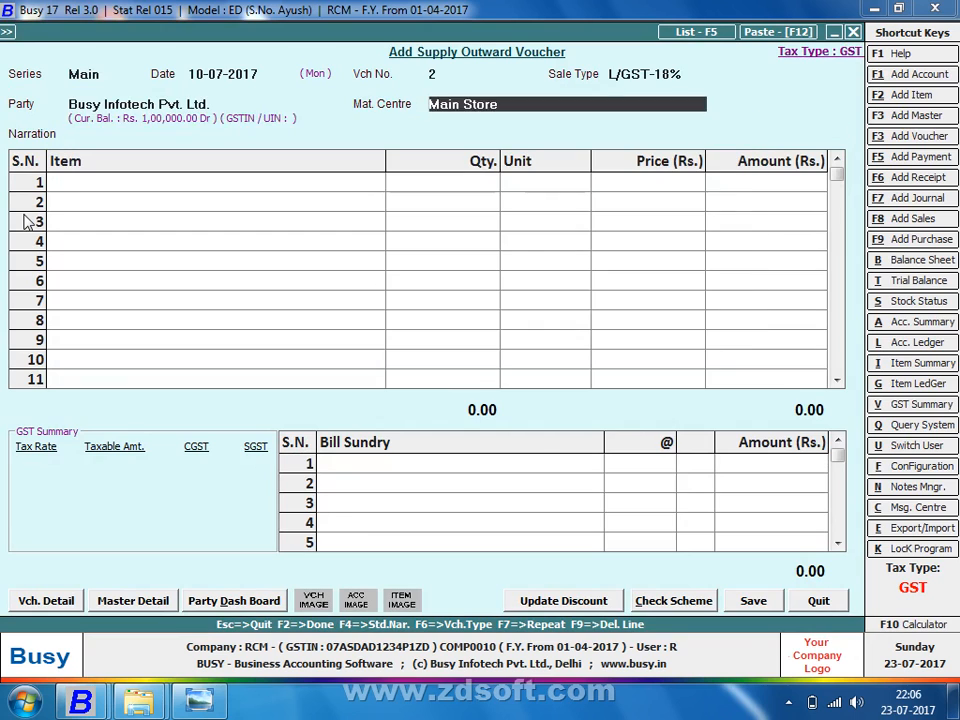
key("Up")
key("Up")
key("Up")
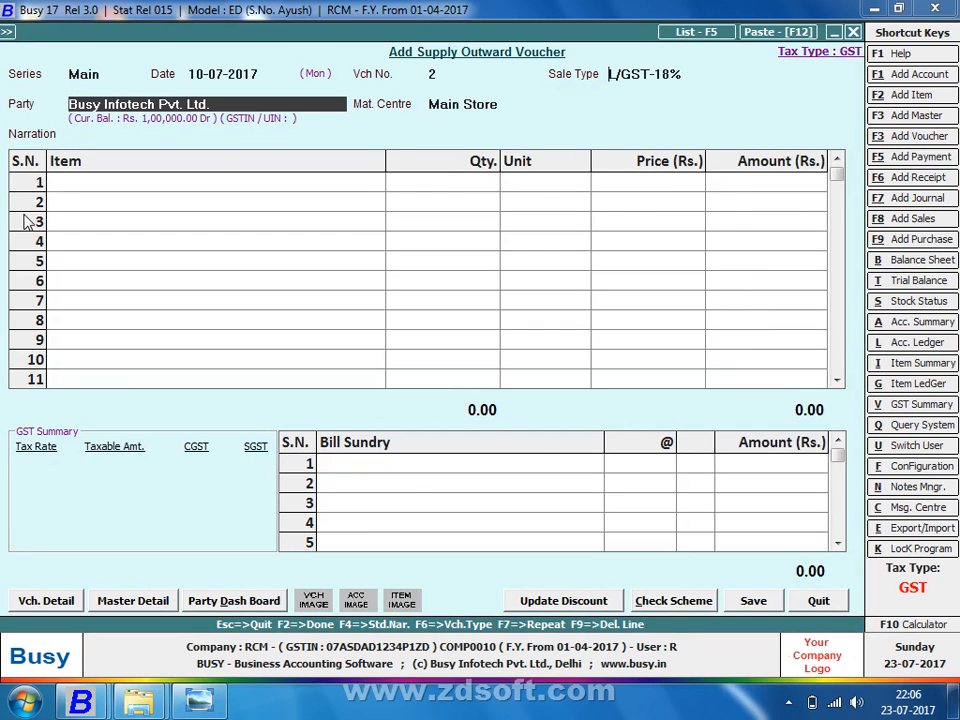
key("Up")
type("item")
key("Return")
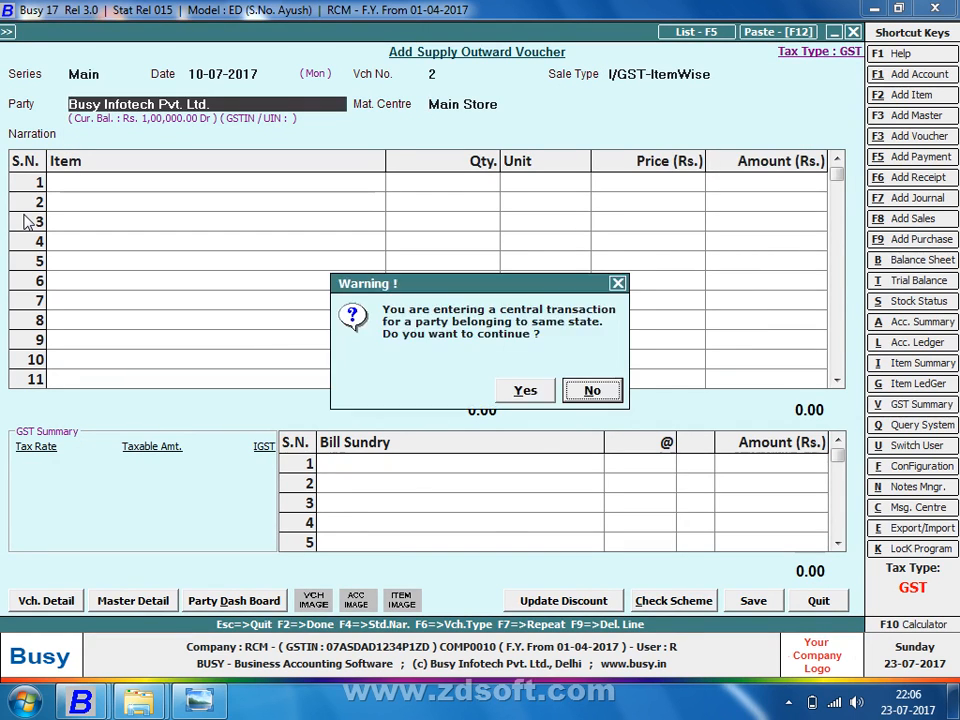
key("Return")
key("Return")
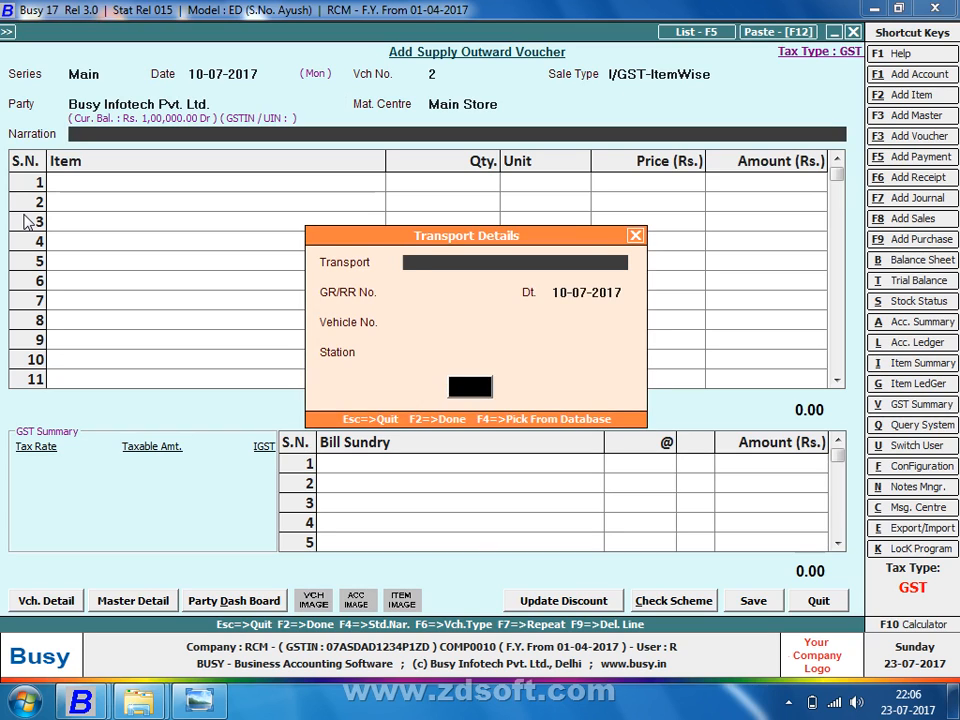
Step: Quit the new voucher without saving after finding the transporter list empty, choosing Modify instead
type("afadfasf")
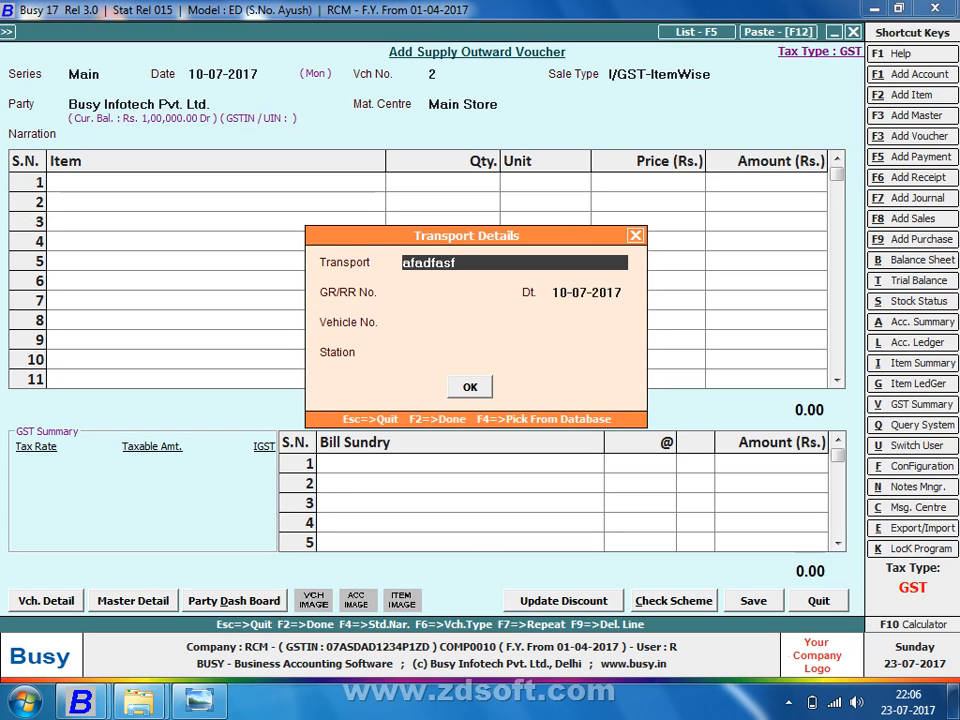
key("F4")
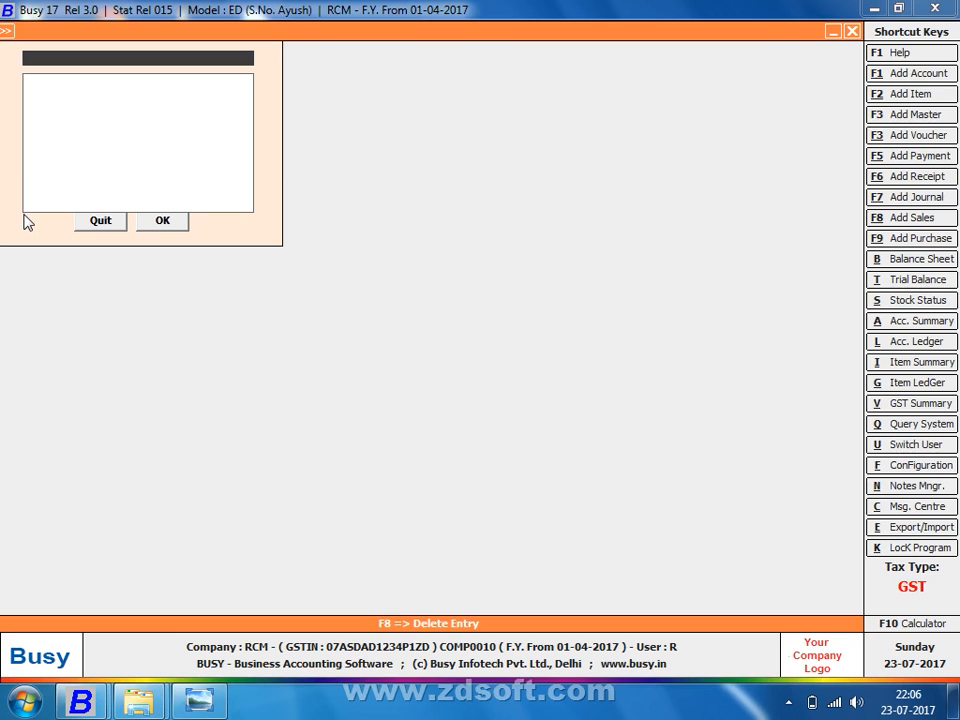
key("Escape")
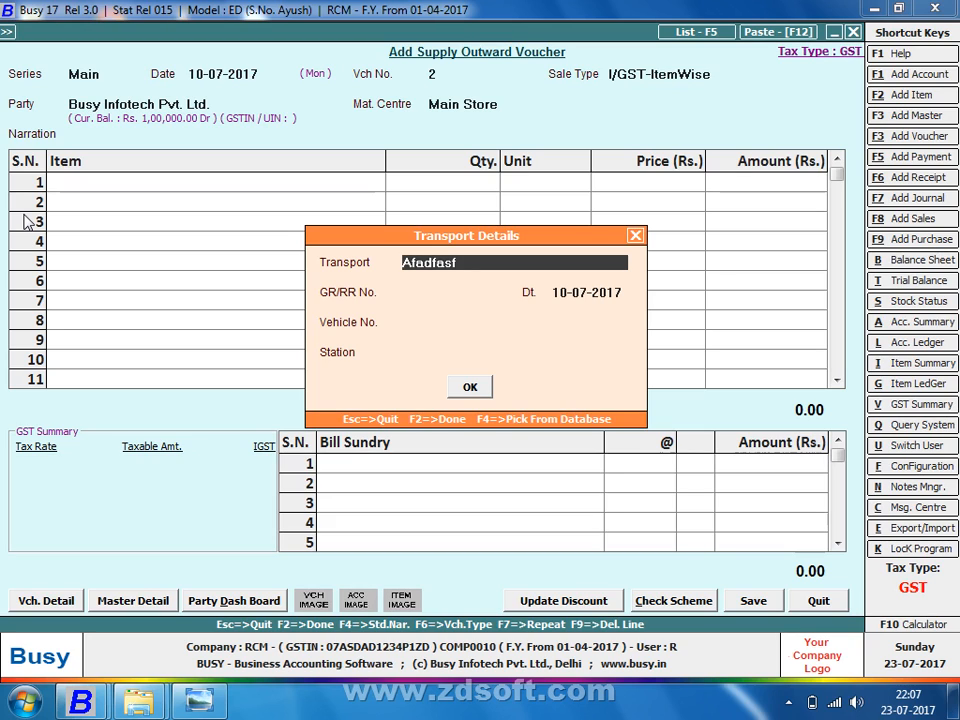
key("Escape")
key("Escape")
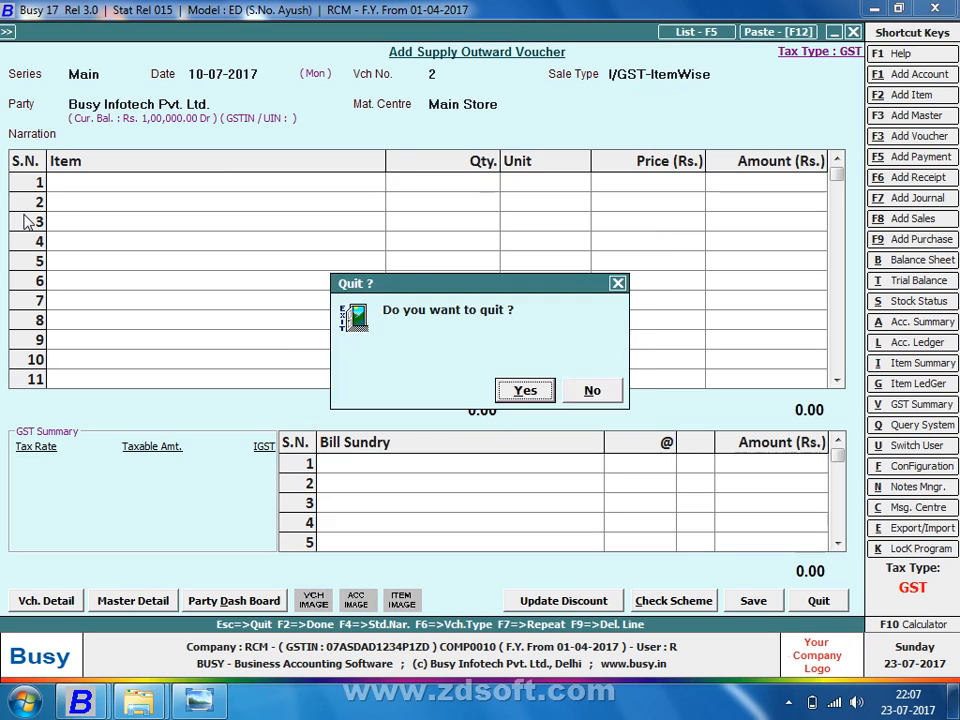
key("Return")
key("Down")
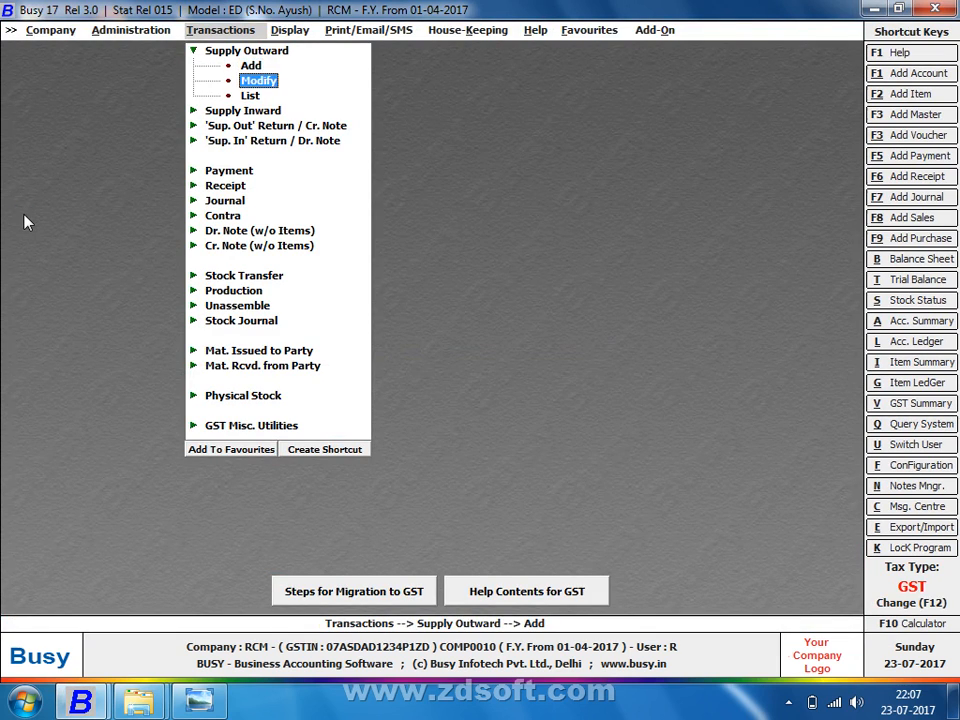
Step: Load Supply Outward voucher 1 and choose to e-mail its invoice in standard format
key("Return")
key("Return")
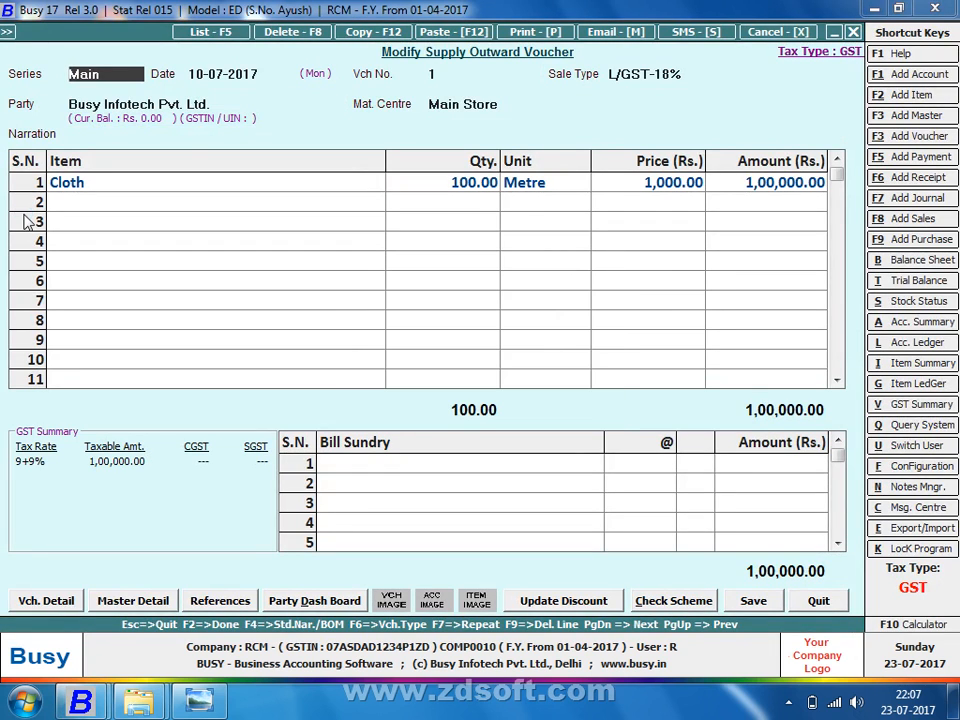
key("alt+p")
key("Return")
key("Return")
key("Return")
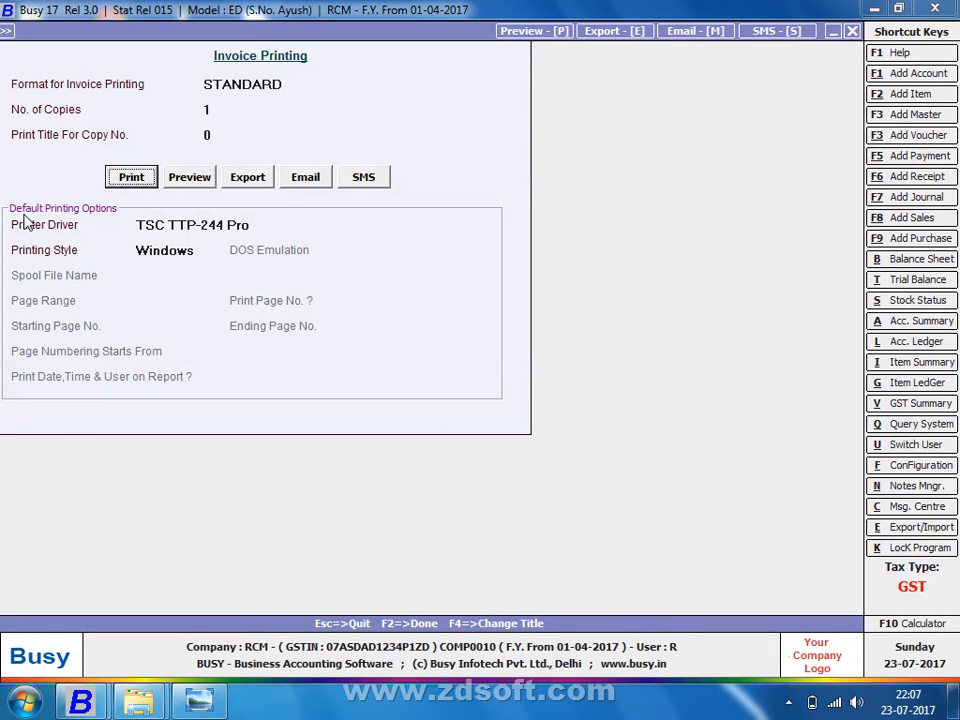
key("Right")
key("Right")
key("Right")
key("Return")
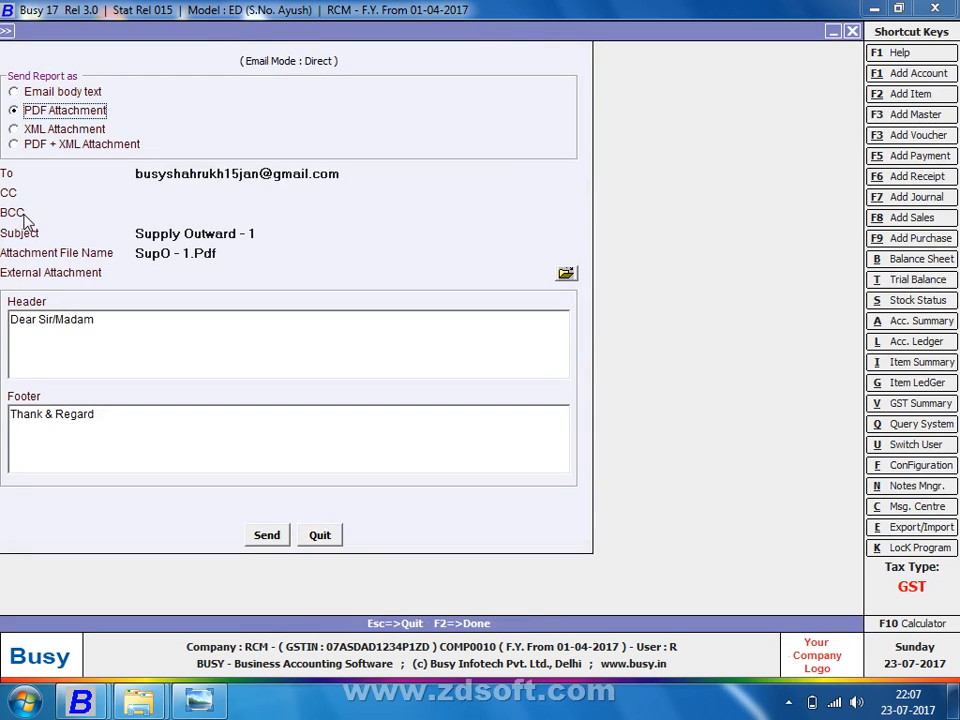
Step: Retype the recipient's Gmail address and send, which fails with an SMTP connection error
key("Return")
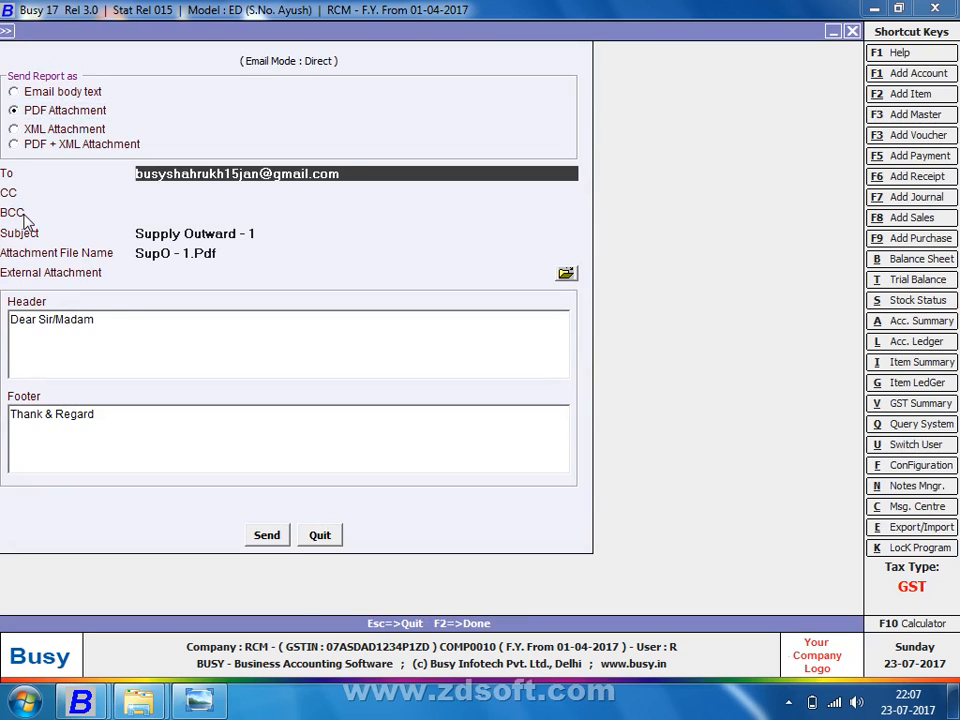
type("4")
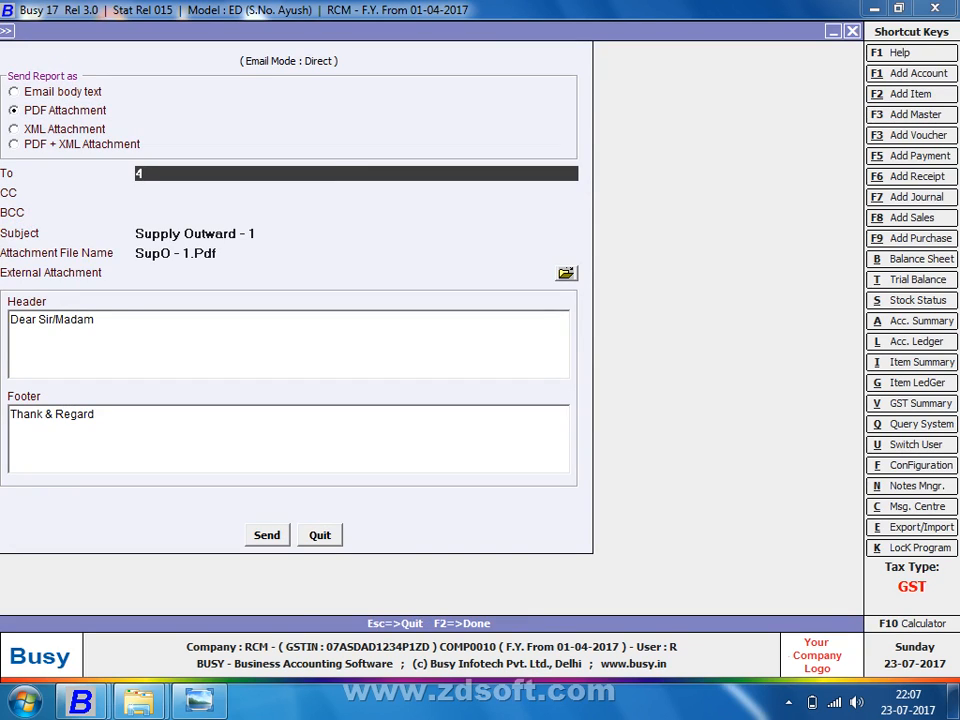
key("BackSpace")
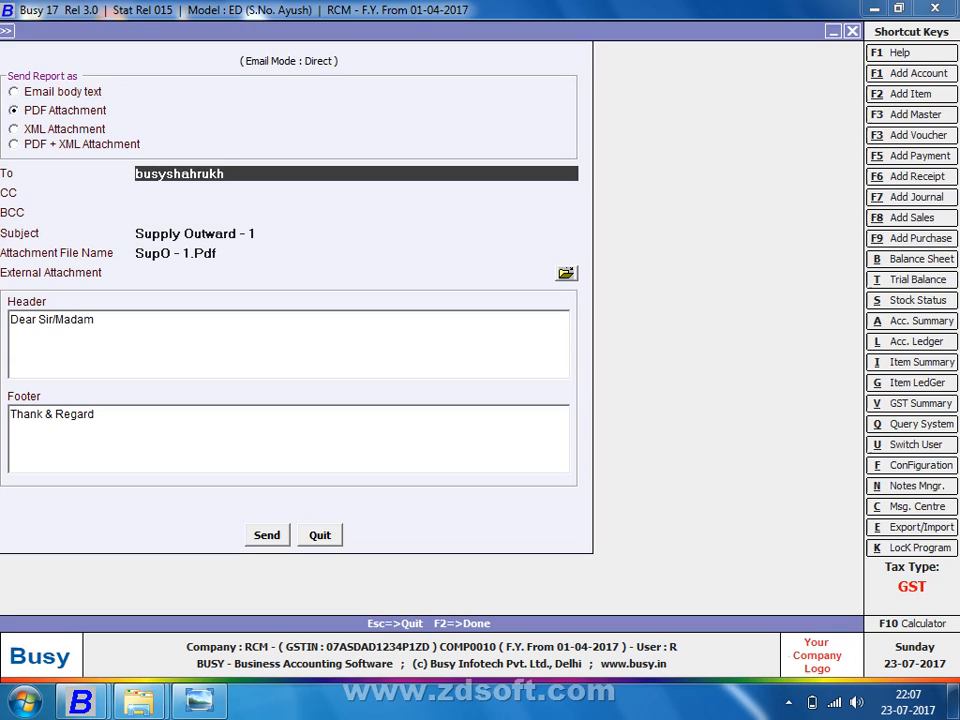
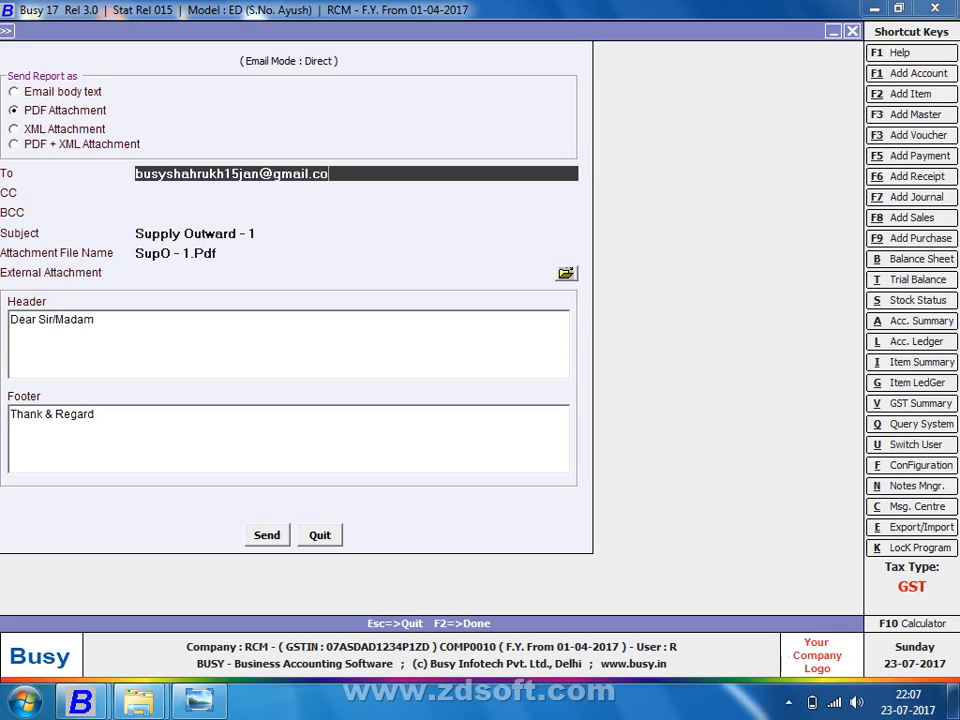
key("Return")
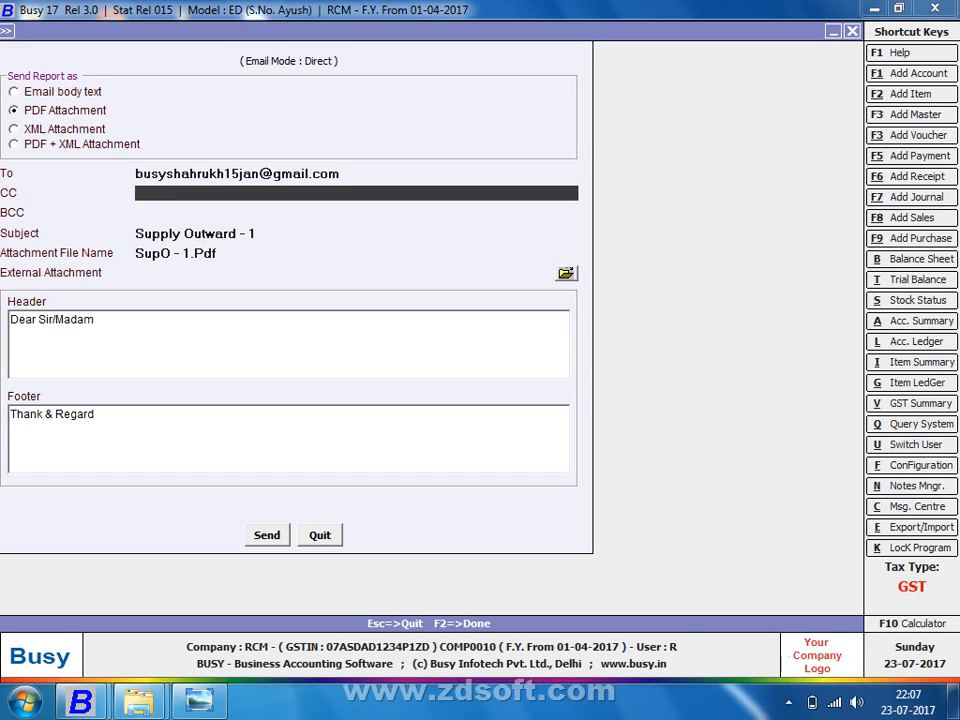
key("Return")
key("Return")
key("Return")
key("Return")
key("Return")
key("Return")
key("Return")
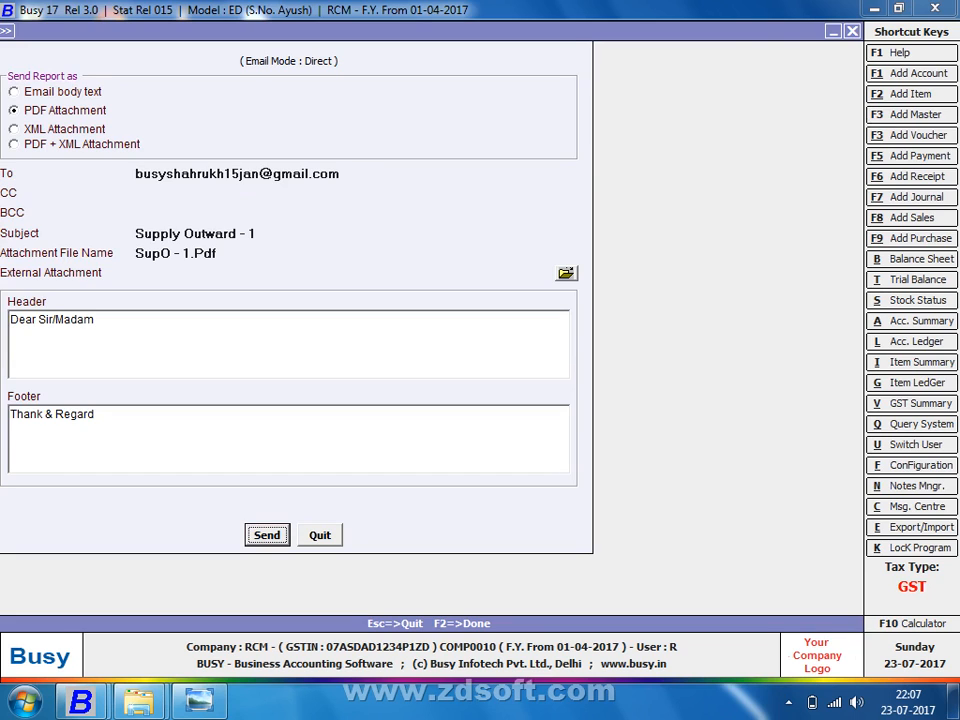
key("Return")
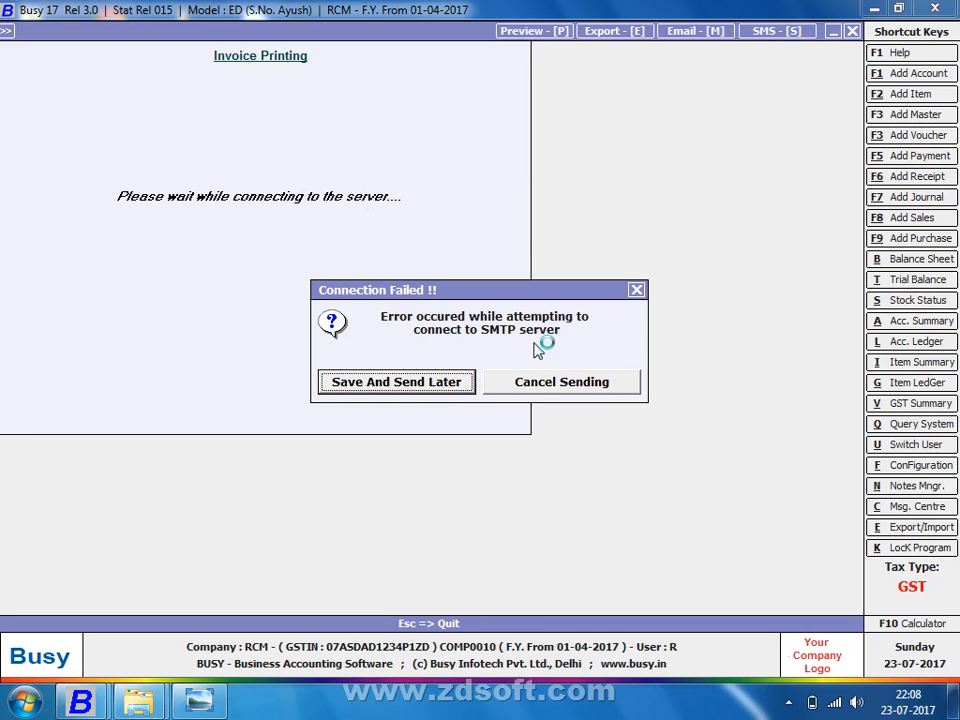
Step: Dismiss the connection-failed message and quit the voucher without saving
key("Return")
key("Escape")
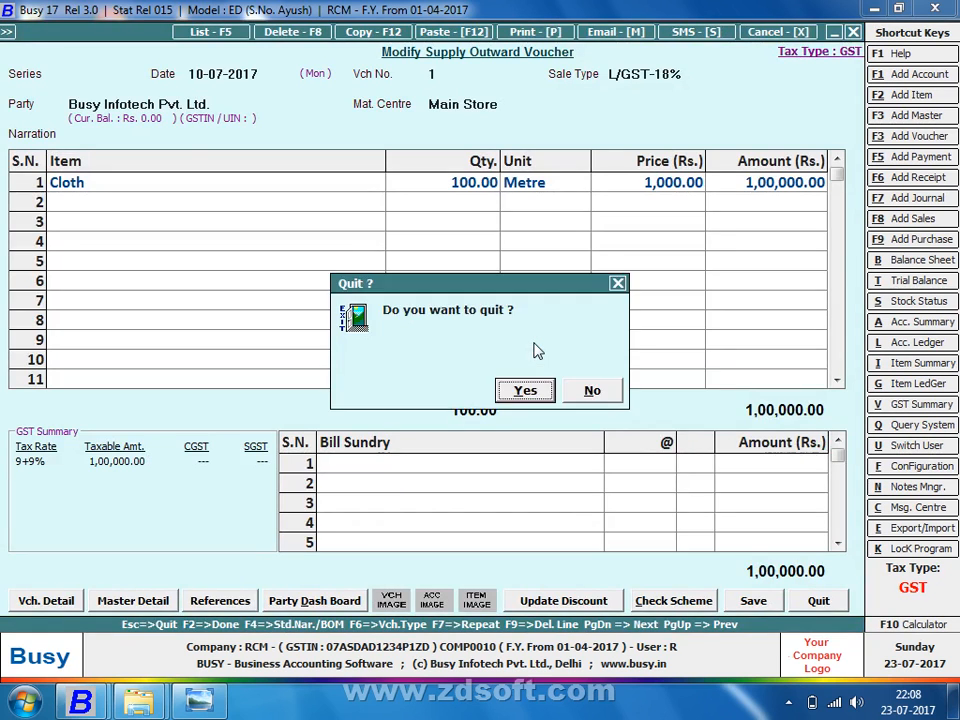
key("Return")
key("Escape")
Step: Correct the Email Configuration SMTP server to smtp.gmail.com and save it
key("Left")
key("Down")
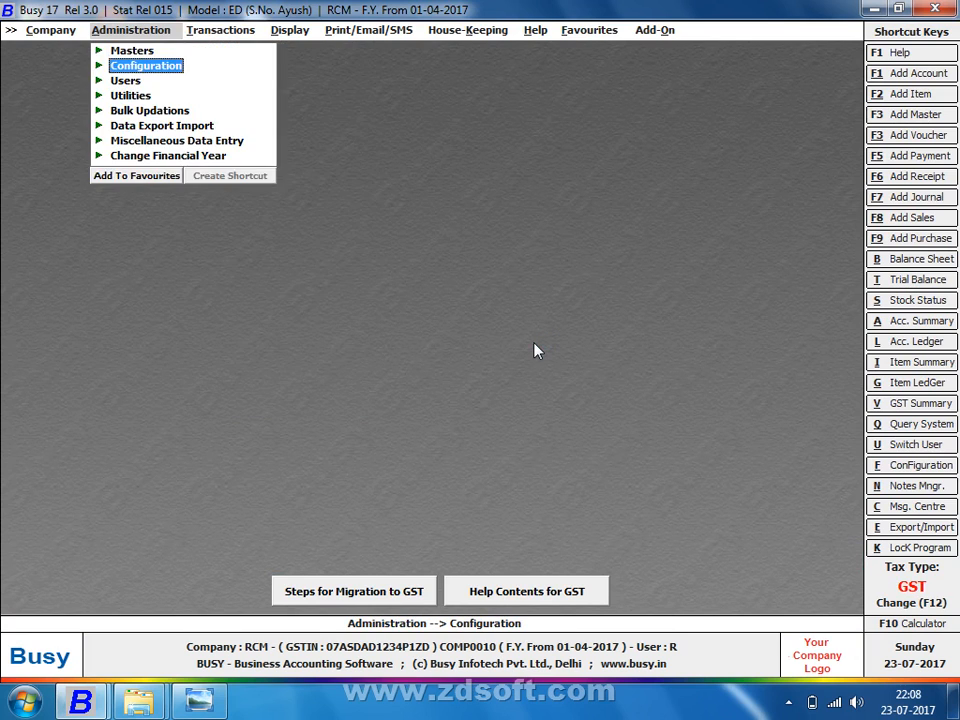
key("Return")
key("Down")
key("Down")
key("Down")
key("Down")
key("Down")
key("Down")
key("Return")
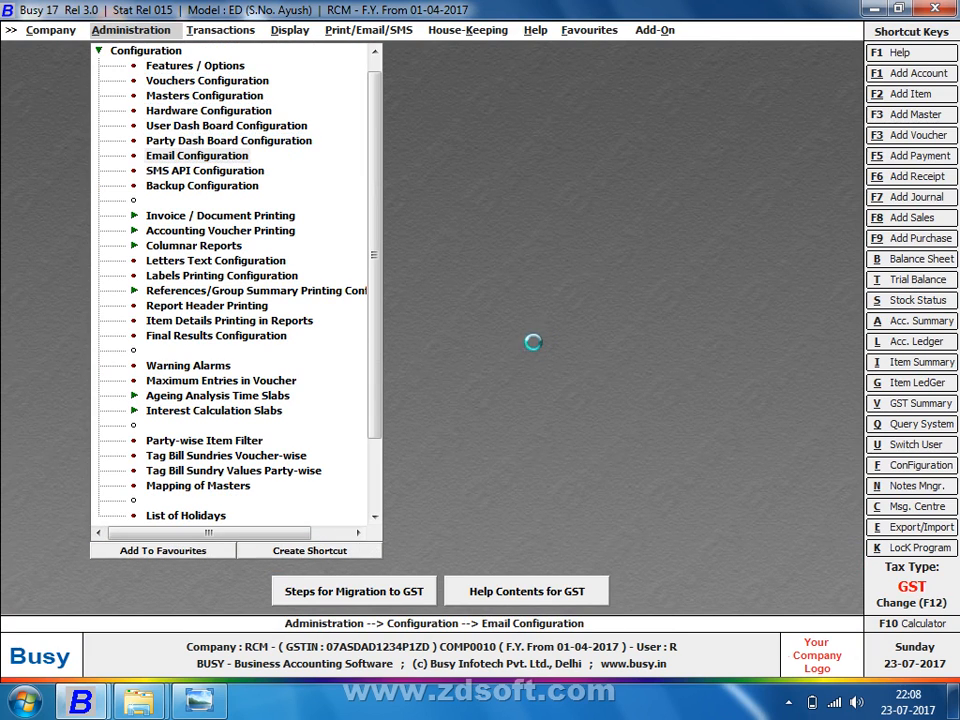
key("Return")
key("Return")
key("Return")
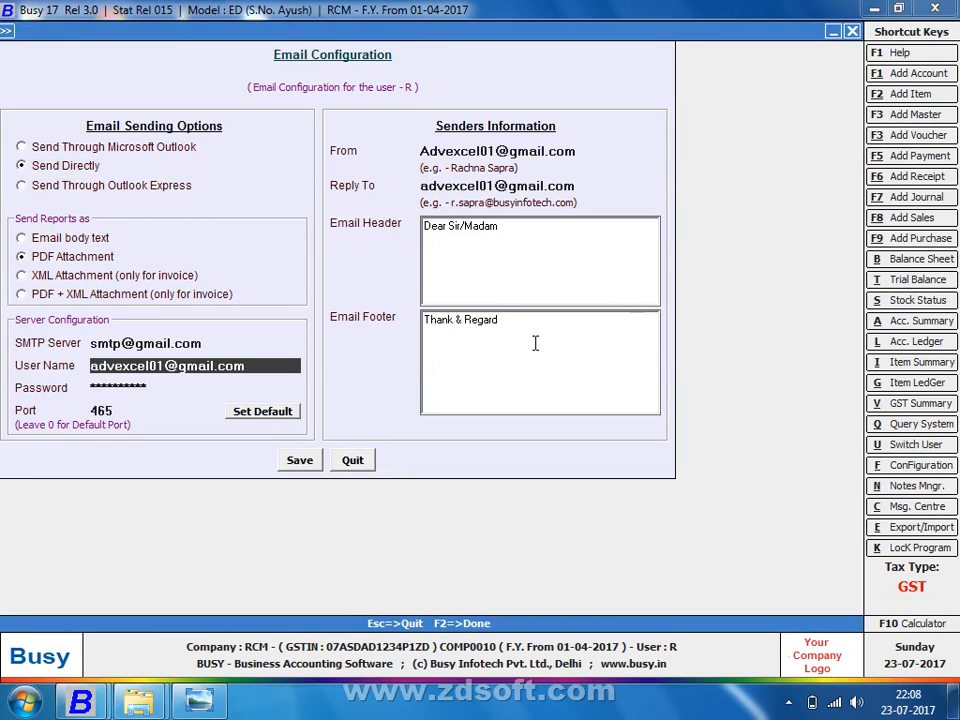
key("Up")
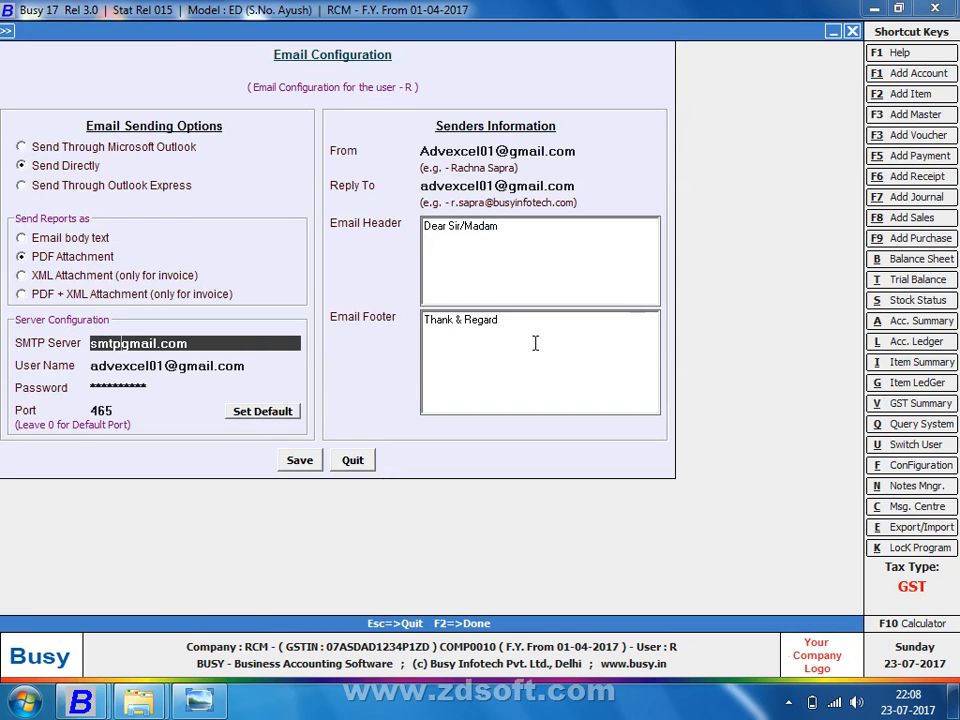
type(".")
key("F2")
key("Return")
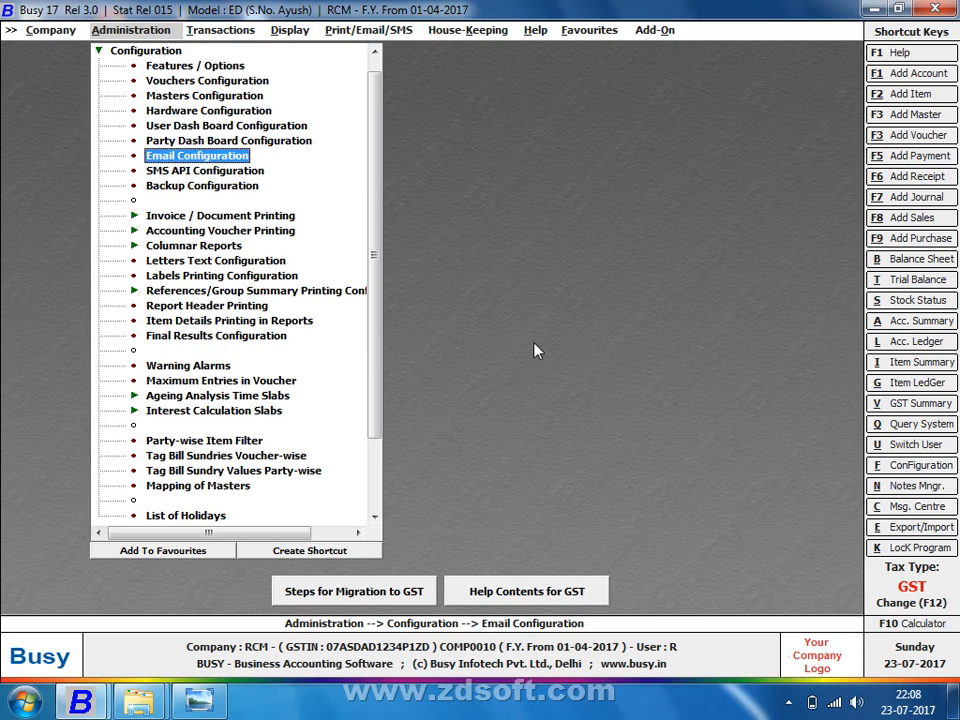
Step: Return from the configuration menu to the Supply Outward transactions
key("Right")
key("Down")
key("Return")
key("Escape")
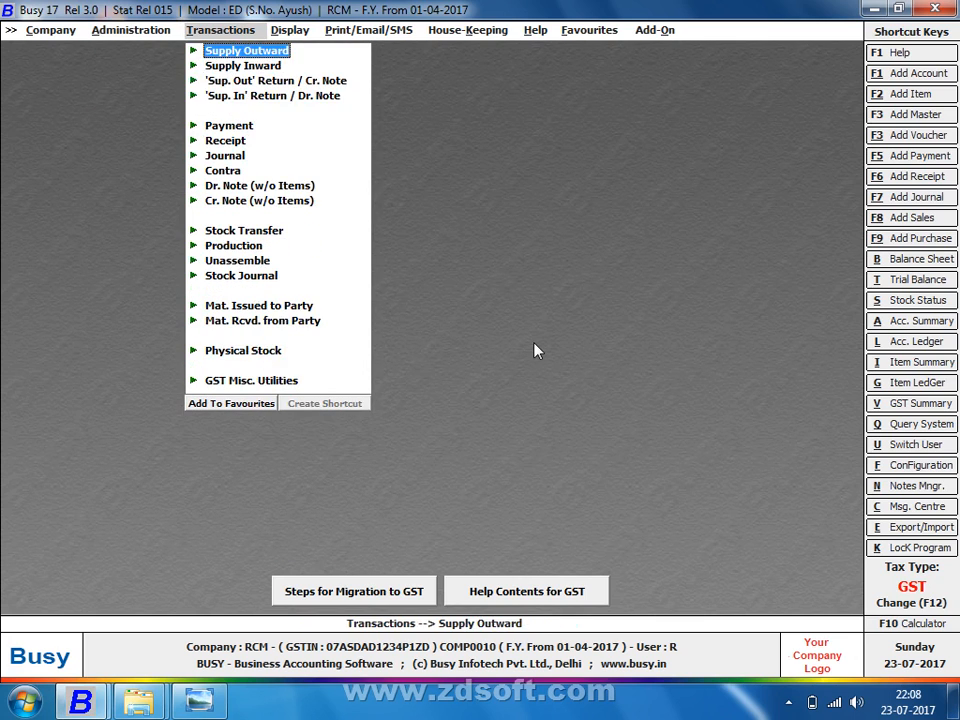
Step: Open Supply Outward voucher 1 for modification
key("Return")
key("Down")
key("Return")
key("F2")
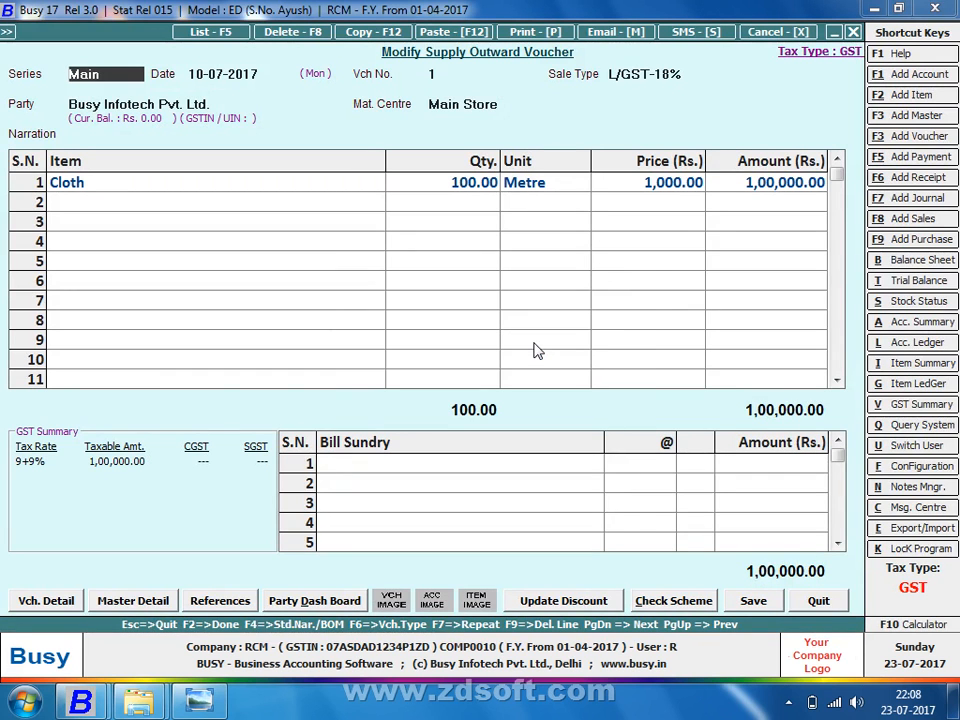
Step: E-mail voucher 1 in STANDARD format, one copy, as a PDF attachment to the party
key("alt+p")
key("Return")
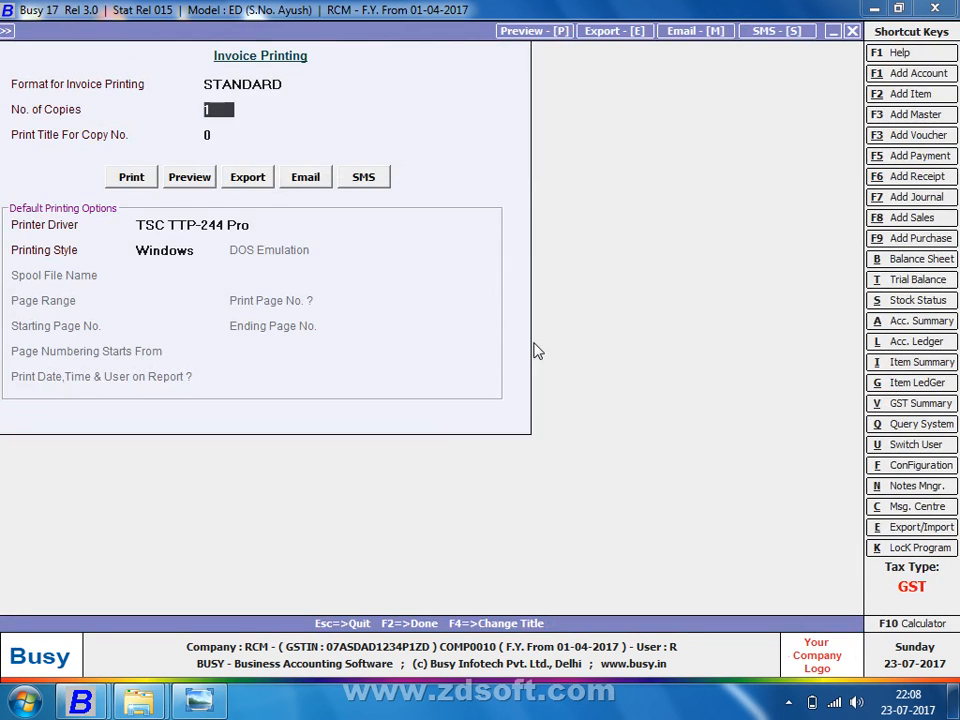
key("Return")
key("Return")
key("Right")
key("Right")
key("Return")
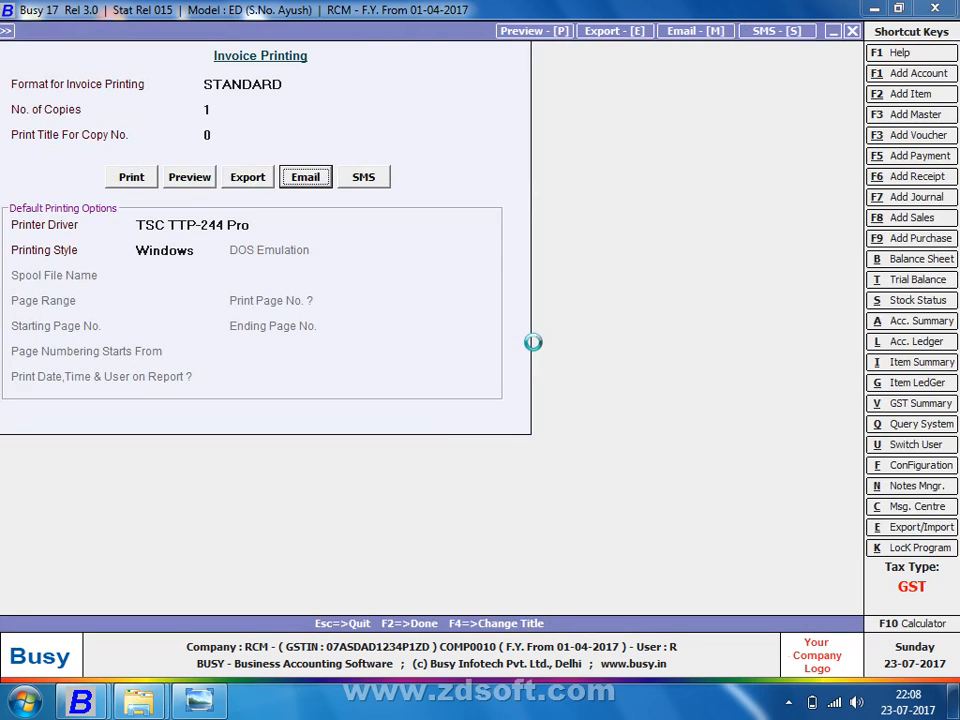
key("Return")
key("Return")
key("Return")
key("Return")
key("Return")
key("Return")
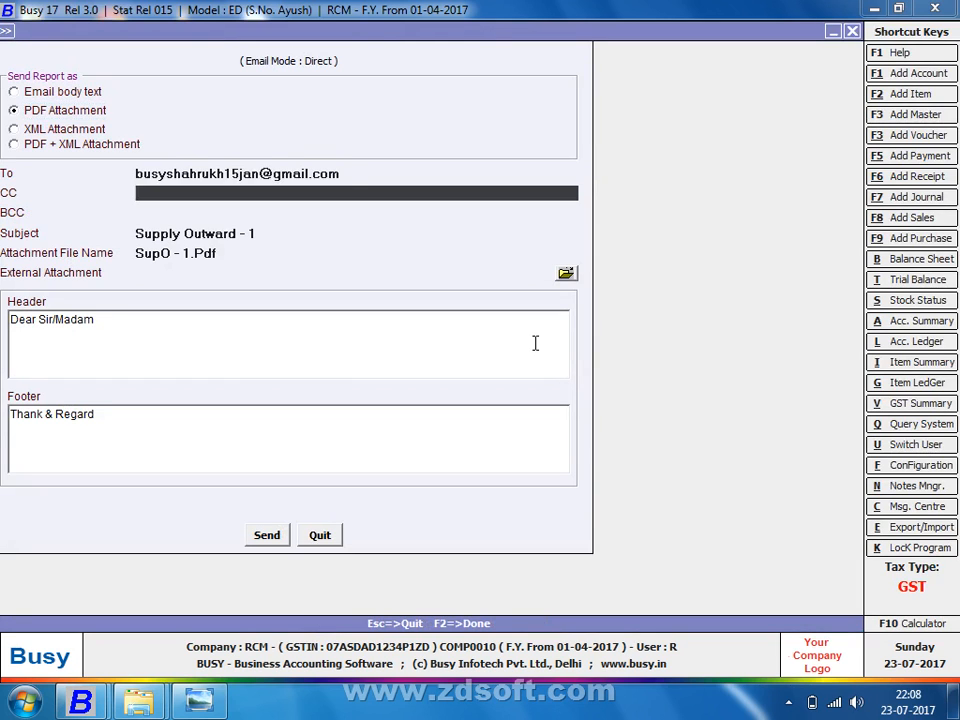
key("Return")
key("Return")
key("Return")
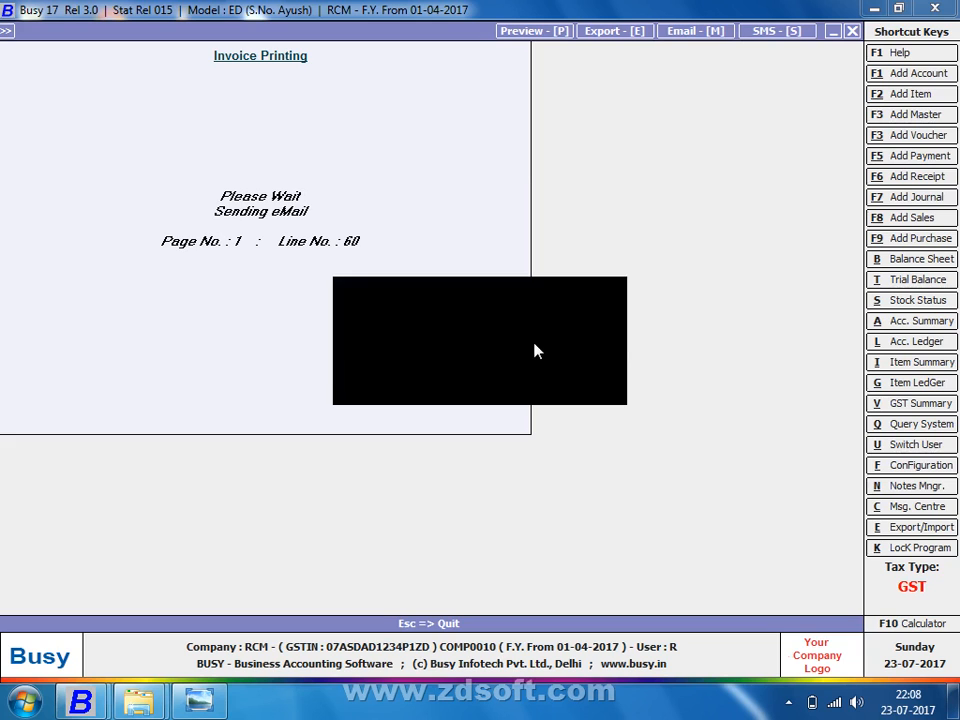
key("super+e")
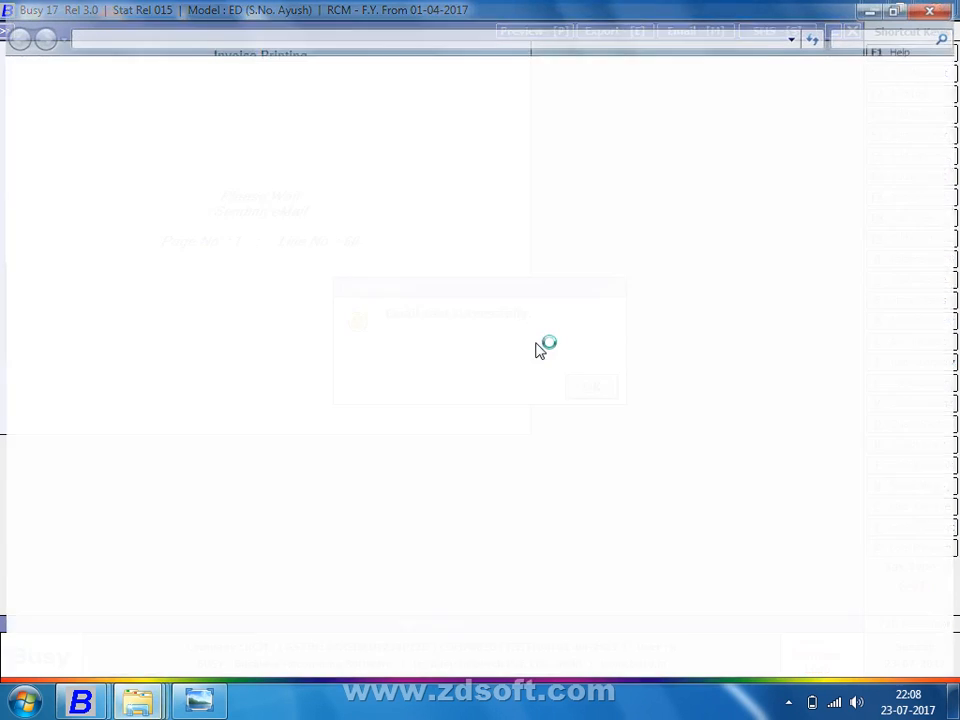
Step: Show the desktop from the taskbar menu and launch Mozilla Firefox
right_click(408, 702)
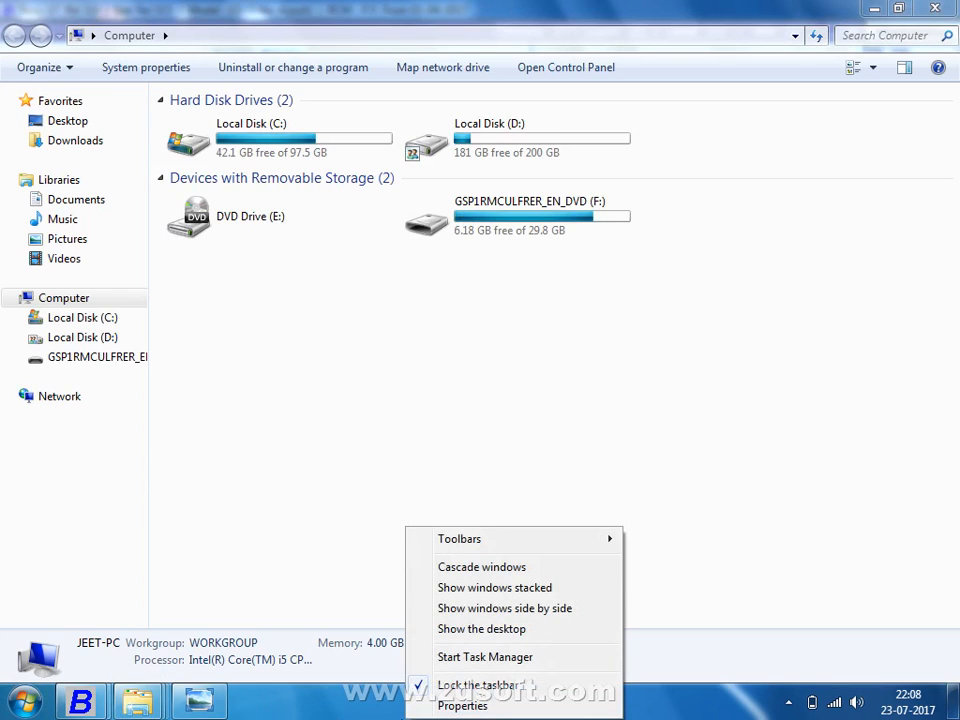
left_click(503, 632)
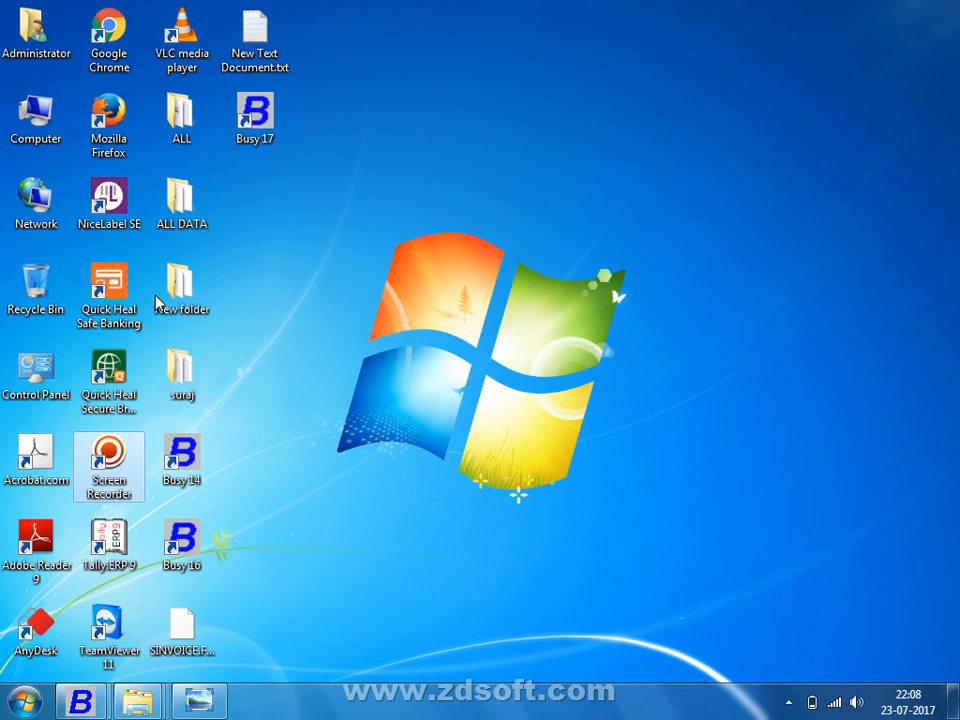
left_click(120, 108)
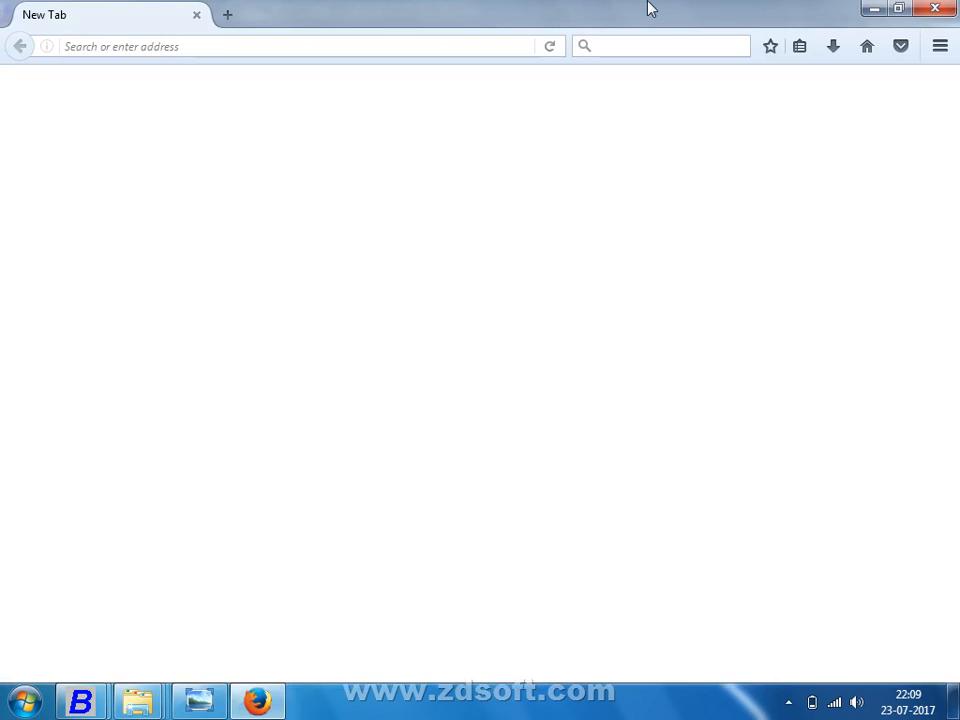
Step: Search the web for 'gmail' from the Firefox address bar
left_click(305, 44)
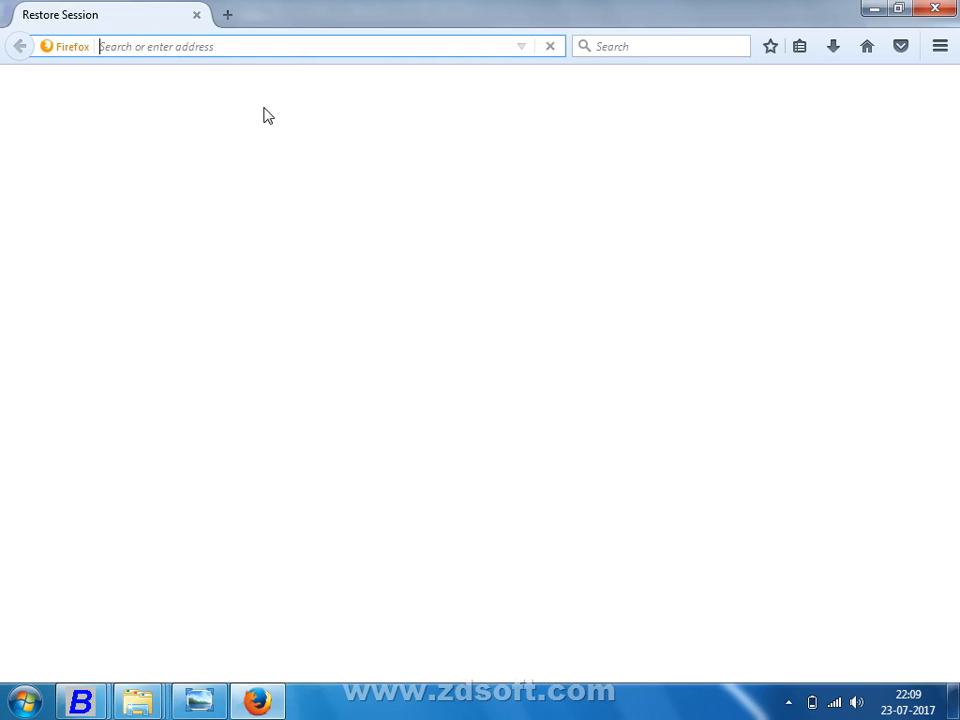
type("gmail")
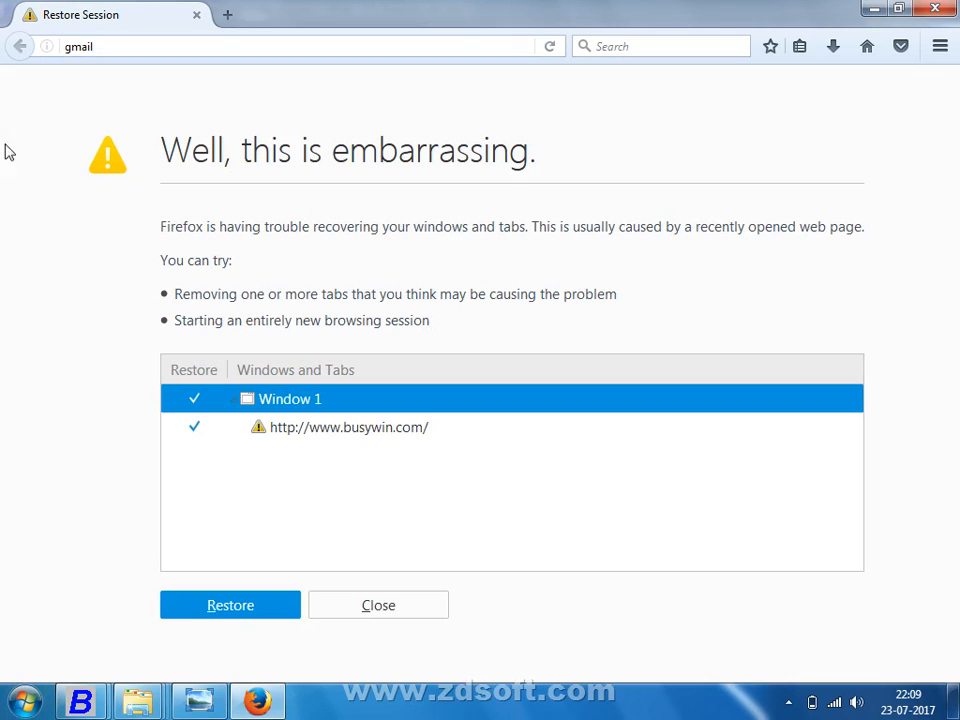
left_click(162, 44)
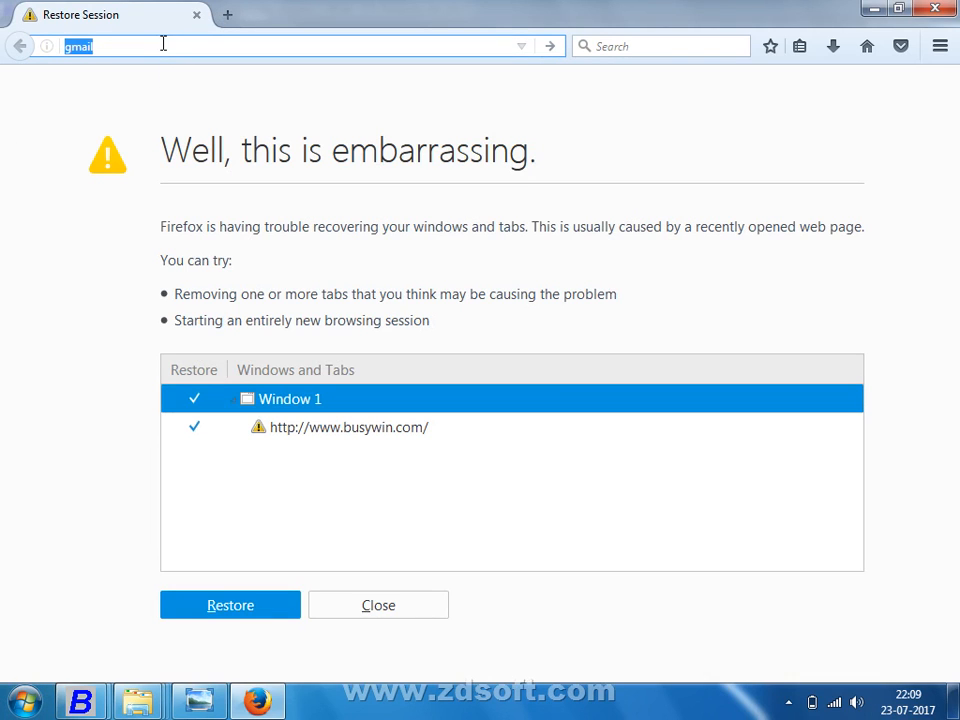
left_click(159, 41)
key("Return")
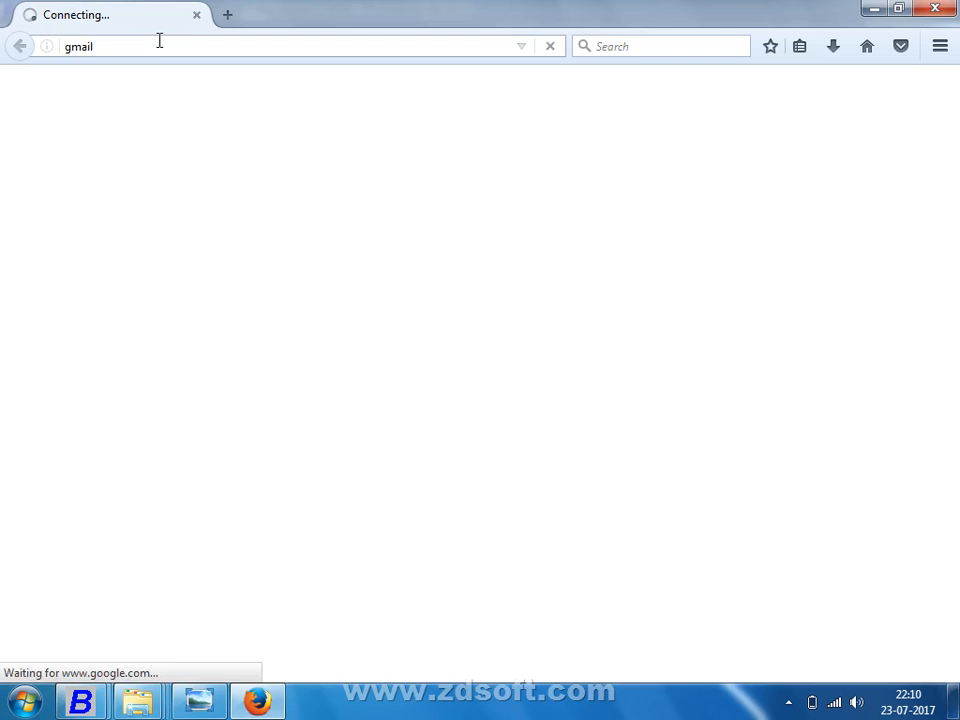
Step: Switch to Busy 17 to see the Email Sent success confirmation
key("alt+Tab")
key("alt+Tab")
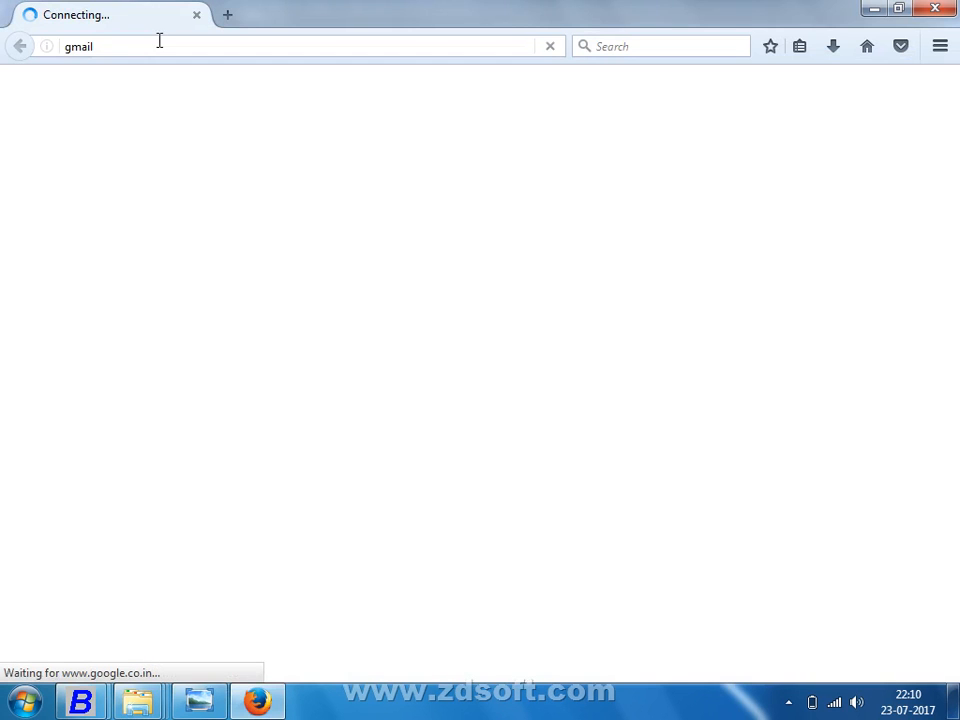
key("alt+Tab")
key("Tab")
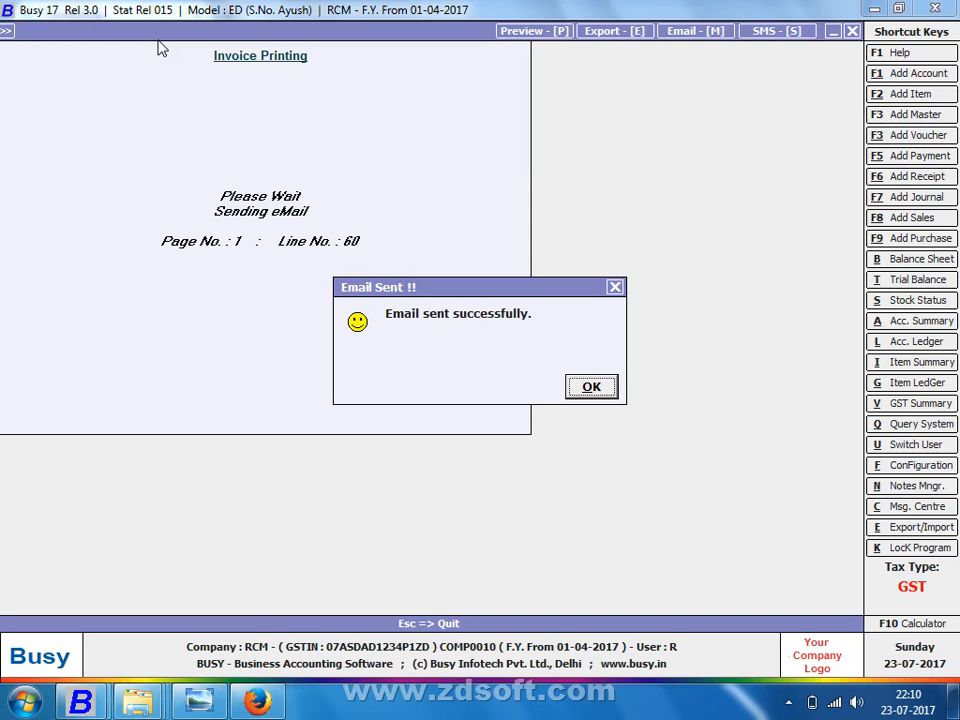
Step: Switch back to Firefox's Google results for gmail
key("alt+Tab")
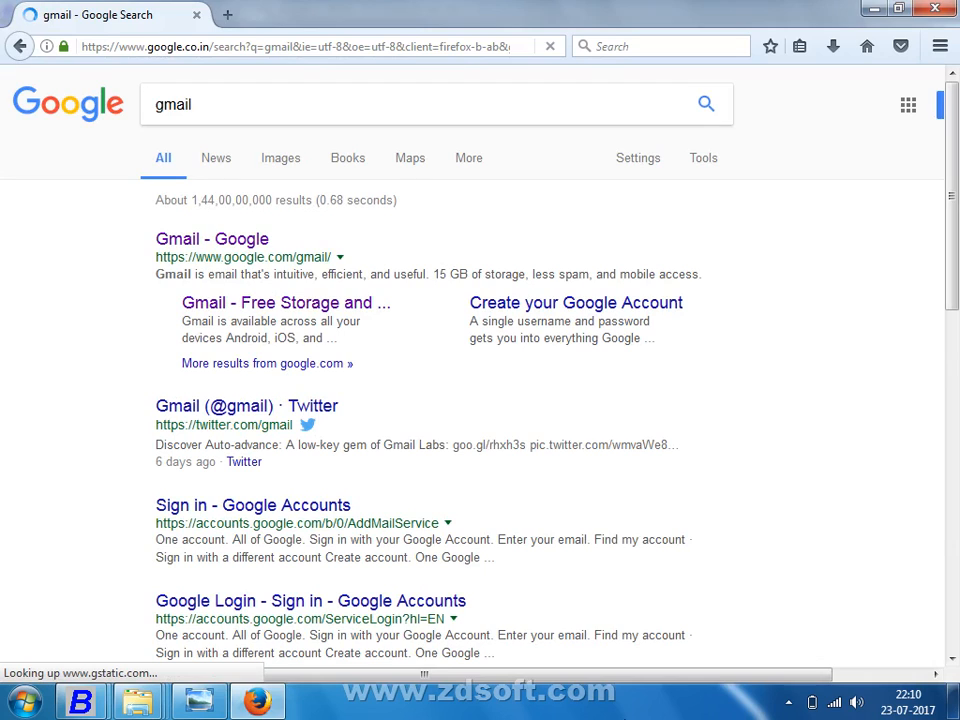
Step: Open the 'Gmail - Google' result and pick the sender's account from Choose an account
left_click(258, 241)
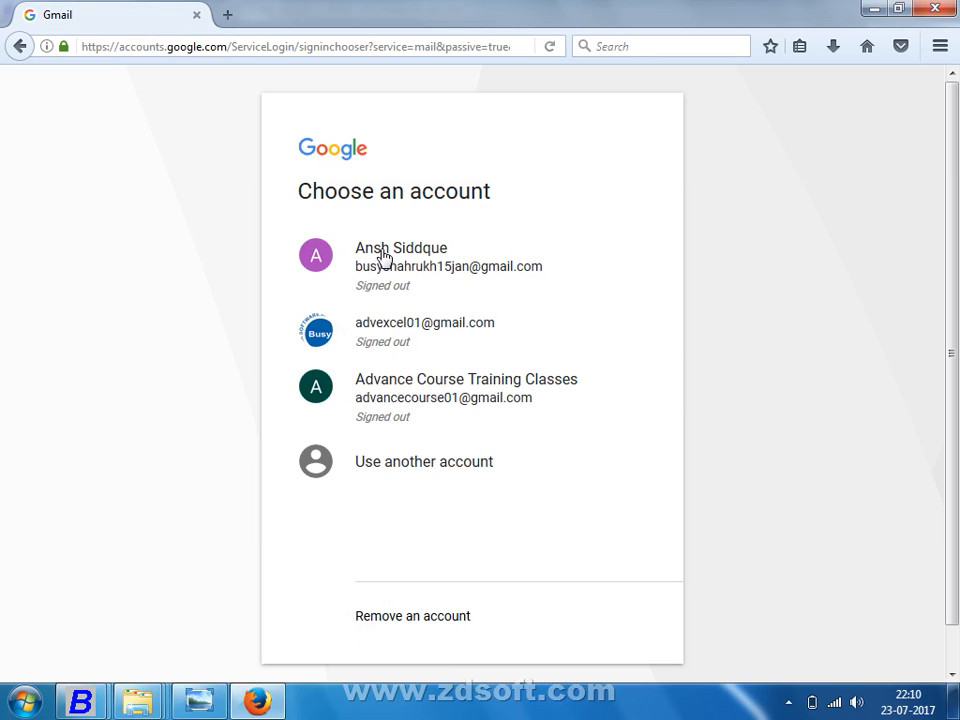
left_click(371, 334)
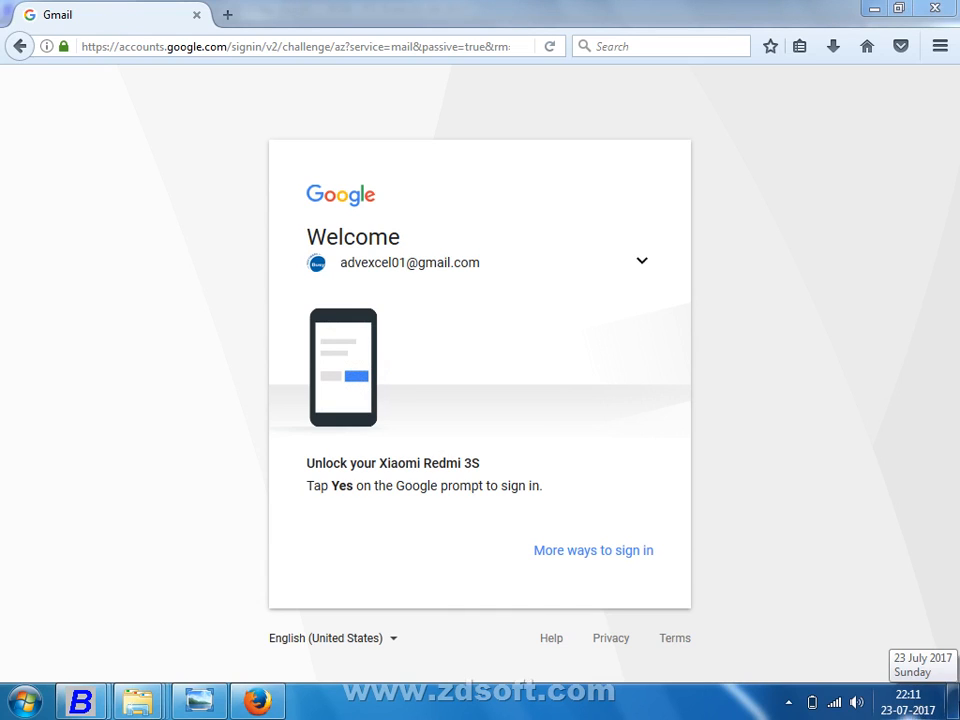
left_click(955, 700)
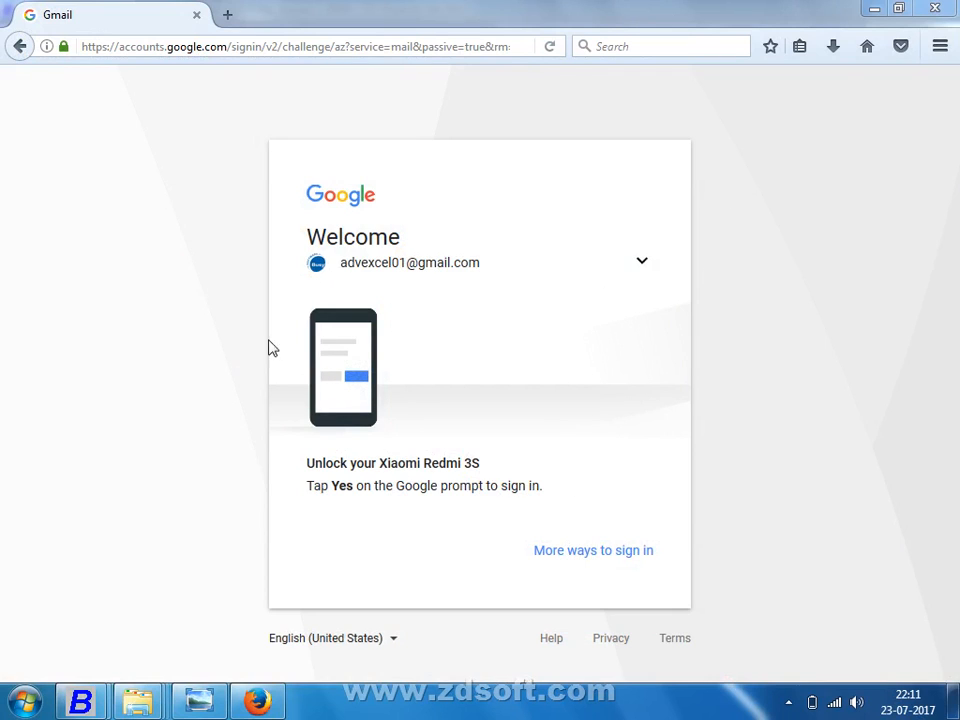
left_click(20, 46)
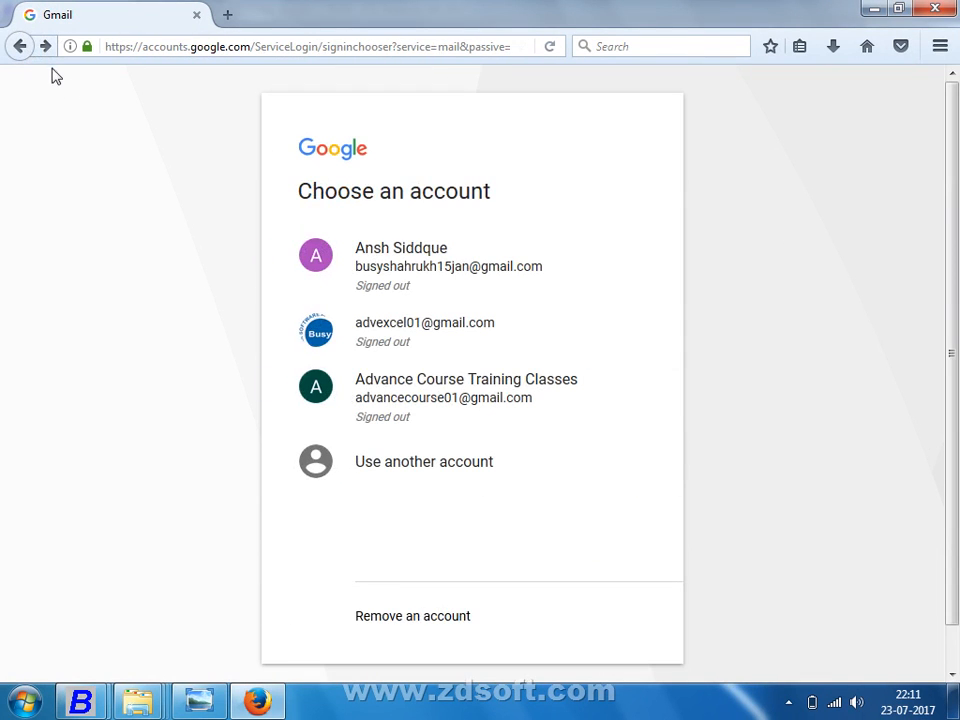
left_click(381, 345)
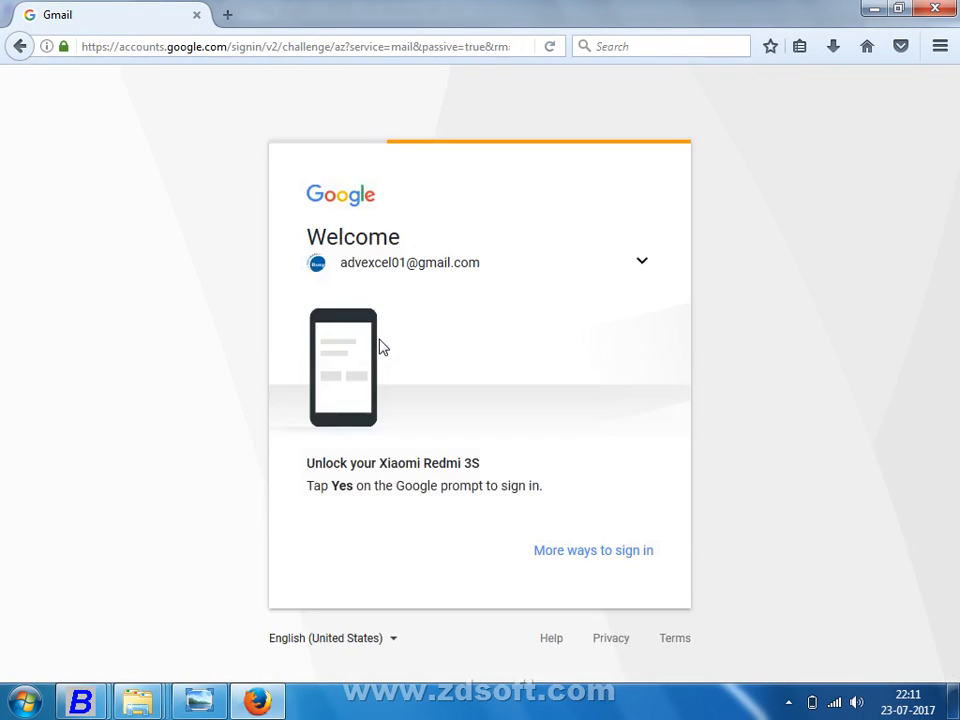
left_click(634, 553)
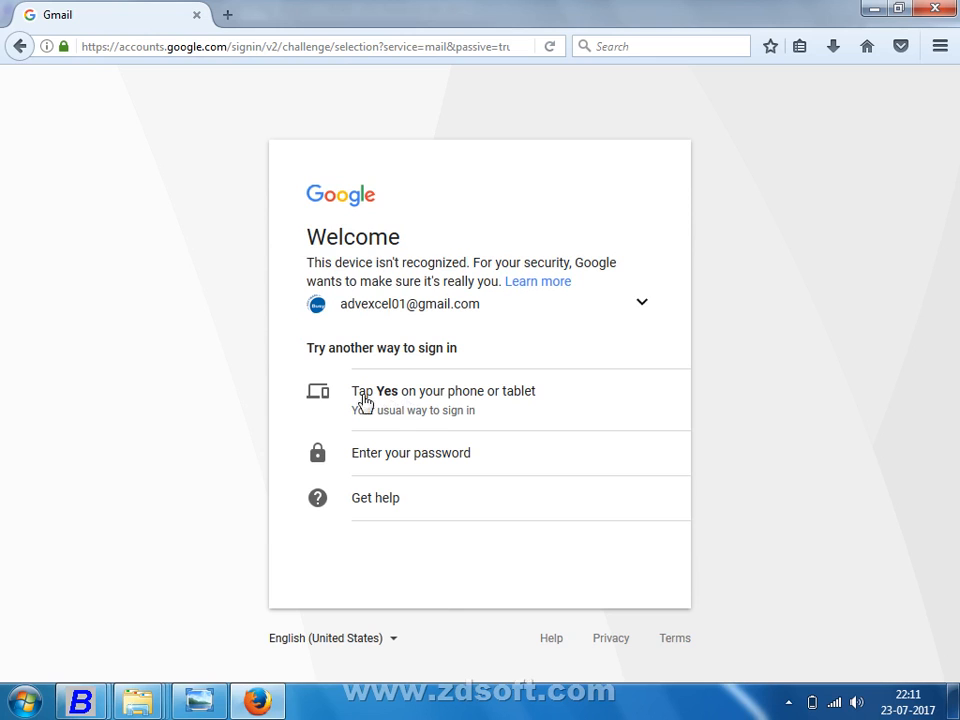
left_click_drag(355, 304, 677, 347)
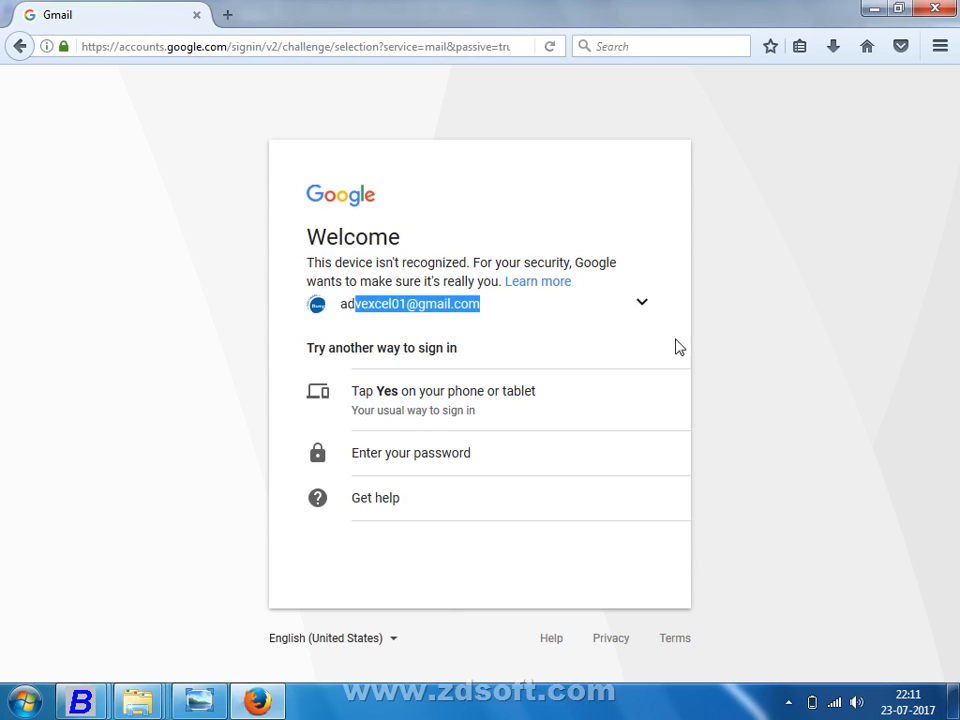
left_click(636, 310)
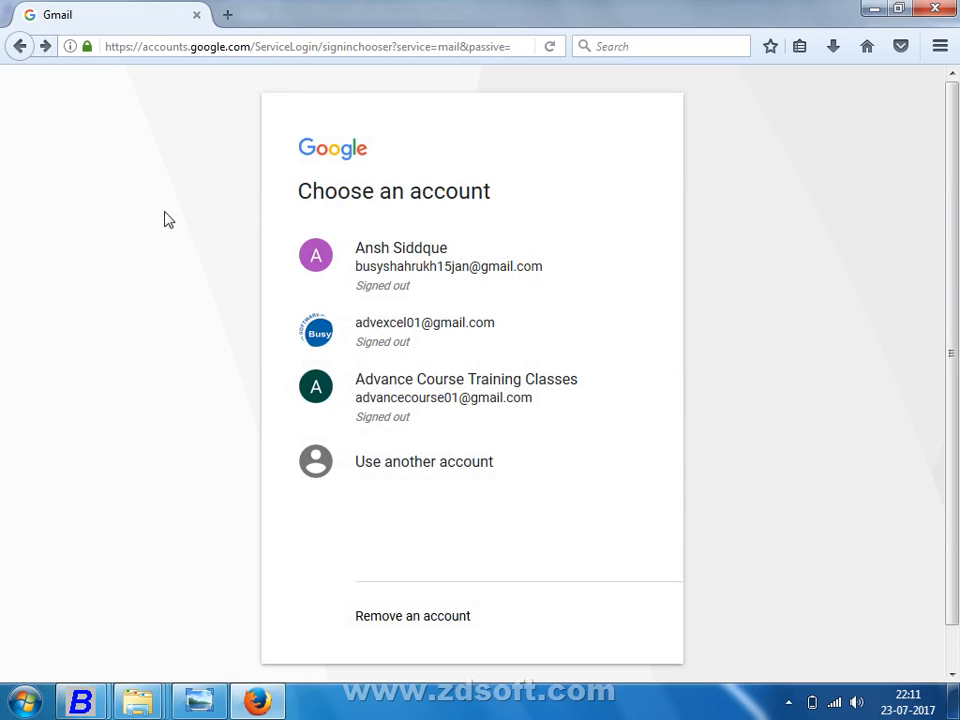
left_click(358, 247)
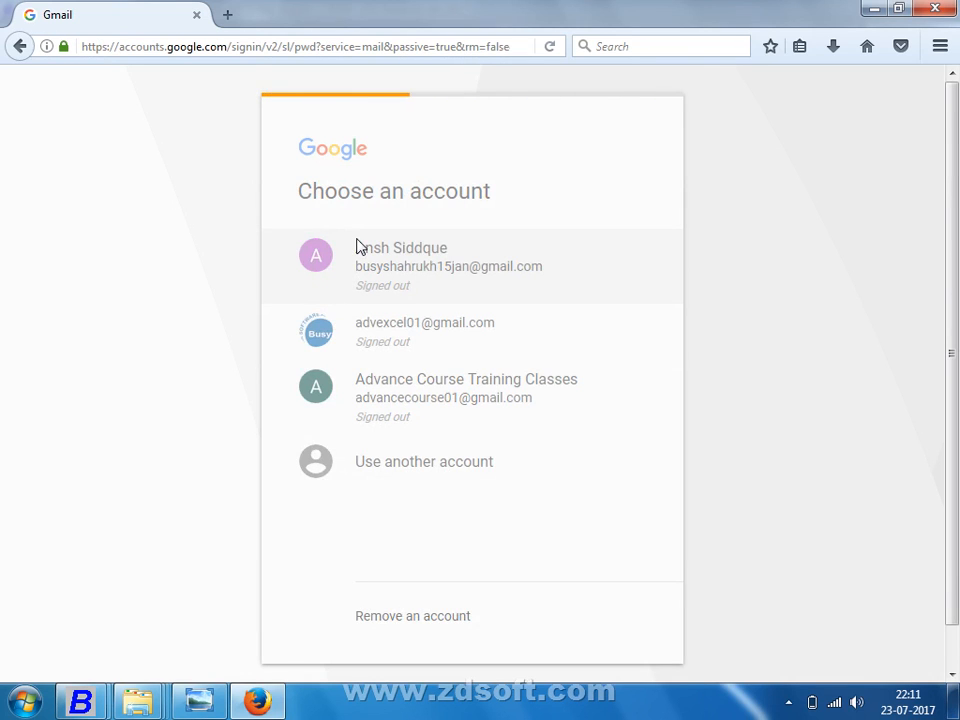
left_click(20, 47)
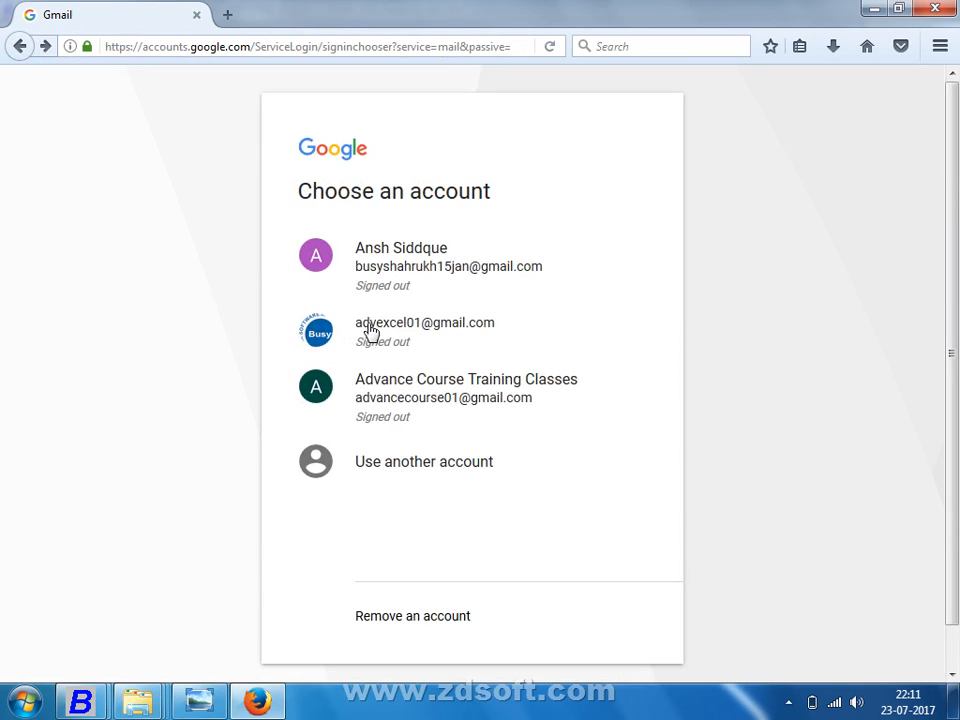
left_click(368, 332)
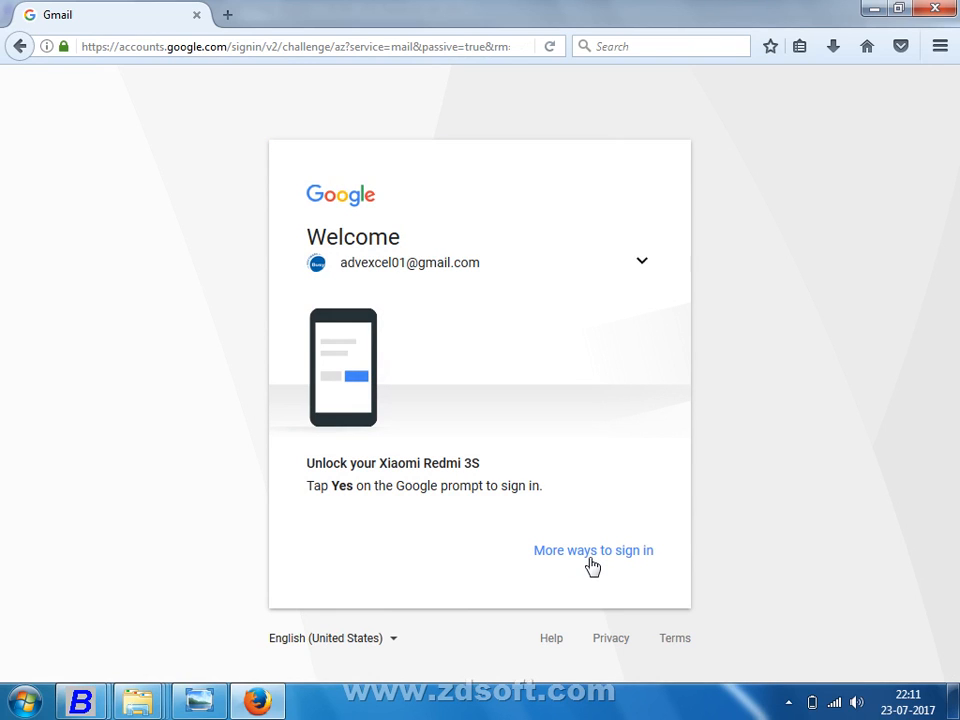
left_click(591, 560)
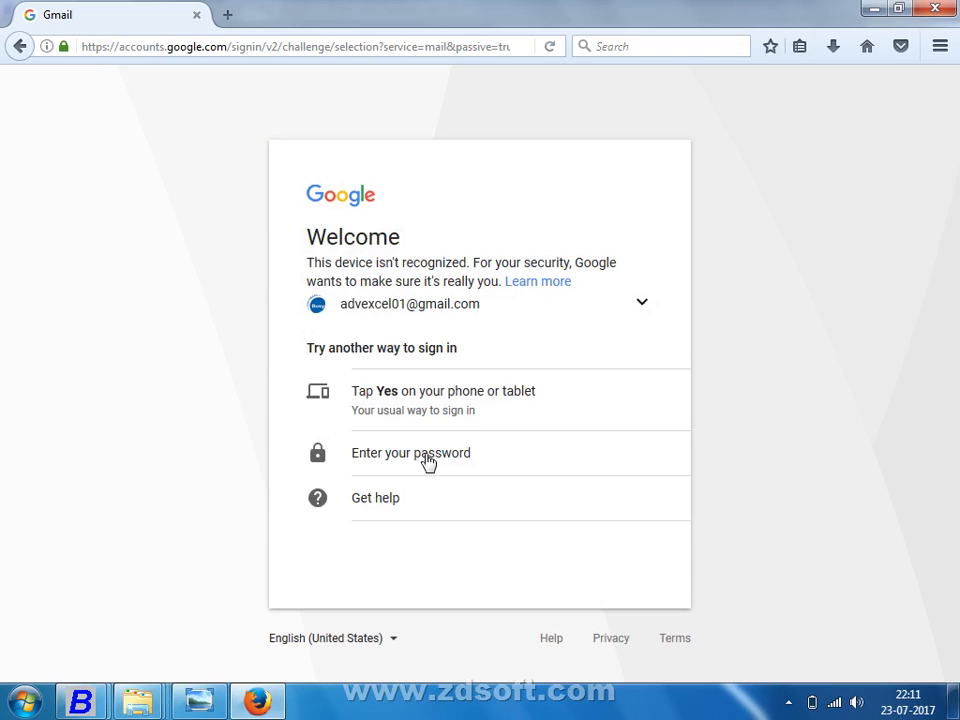
Step: Sign in with the account password, resubmitting after an error, to reach Gmail Sent Mail
left_click(428, 460)
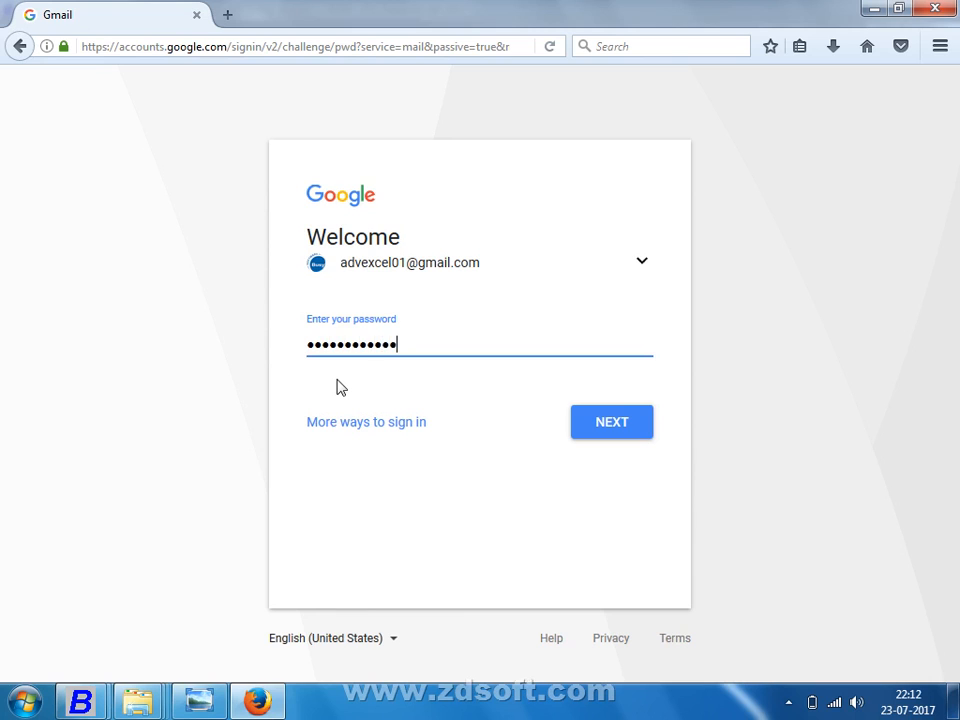
type("•")
key("Return")
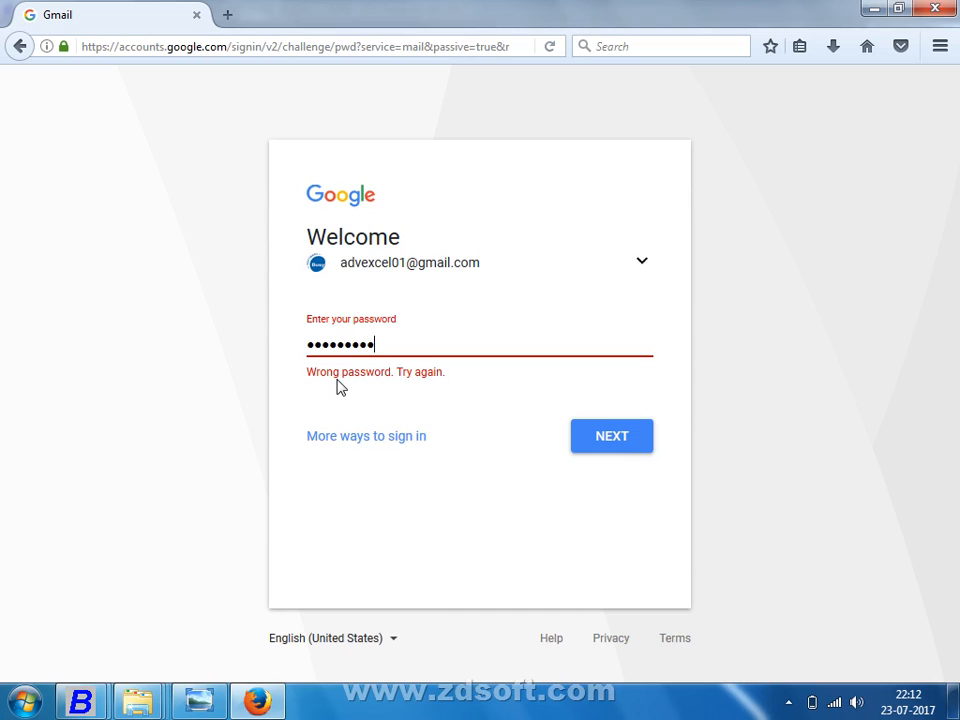
key("Return")
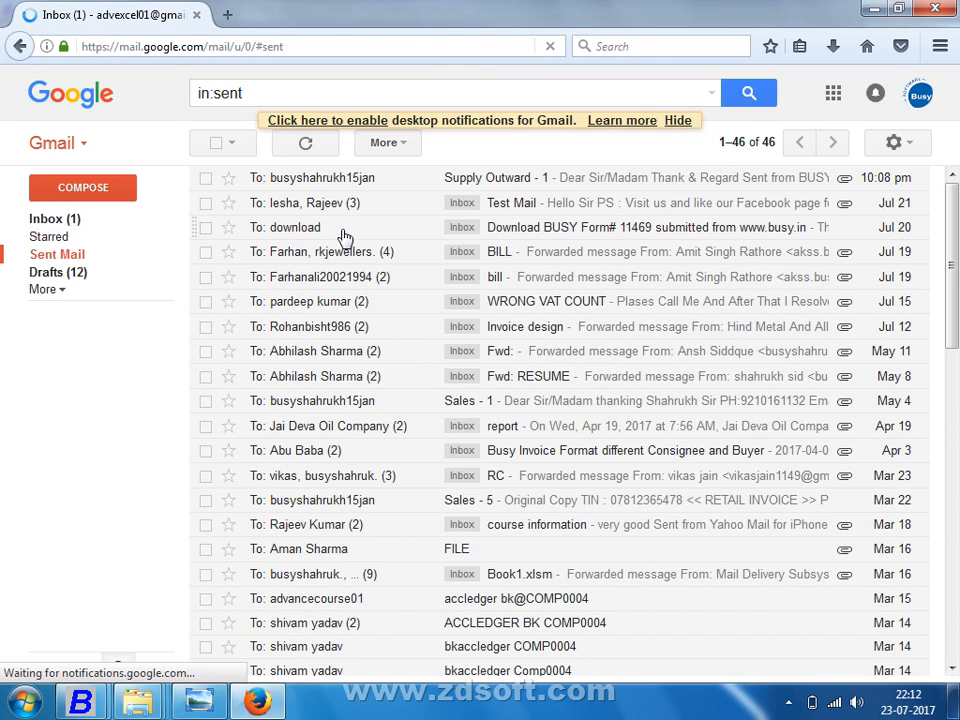
Step: Review the Supply Outward - 1 email's SupO - 1.Pdf attachment, then open Google My Account in a new tab
left_click(313, 178)
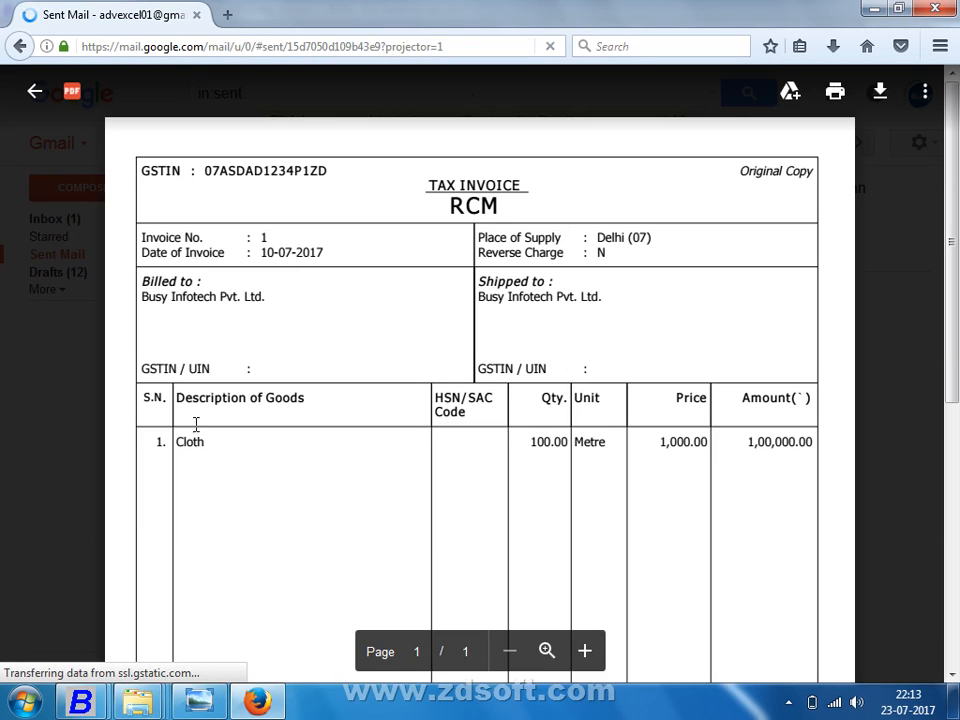
scroll(188, 432, "down", 5)
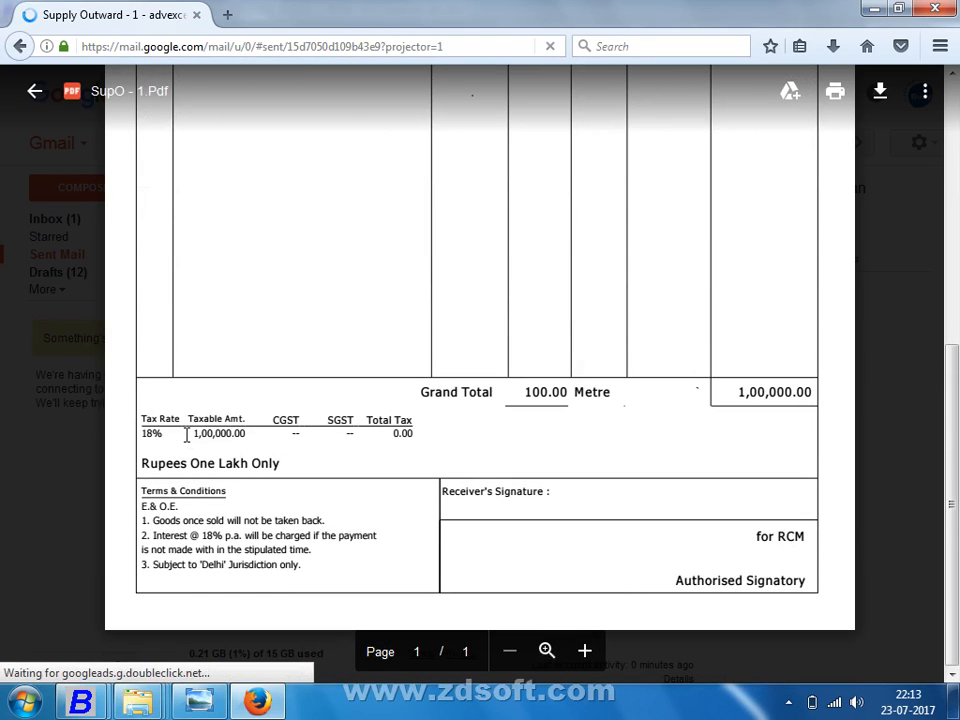
left_click(17, 47)
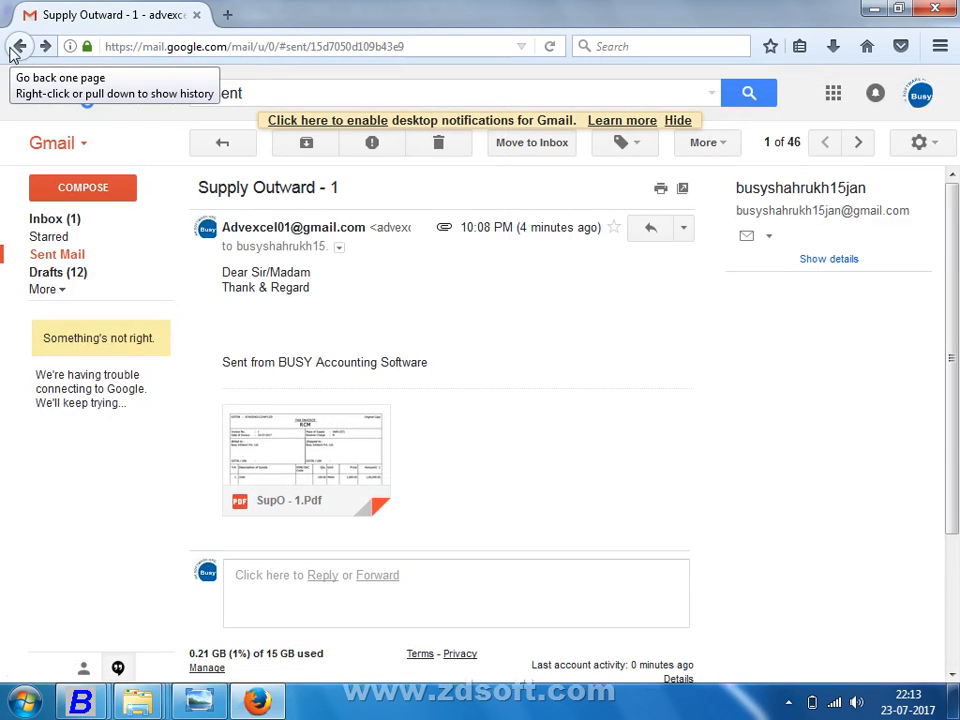
left_click(833, 100)
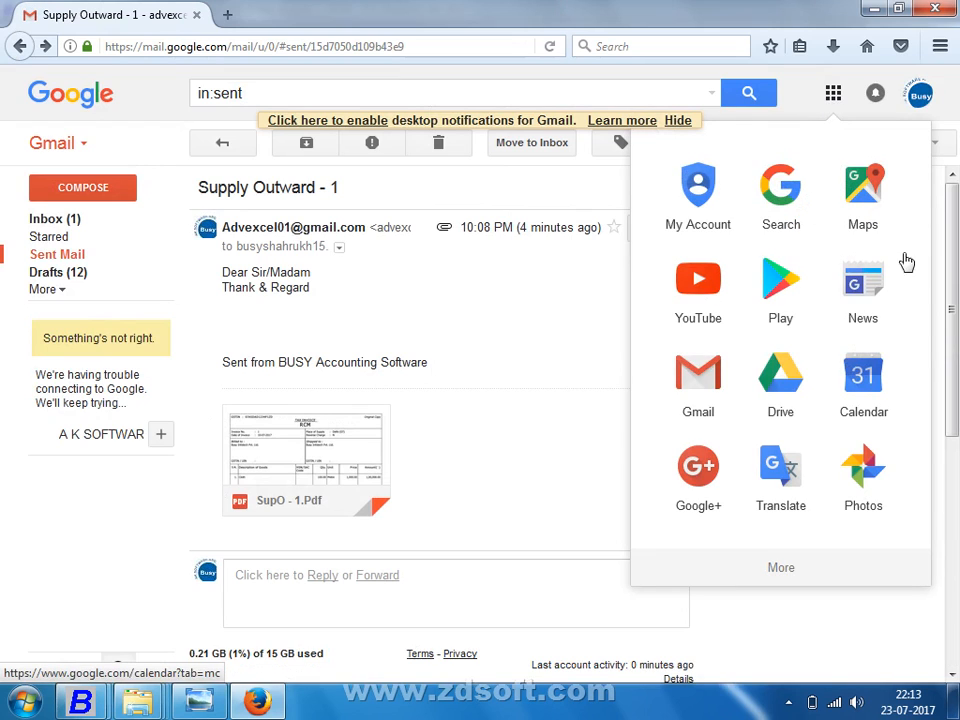
left_click(692, 218)
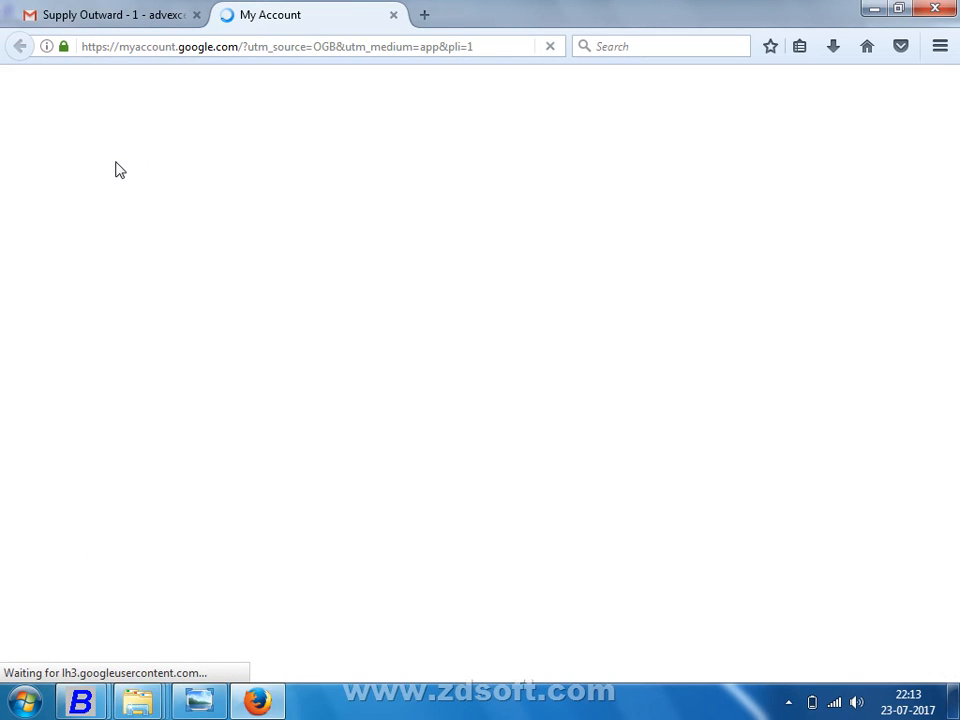
Step: Verify under Connected apps & sites that Allow less secure apps is ON, briefly viewing the Privacy Policy
scroll(118, 306, "down", 5)
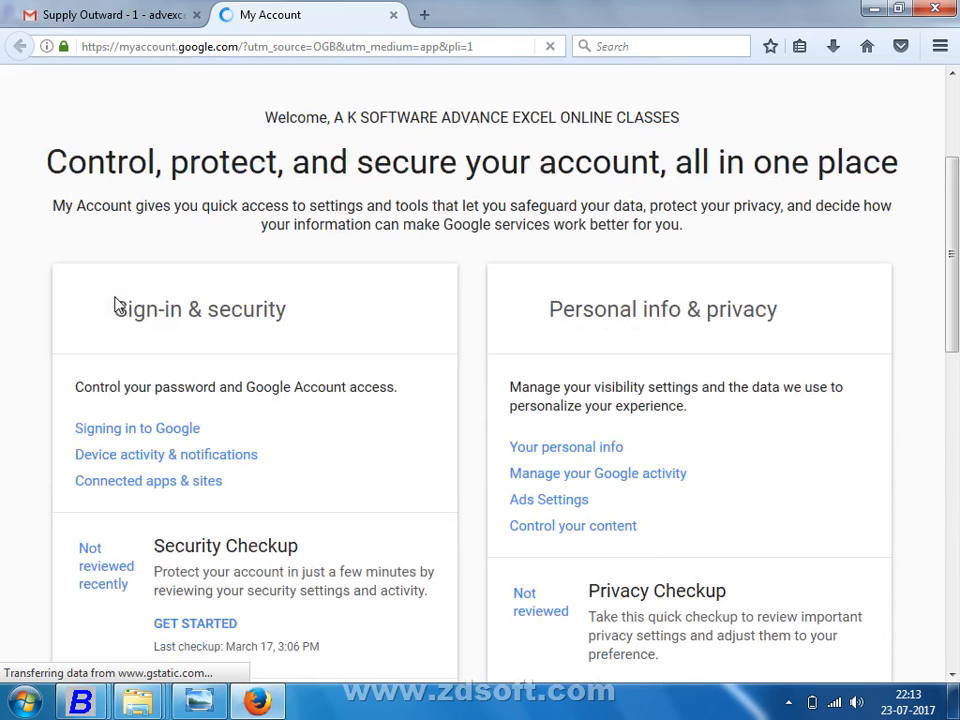
scroll(128, 316, "down", 8)
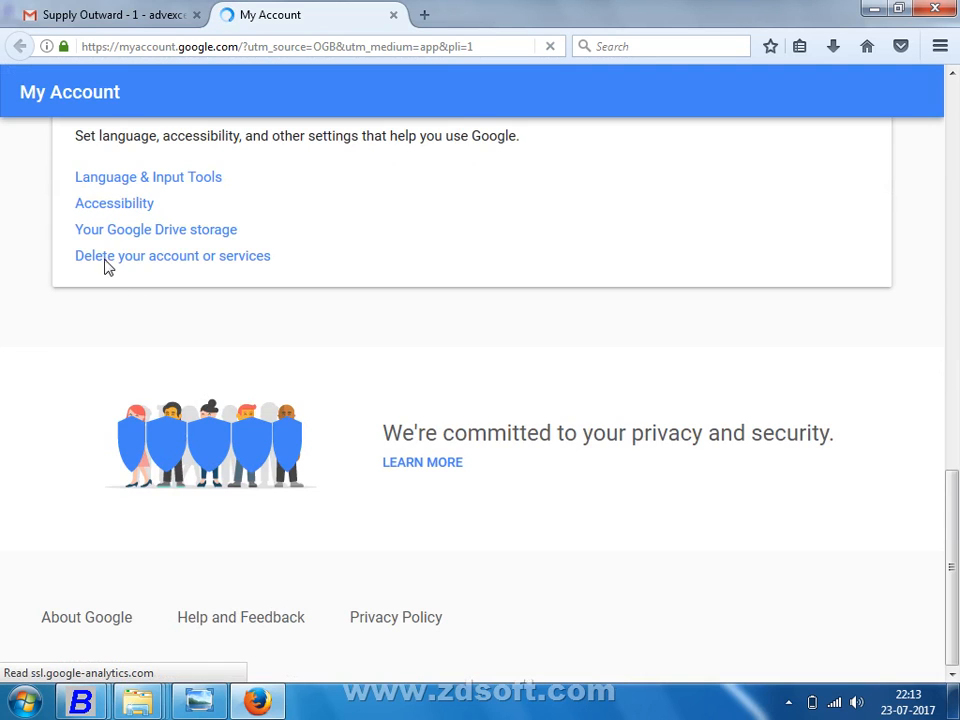
scroll(108, 220, "up", 2)
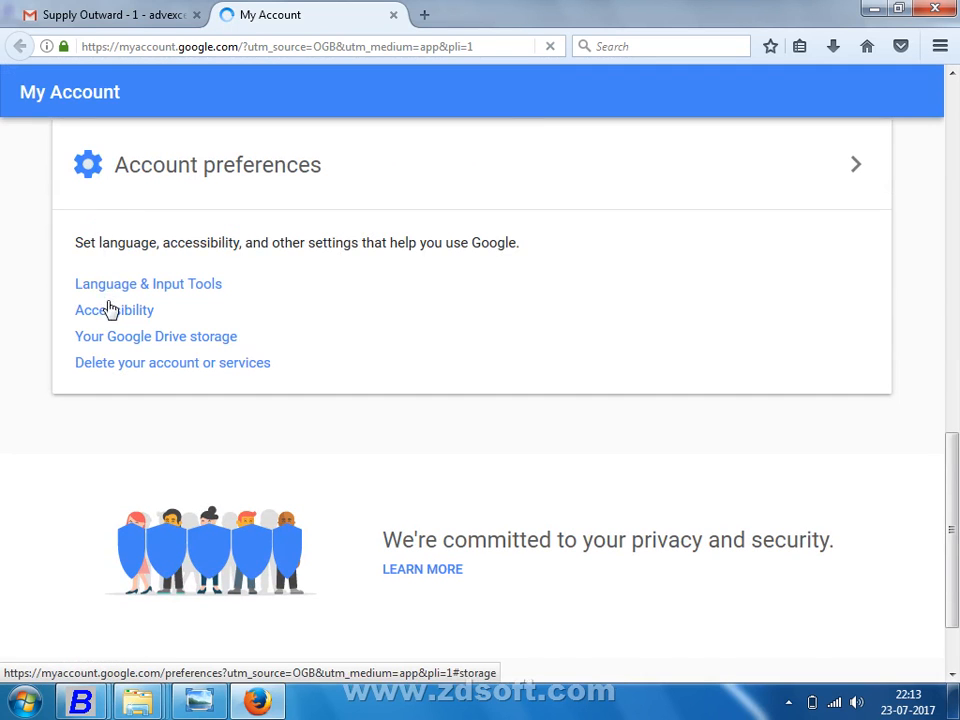
scroll(112, 302, "up", 2)
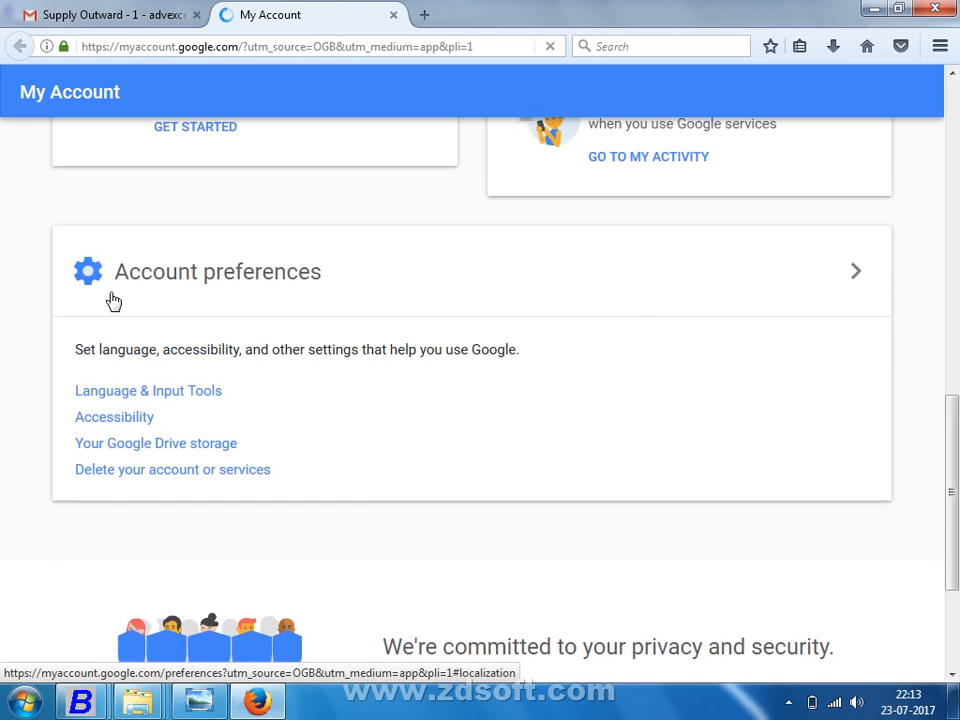
scroll(112, 300, "up", 6)
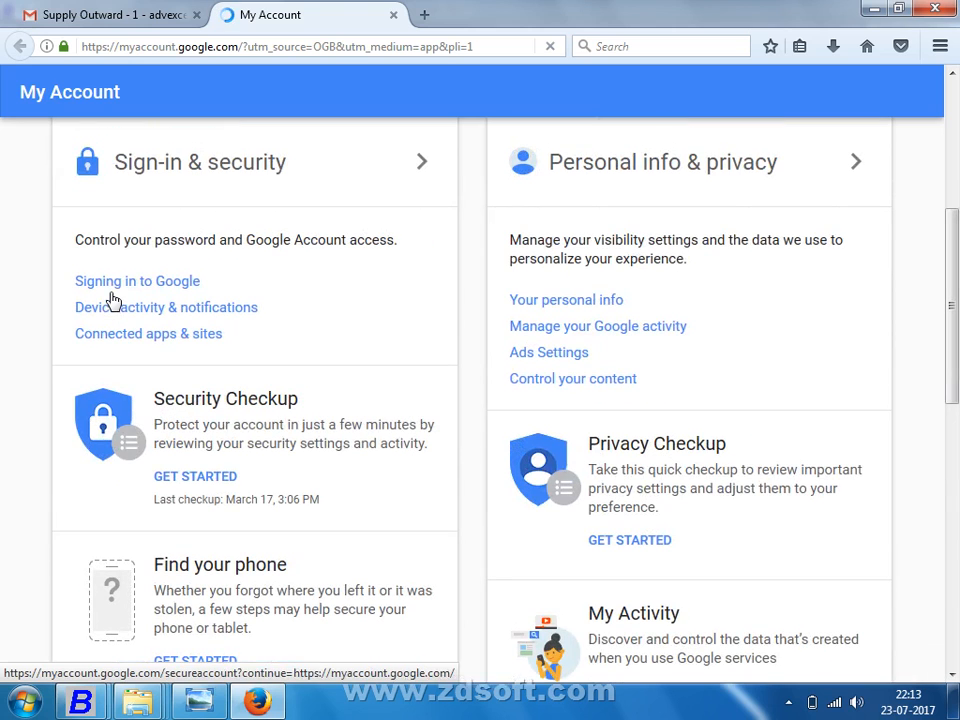
left_click(141, 342)
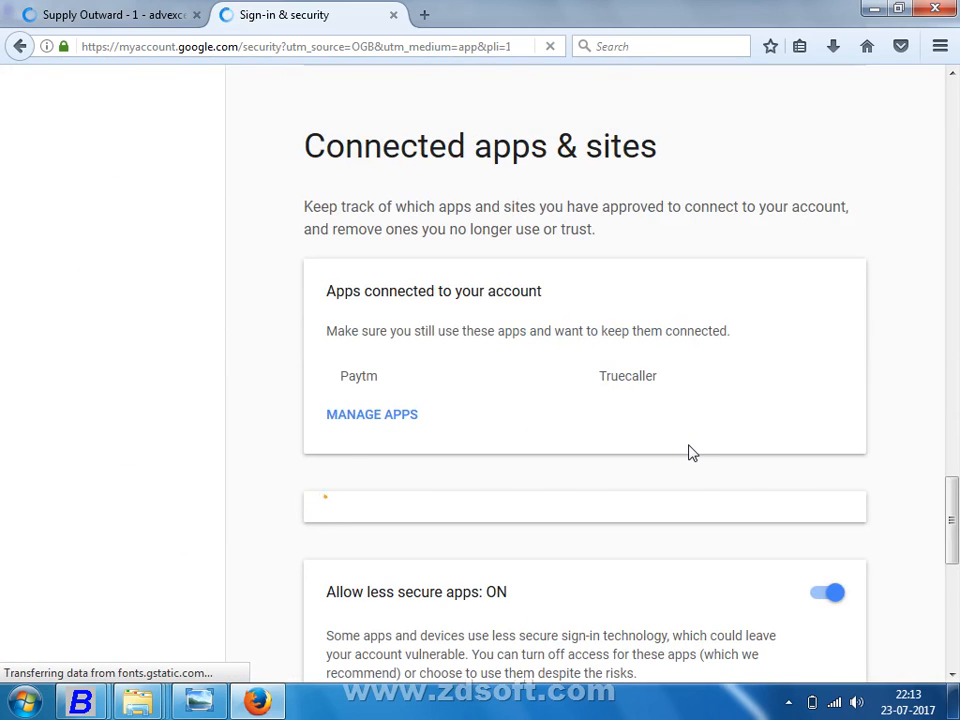
scroll(495, 562, "down", 2)
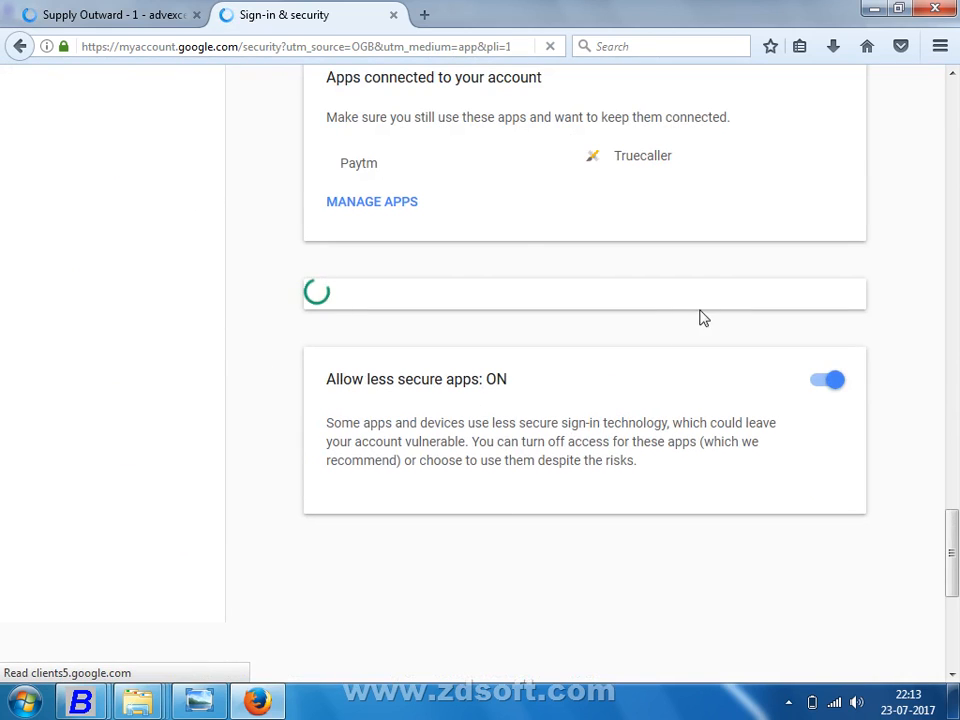
scroll(741, 386, "down", 1)
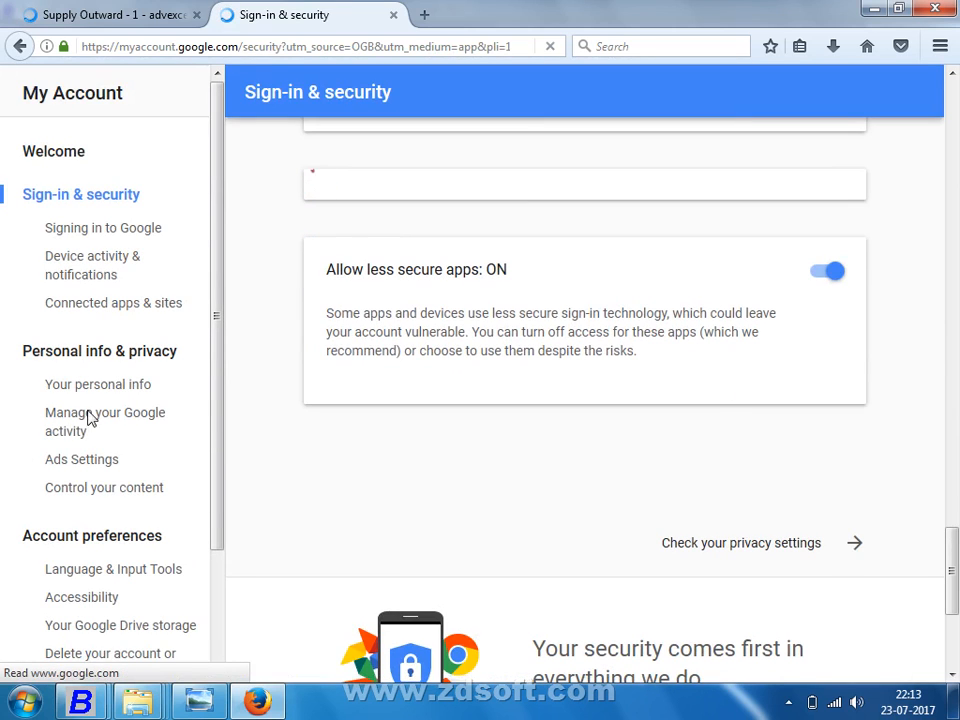
scroll(222, 505, "down", 2)
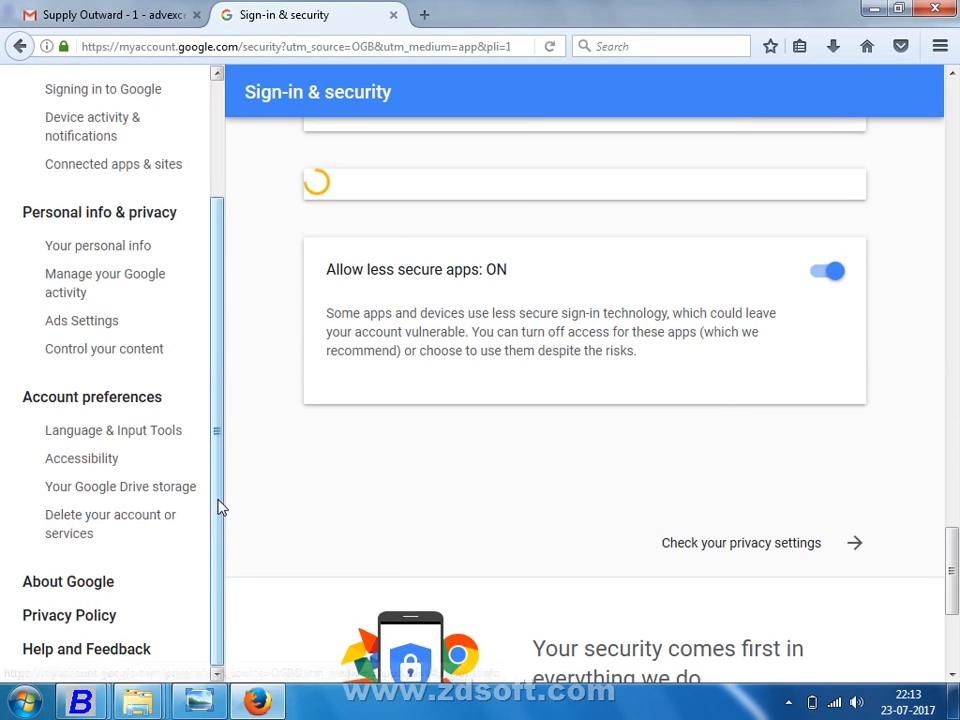
left_click(75, 623)
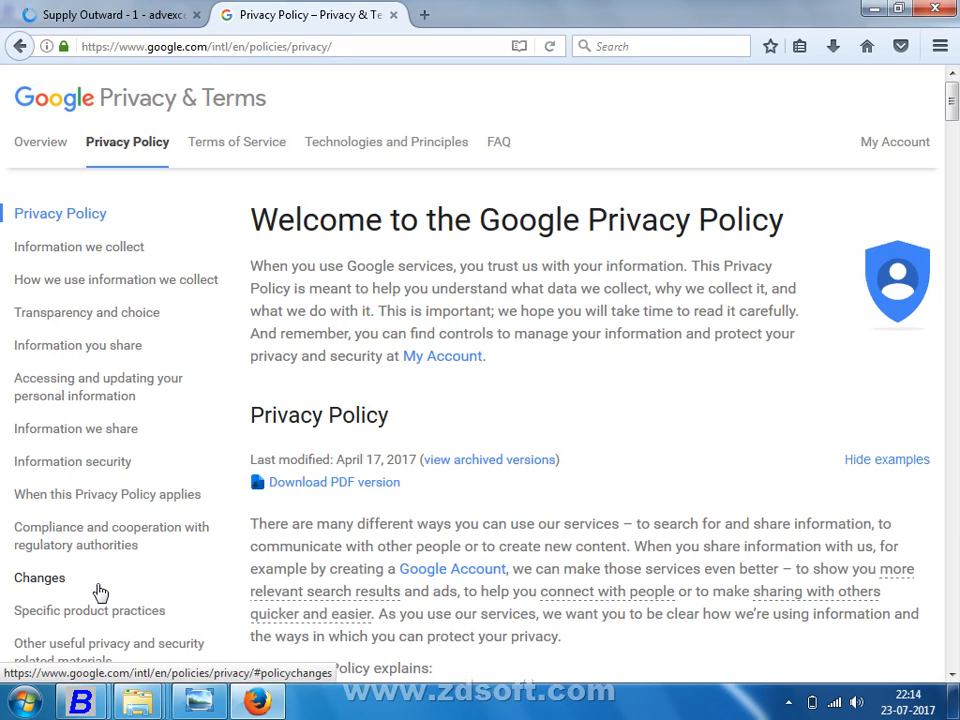
left_click(7, 52)
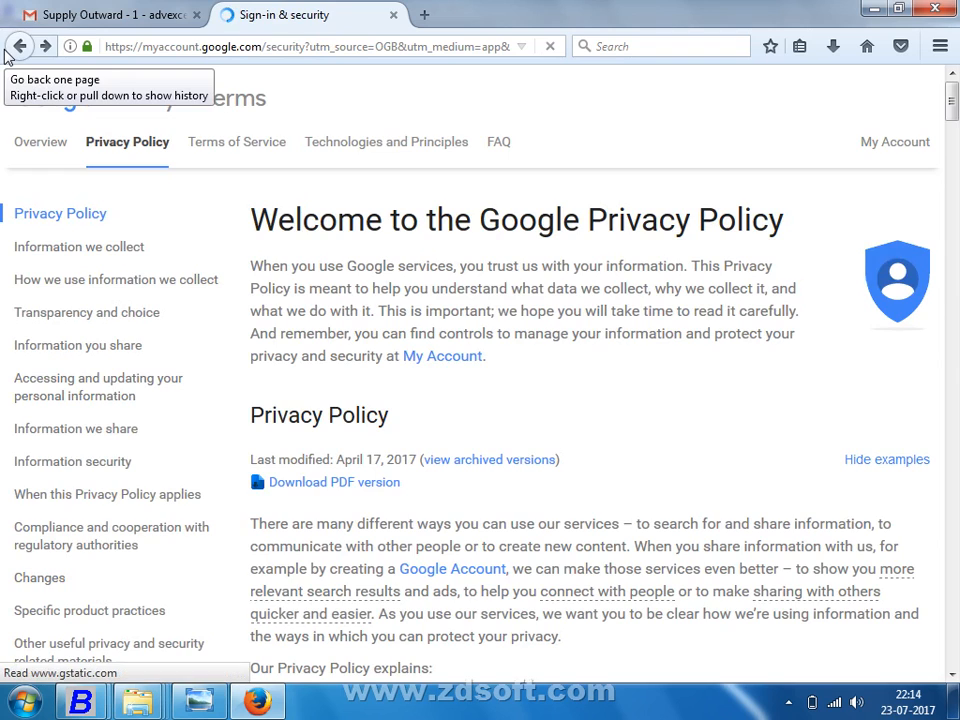
Step: Back in Busy 17, acknowledge the e-mail-sent confirmation and close the supply outward voucher
left_click(875, 10)
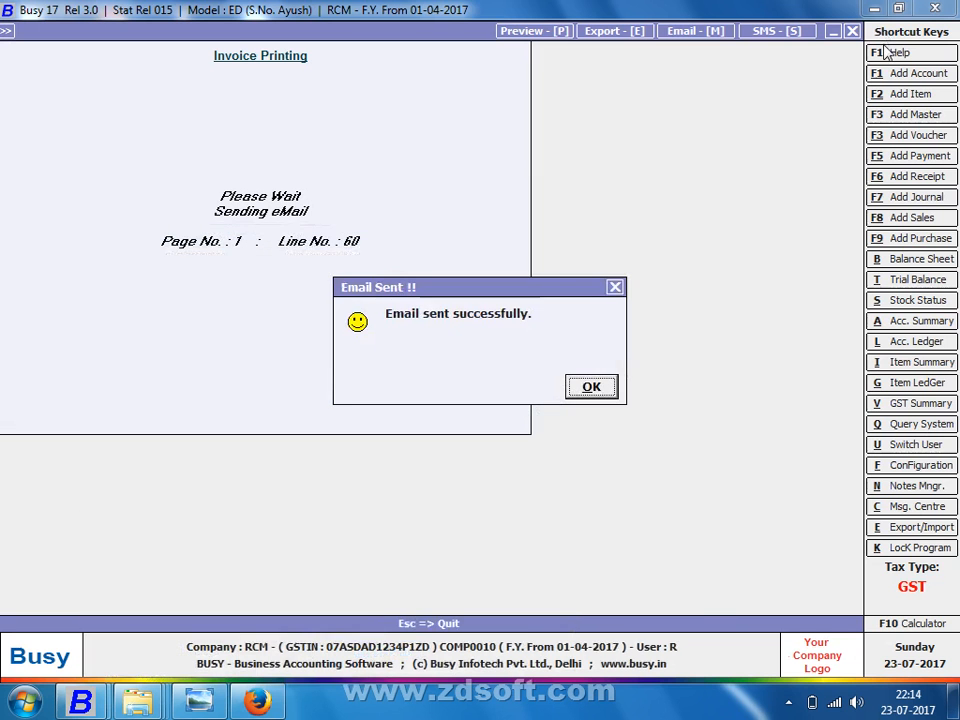
left_click(589, 388)
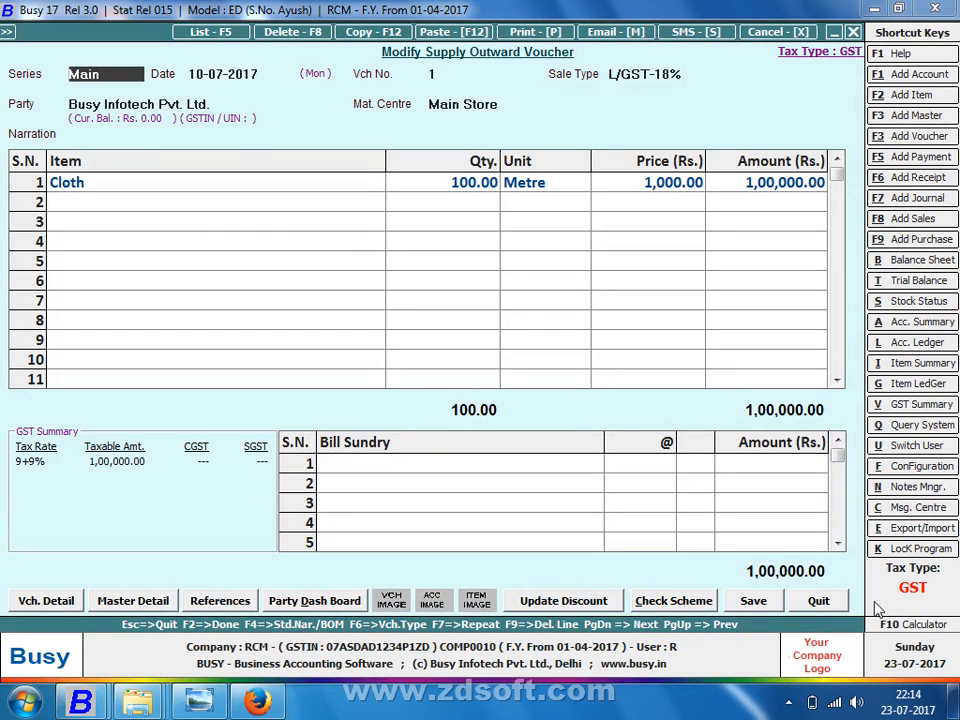
left_click(841, 598)
key("Escape")
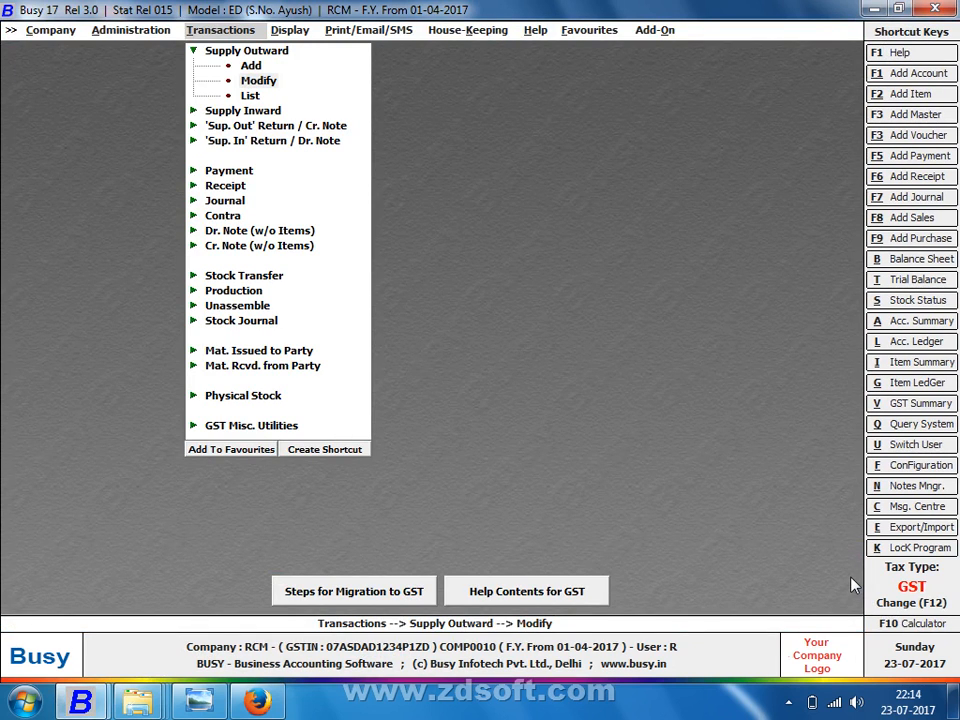
key("Escape")
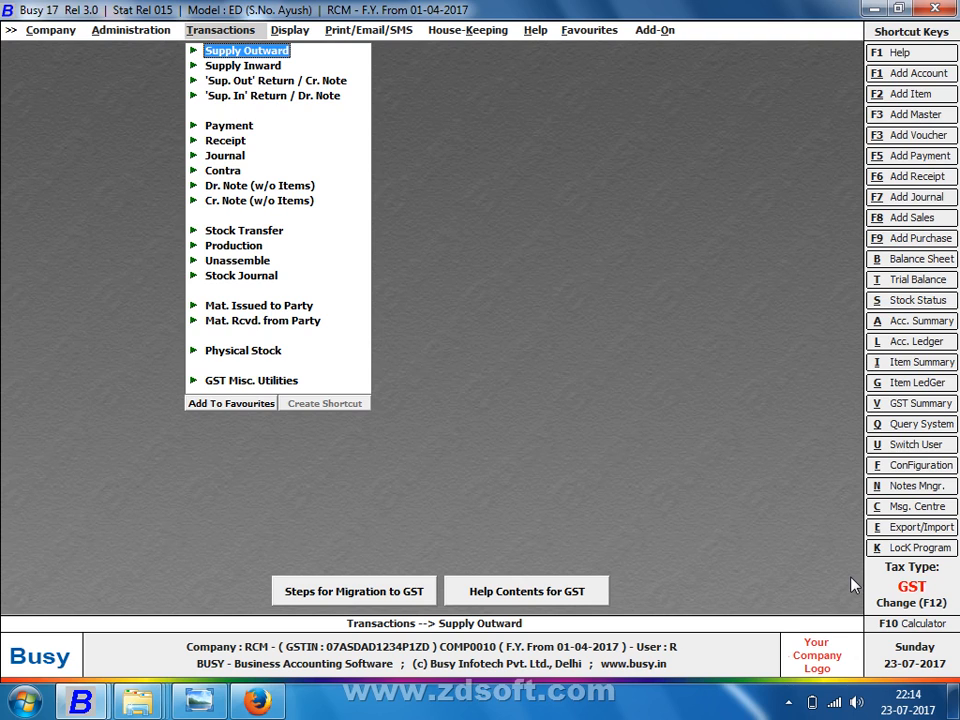
Step: Reopen Main-series supply outward voucher 1 through Modify to review it, then close it unchanged
key("Return")
key("Down")
key("Return")
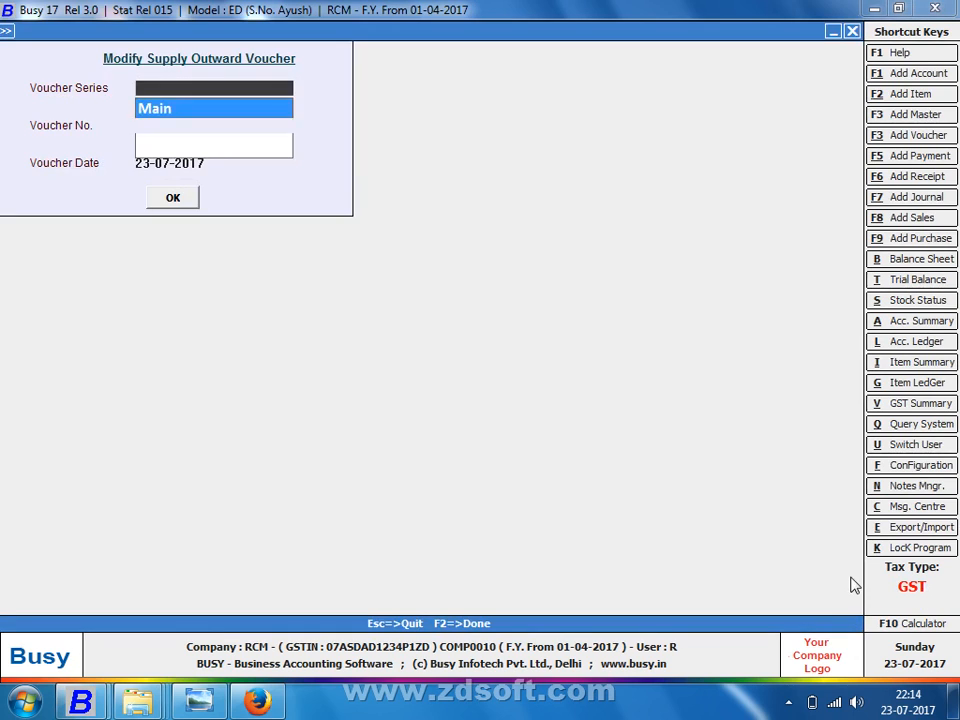
key("Return")
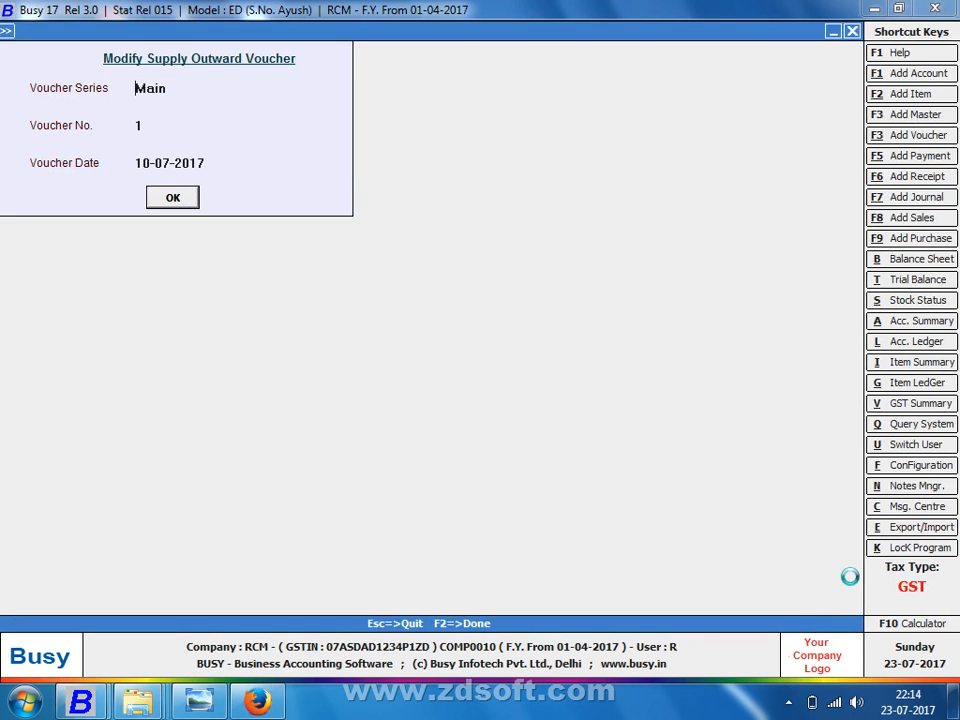
key("F2")
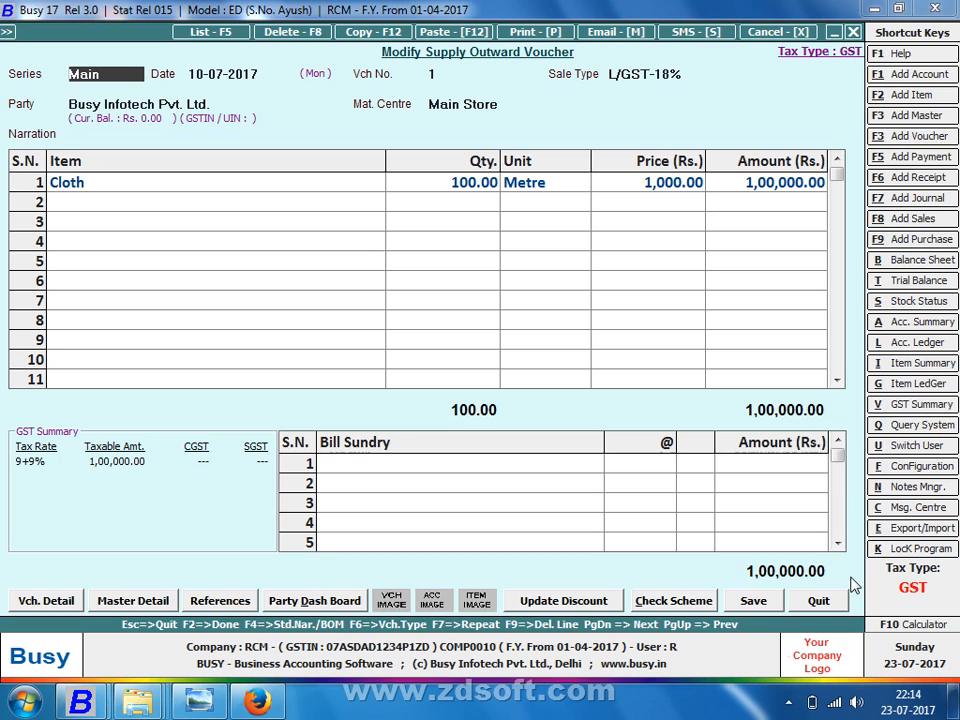
key("Escape")
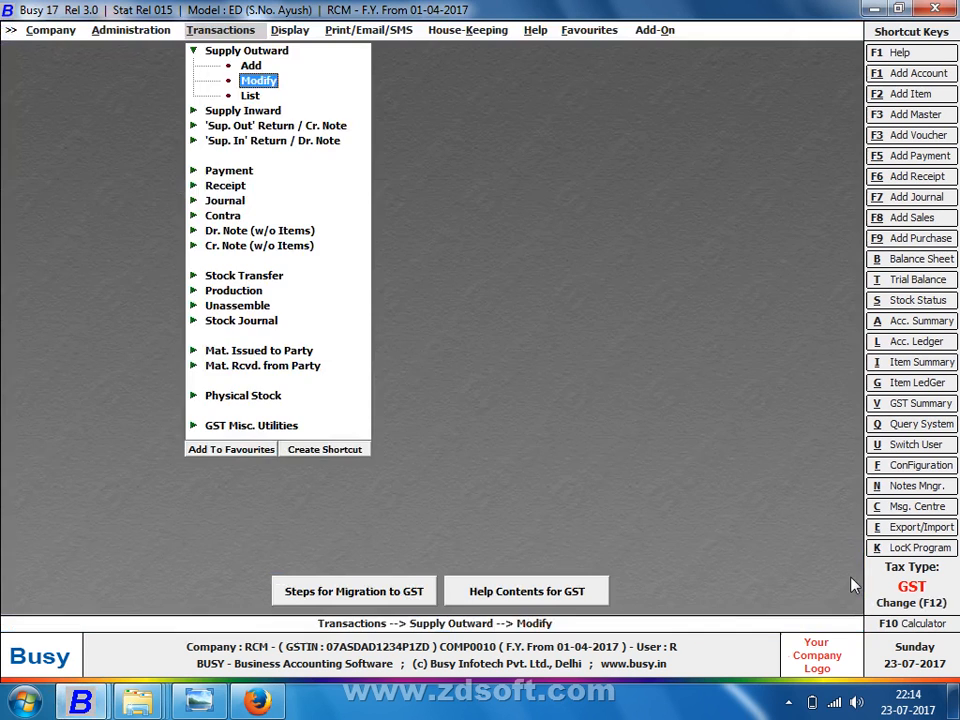
key("Escape")
key("Left")
key("Down")
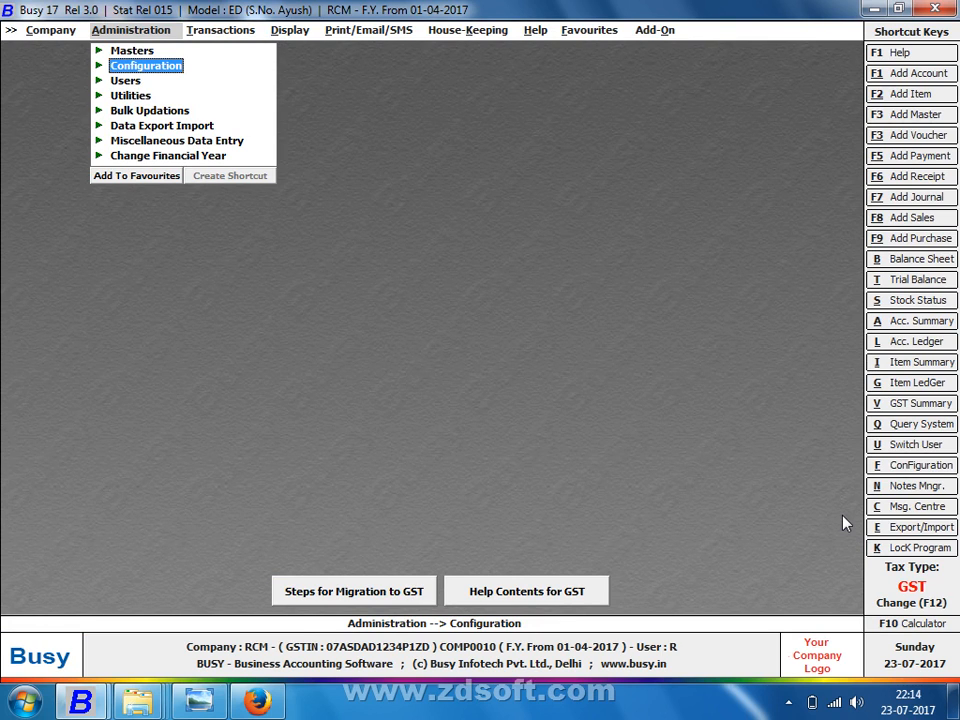
Step: Set Send E-Mail After Saving to Y for Main-series Supply Outward, with Format 1 Slip 3 inch (GST), and save
key("Return")
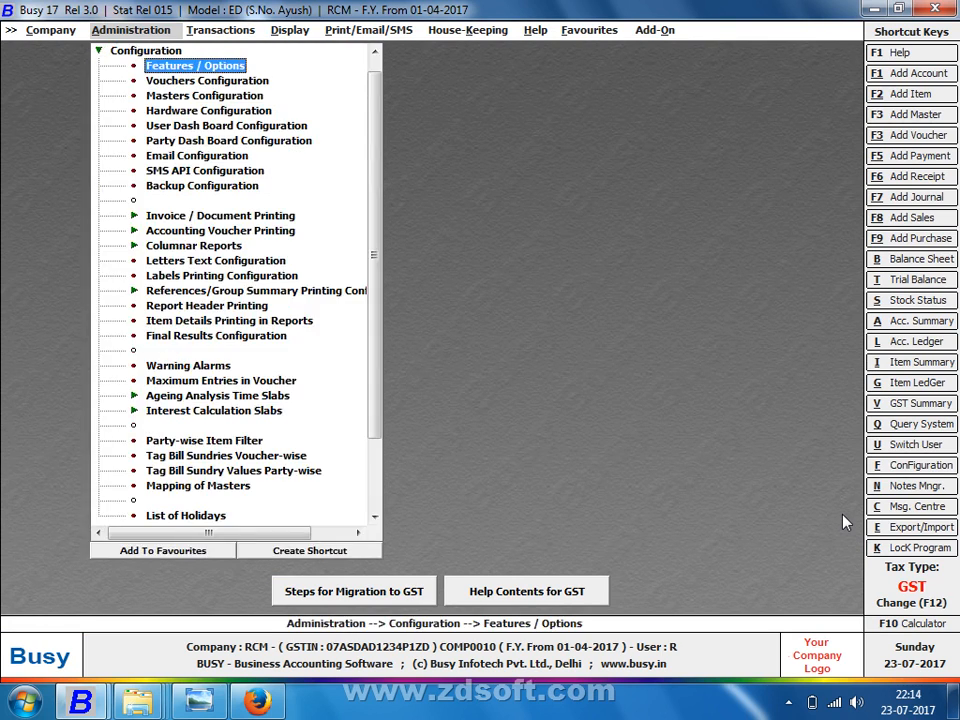
key("Down")
key("Return")
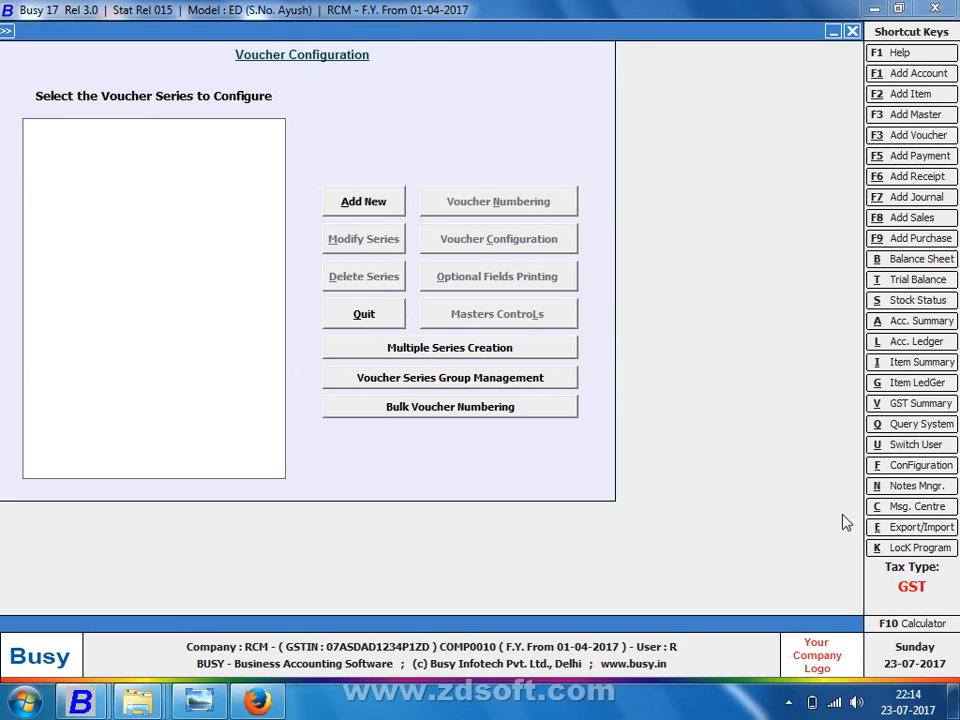
left_click(515, 232)
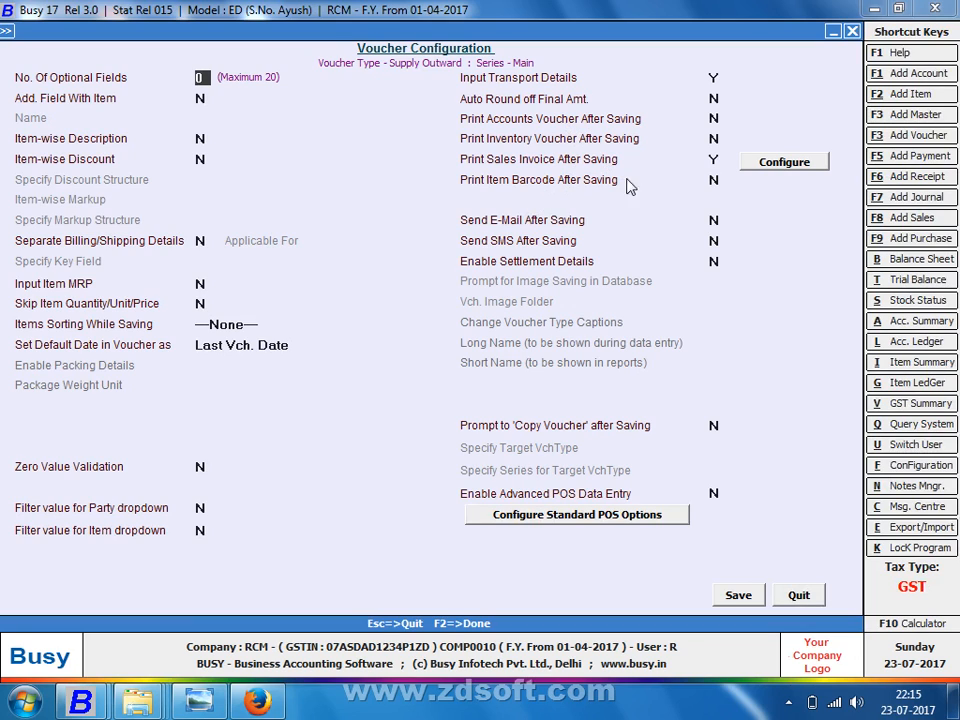
left_click(715, 219)
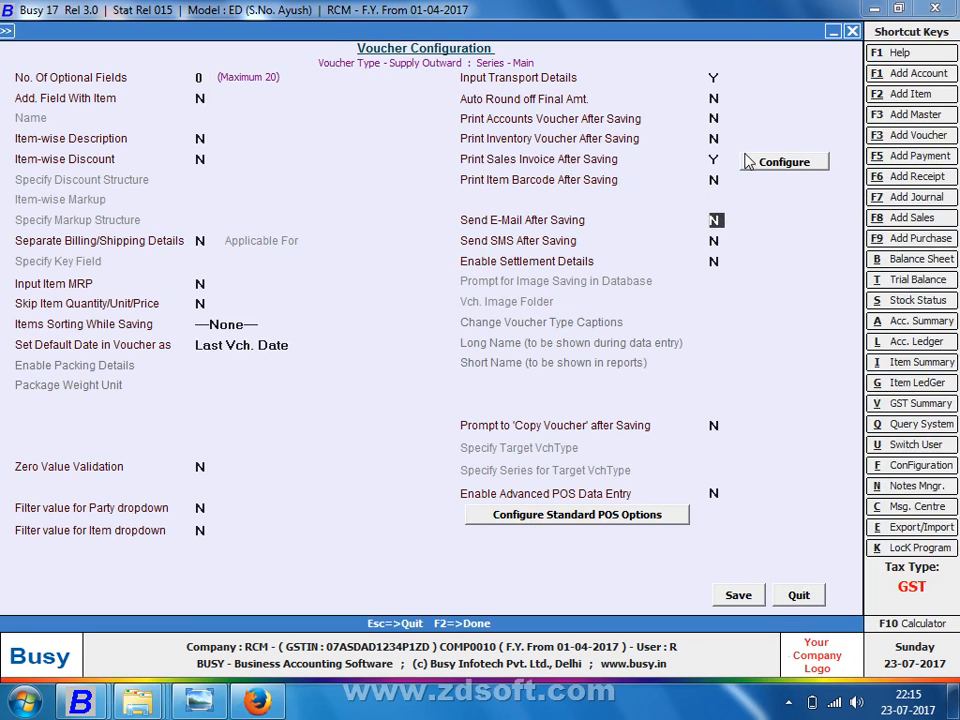
key("y")
key("Return")
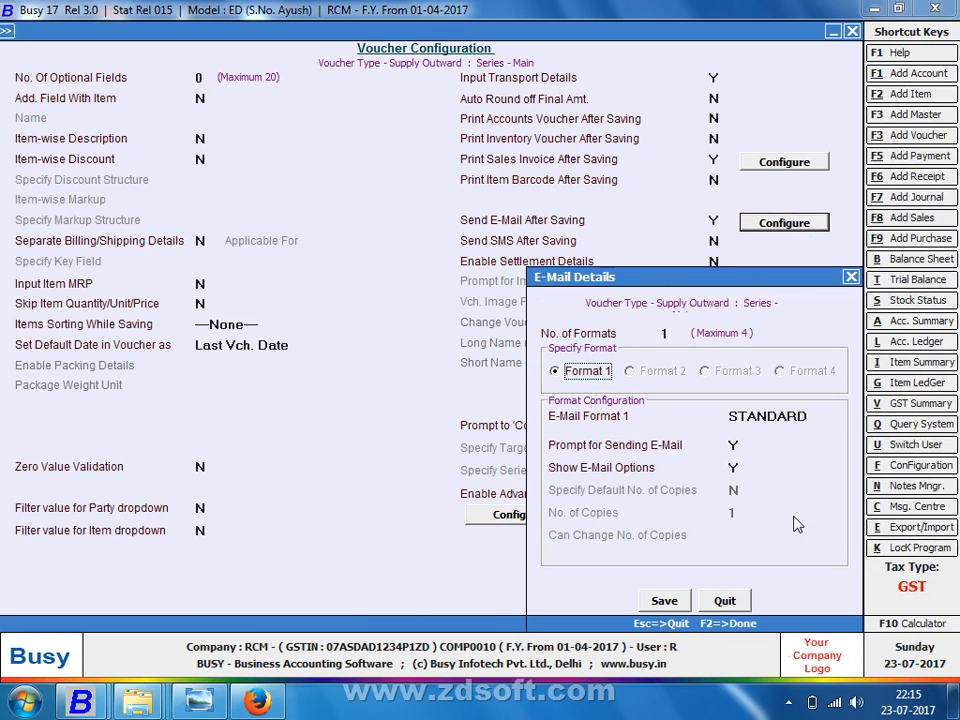
left_click(829, 415)
left_click(797, 457)
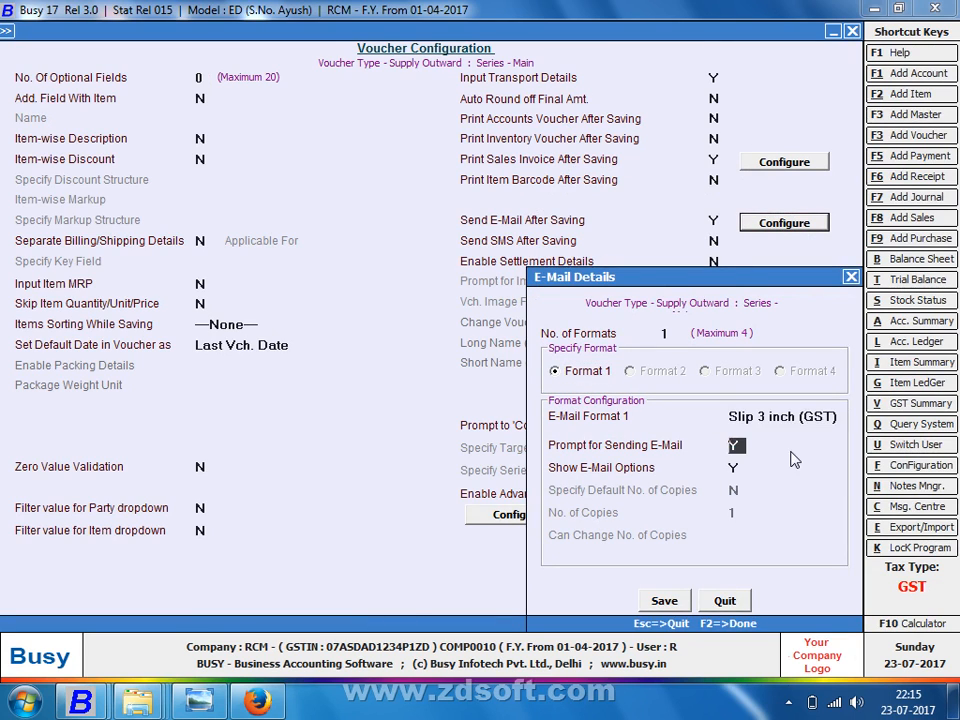
left_click(664, 600)
left_click(725, 597)
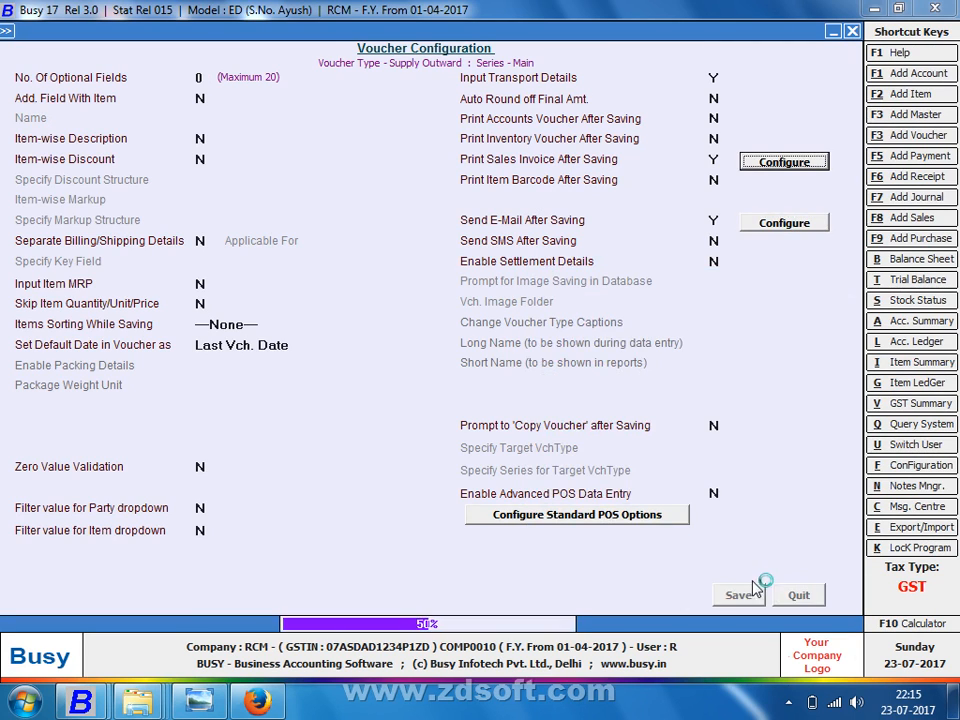
key("Escape")
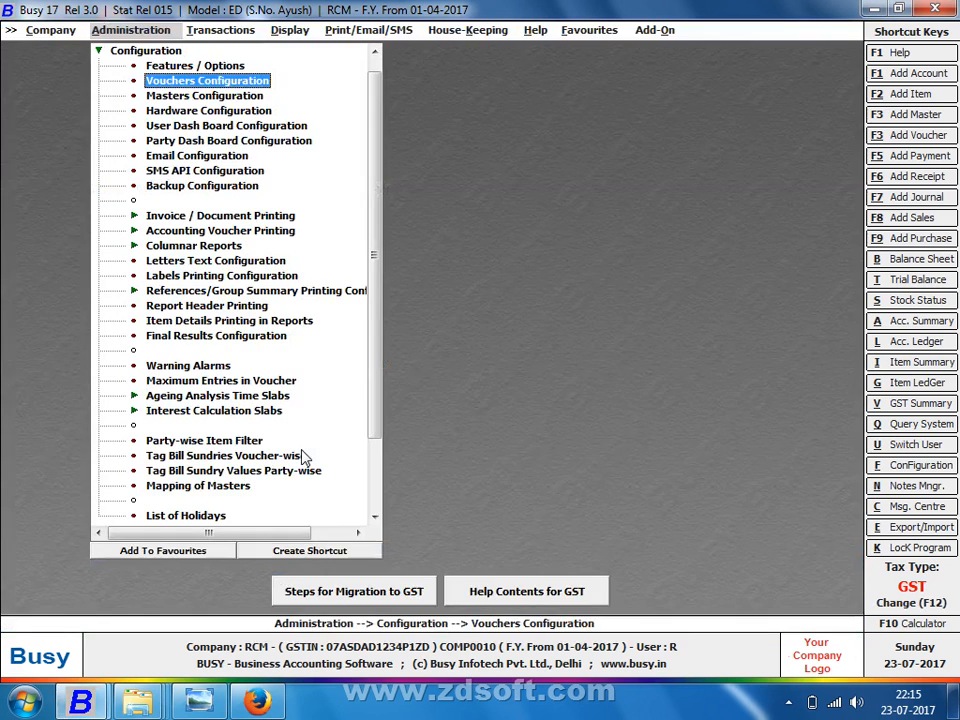
Step: Open Main-series supply outward voucher 1 for modification
key("Right")
key("Return")
key("Down")
key("Return")
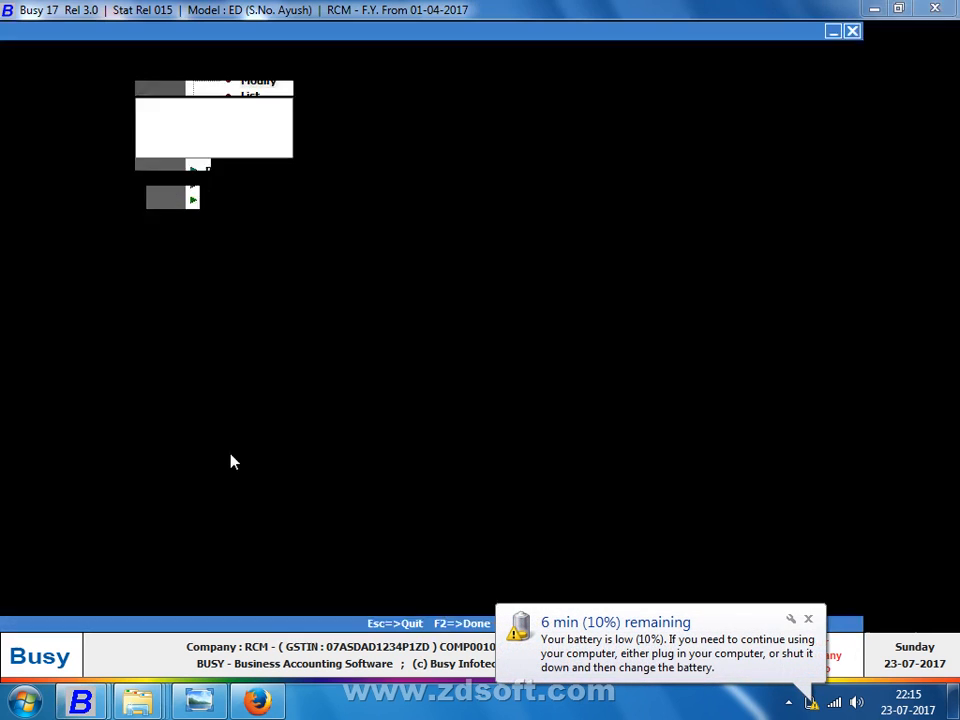
key("Return")
key("Return")
key("Return")
key("Return")
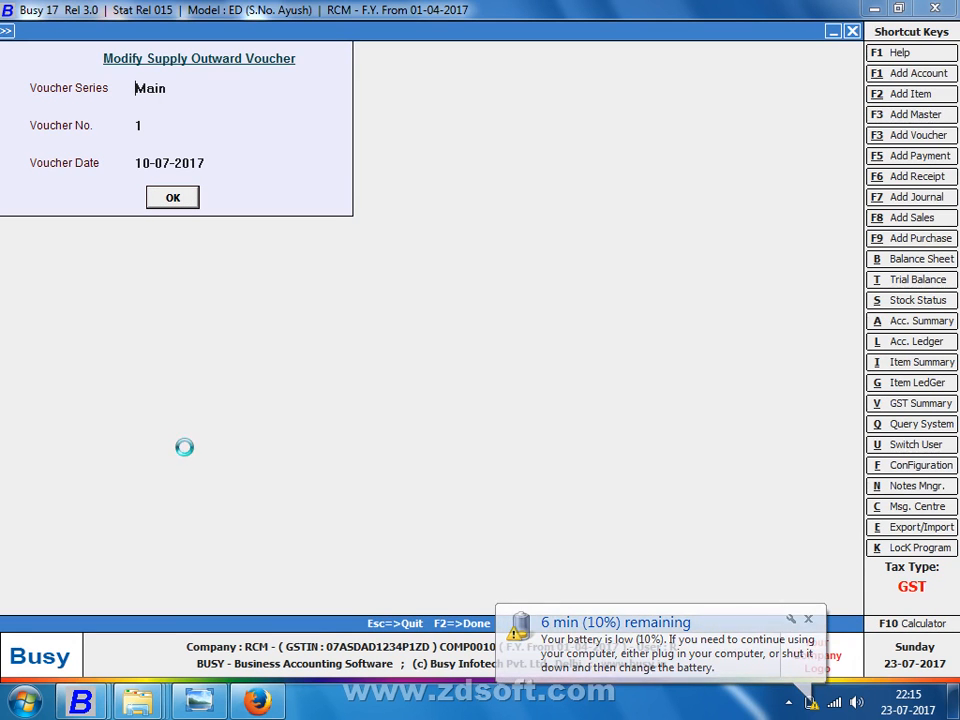
Step: Save voucher 1 despite the negative stock and tax-not-charged warnings, declining to print
key("F2")
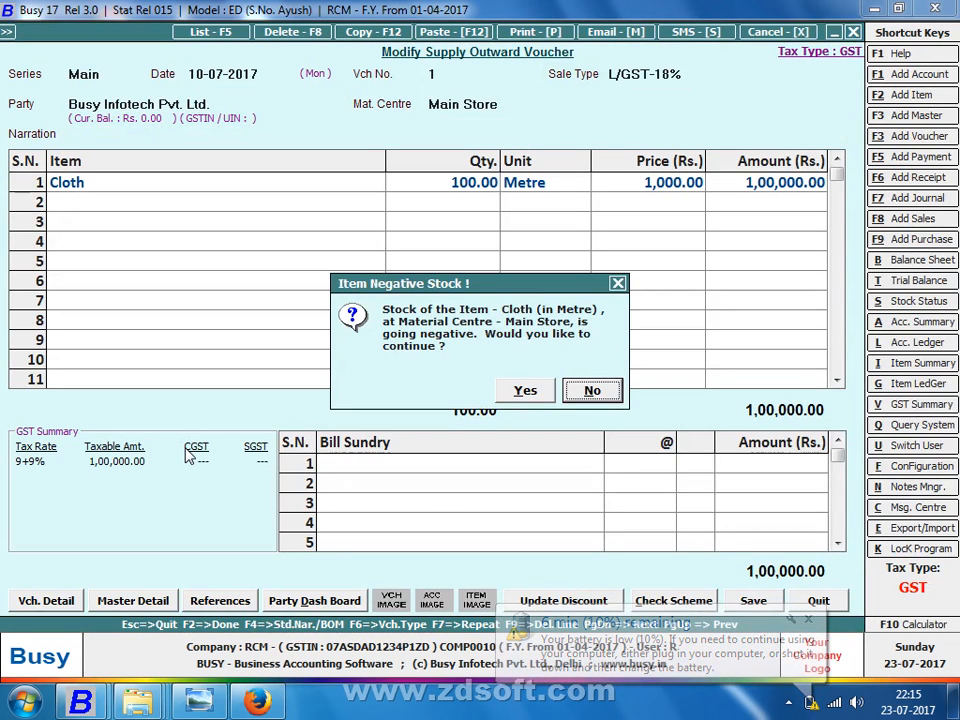
key("Left")
key("Return")
key("Left")
key("Return")
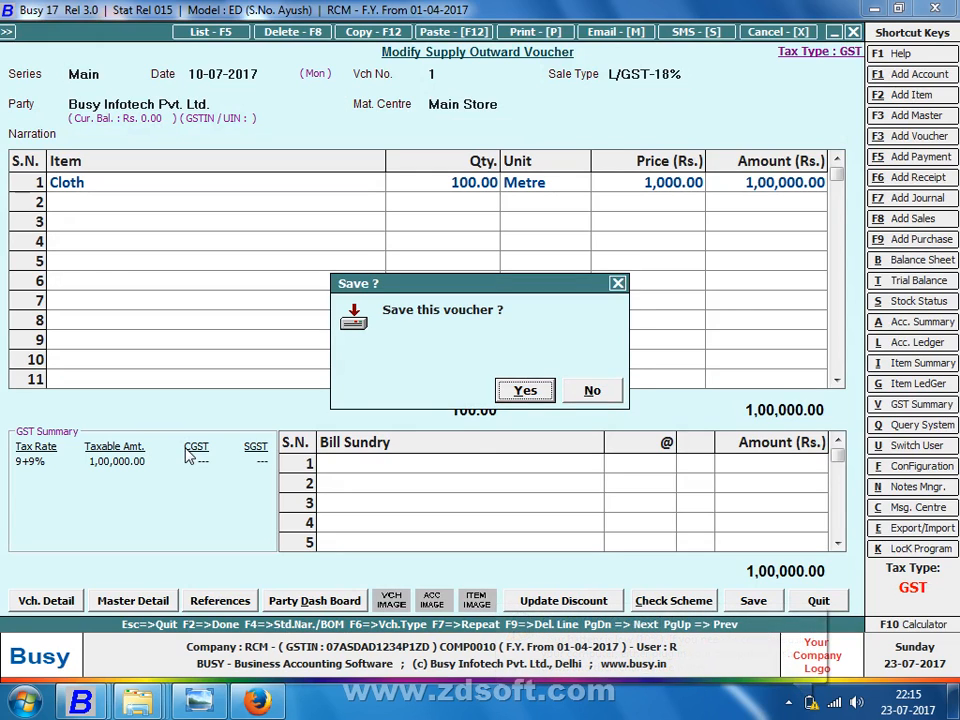
key("Return")
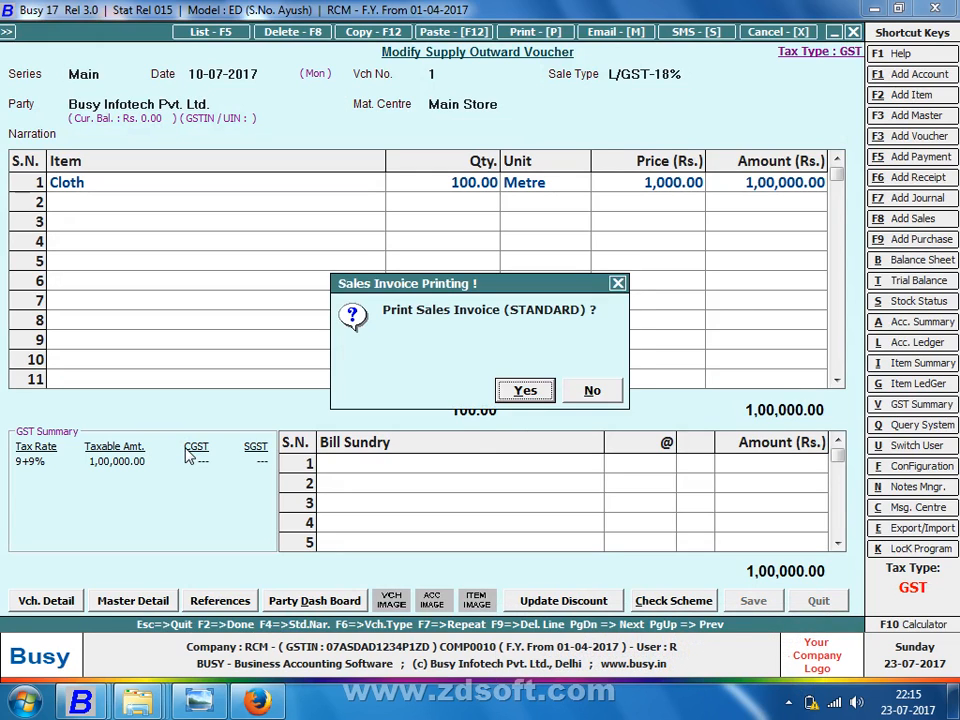
key("Right")
key("Return")
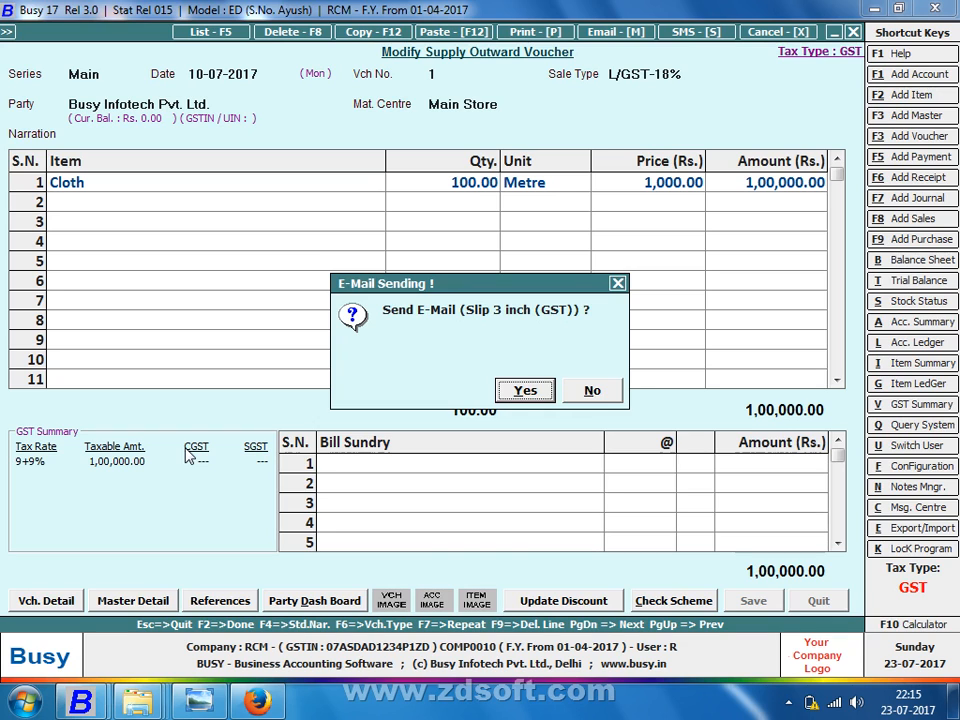
Step: E-mail voucher 1 in Slip 3 inch (GST) format as a PDF attachment
key("Right")
key("Return")
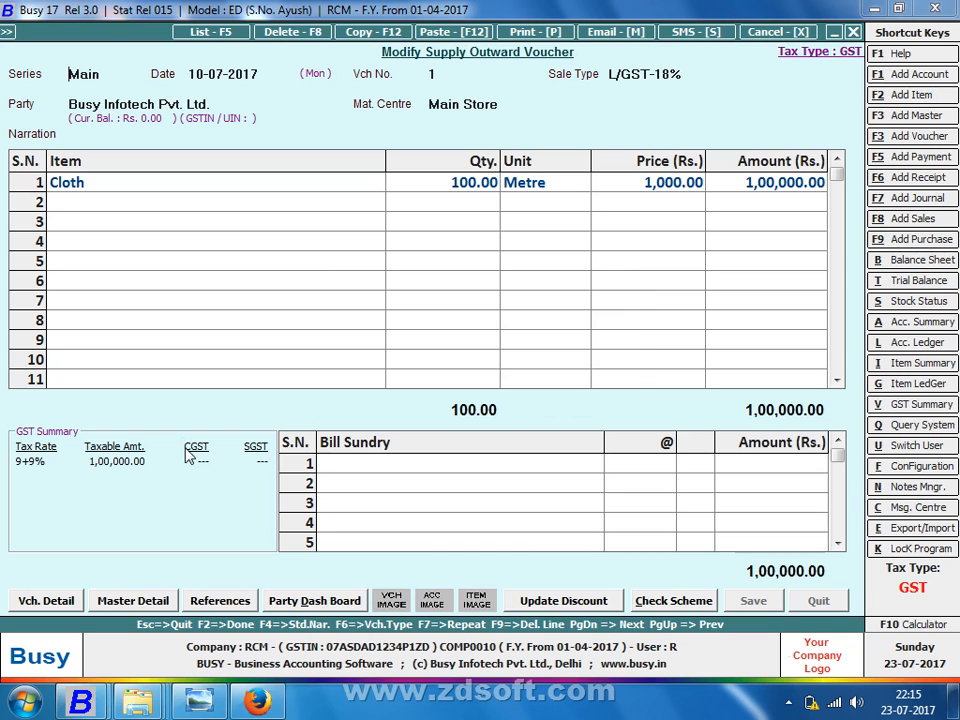
key("alt+m")
key("Return")
key("Return")
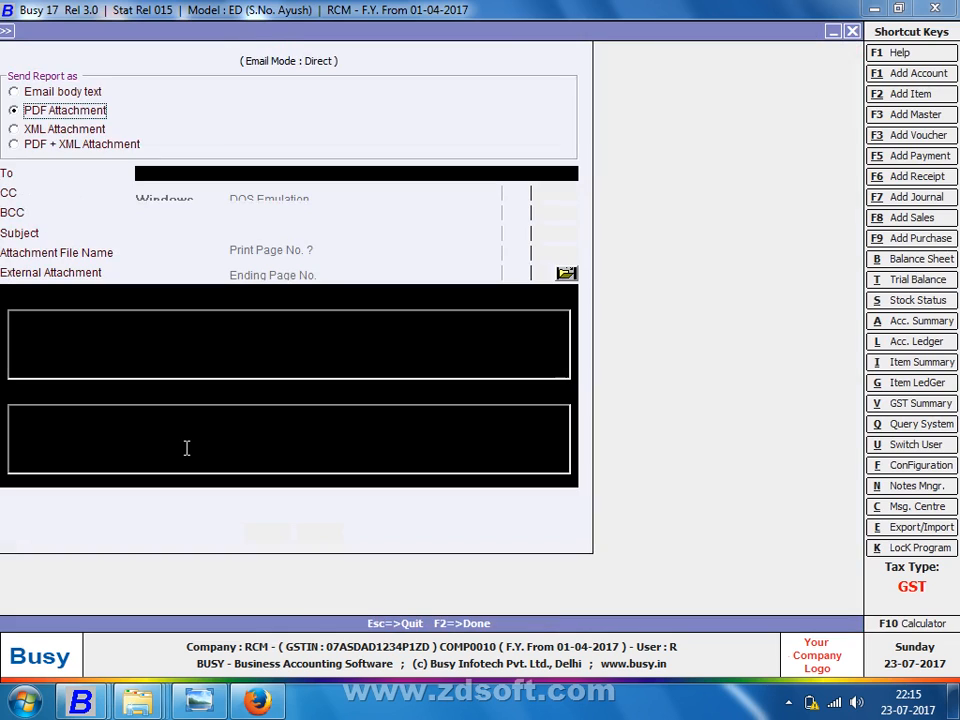
key("F2")
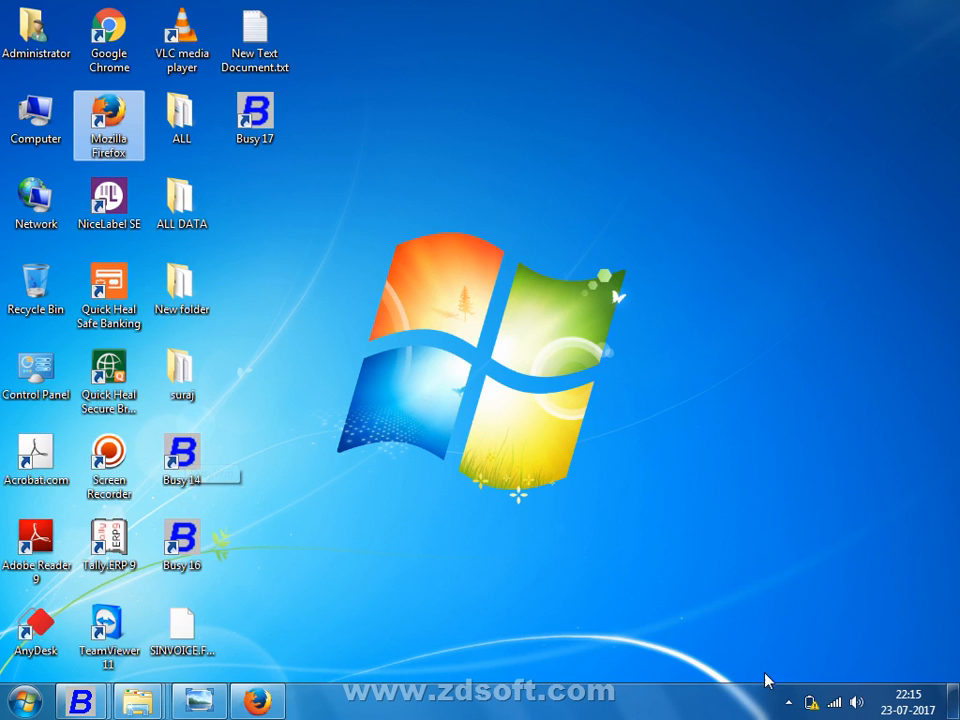
Step: Bring up the Screen Recorder's control bar from the hidden system-tray icons
left_click(788, 703)
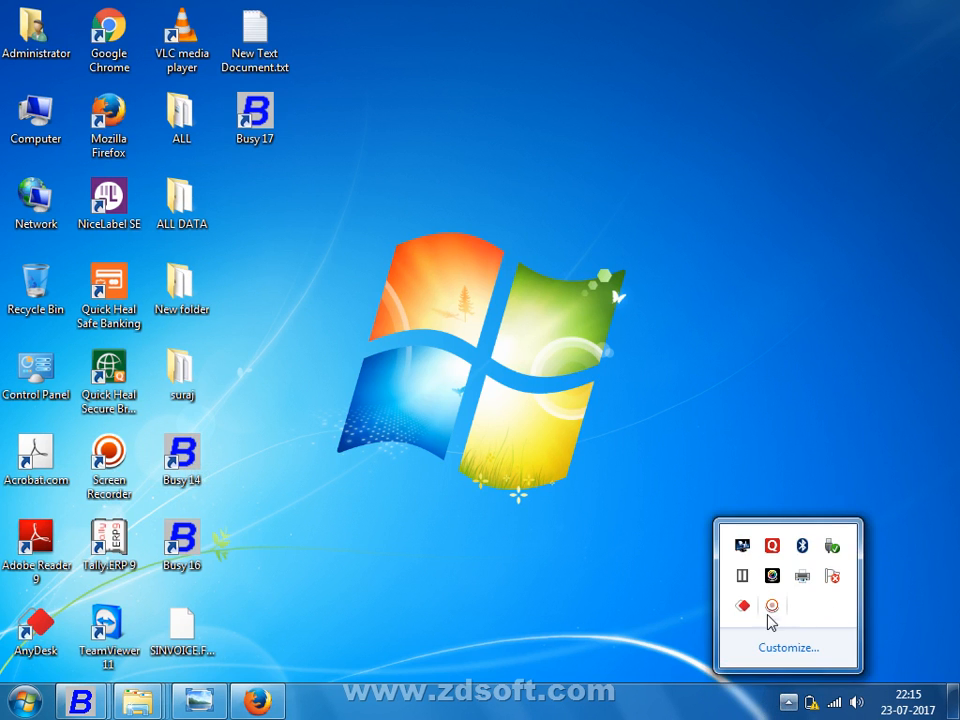
left_click(771, 605)
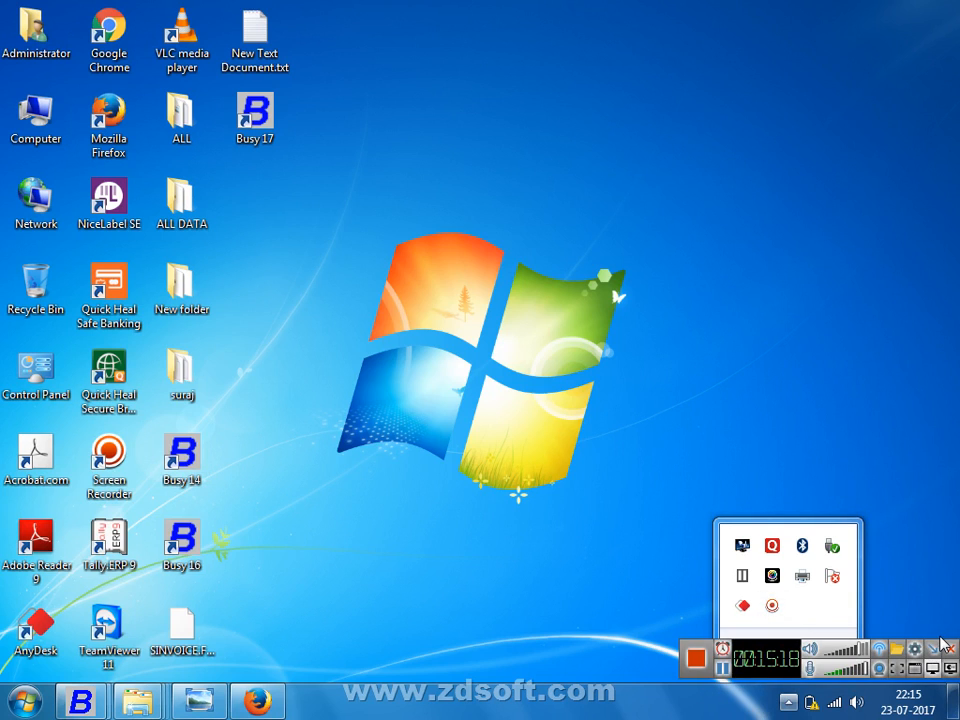